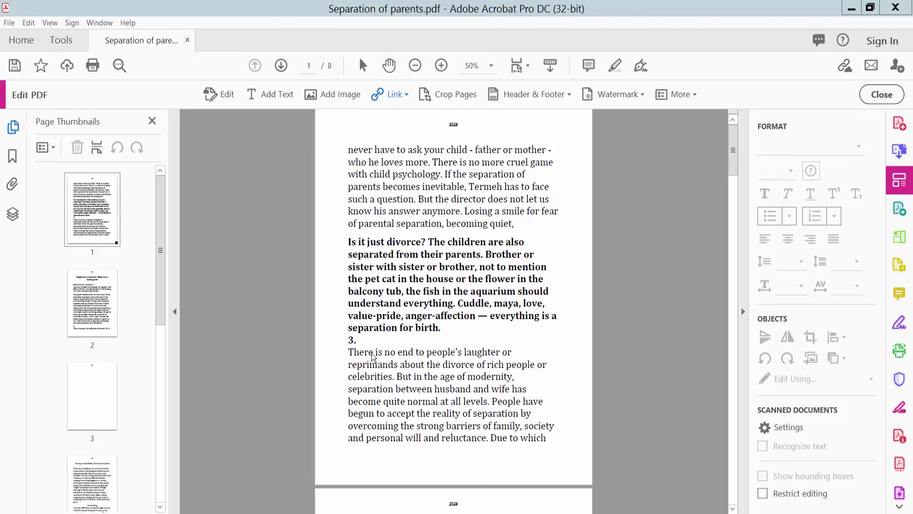
Step: Open the PDF for editing and place the JPEG image from the Desktop on page 1
{"action": "left_click", "coordinate": [67, 41]}
{"action": "left_click", "coordinate": [378, 183]}
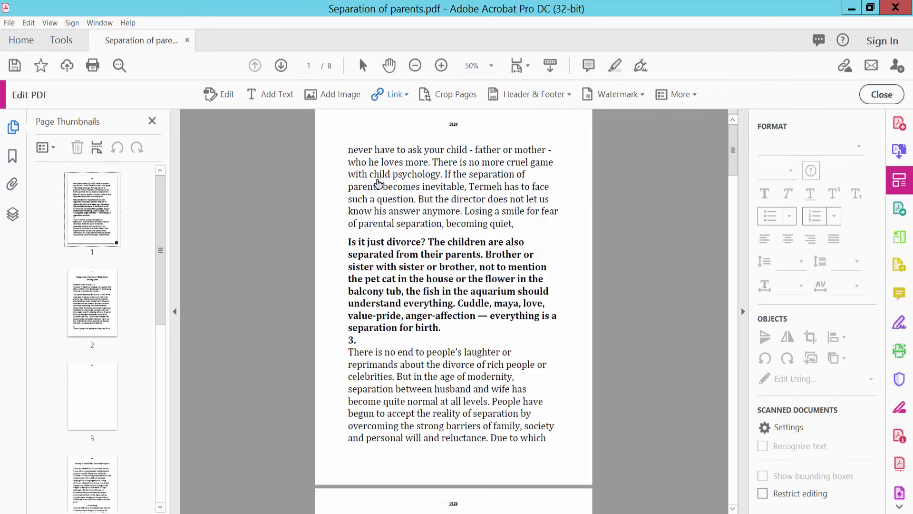
{"action": "left_click", "coordinate": [335, 95]}
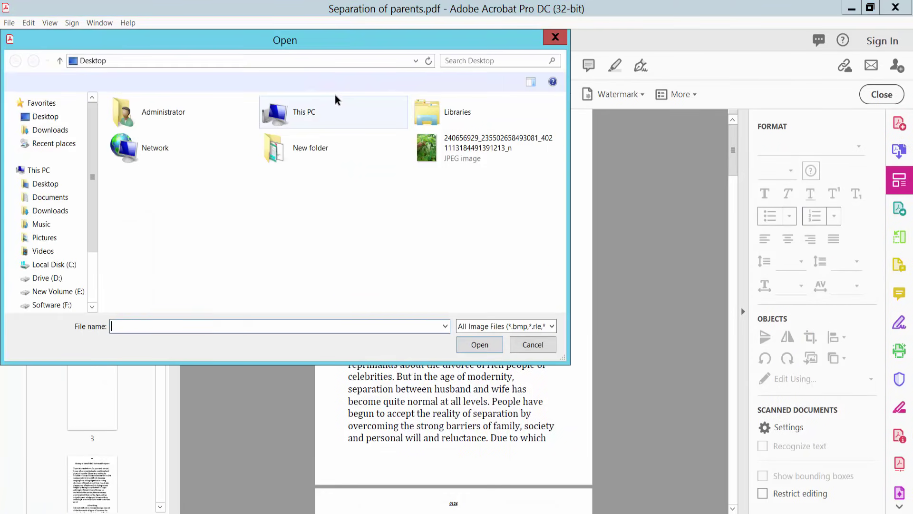
{"action": "left_click", "coordinate": [440, 160]}
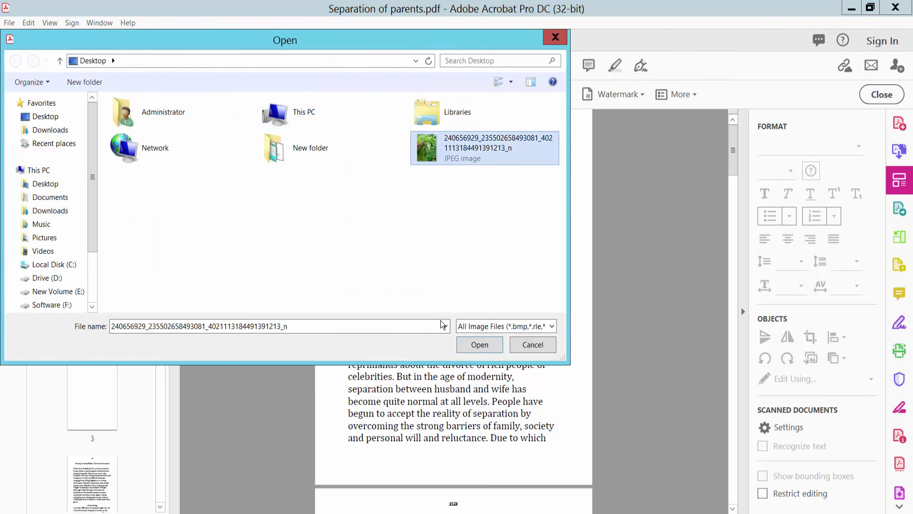
{"action": "left_click", "coordinate": [474, 345]}
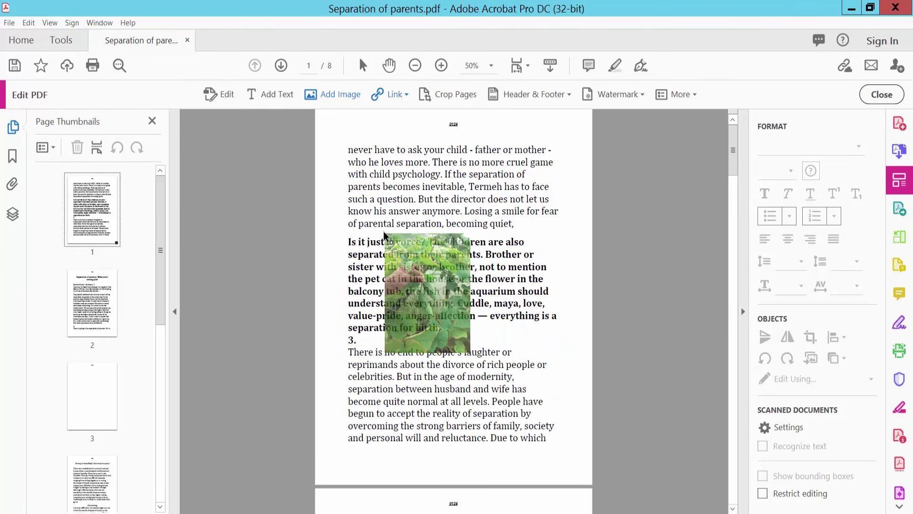
{"action": "left_click", "coordinate": [399, 258]}
Step: Shrink the plant photo on page 1 and move it to the middle of the page over the text
{"action": "left_click_drag", "start_coordinate": [514, 288], "coordinate": [438, 192]}
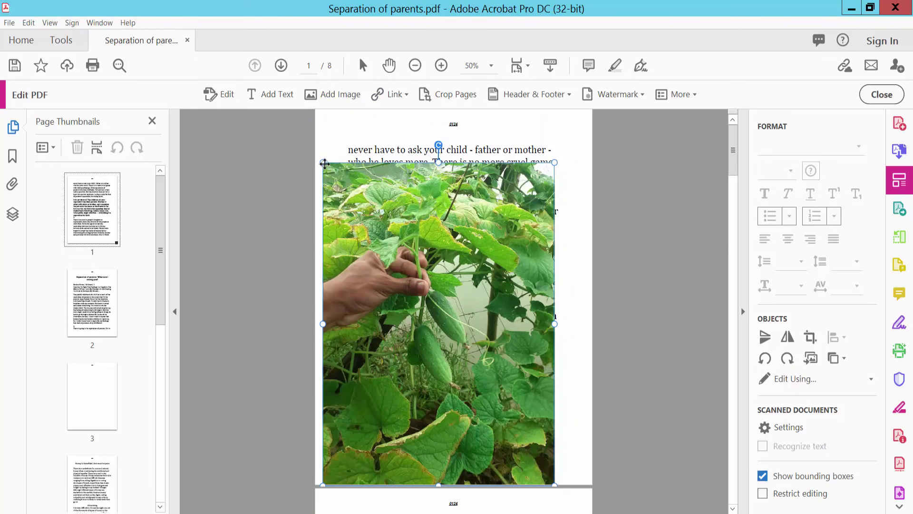
{"action": "left_click_drag", "start_coordinate": [323, 162], "coordinate": [424, 265]}
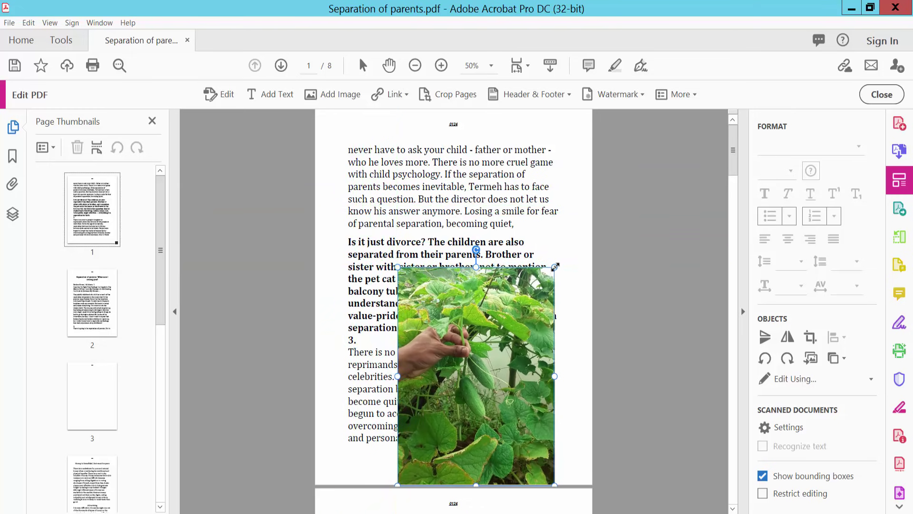
{"action": "left_click_drag", "start_coordinate": [554, 267], "coordinate": [539, 288]}
{"action": "left_click_drag", "start_coordinate": [458, 318], "coordinate": [454, 254]}
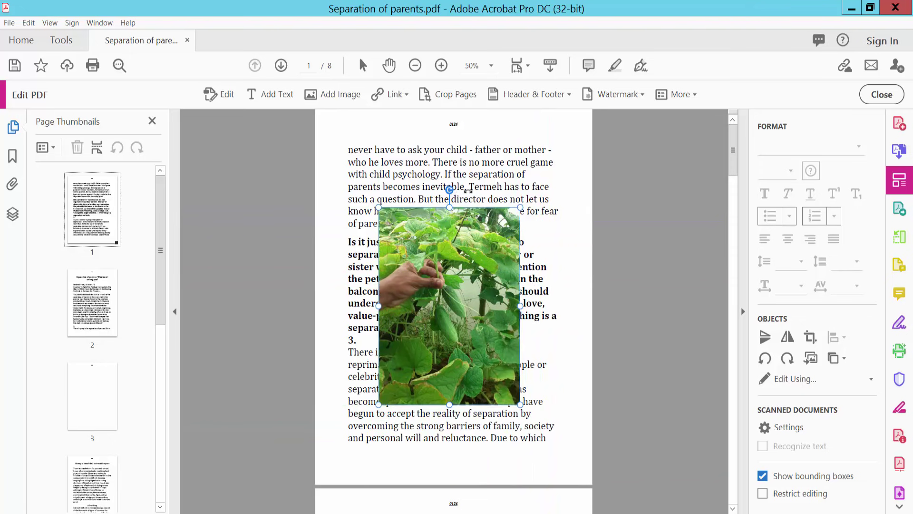
Step: Rotate the plant photo clockwise into a diamond orientation and shift it slightly down on page 1
{"action": "left_click_drag", "start_coordinate": [467, 190], "coordinate": [496, 195]}
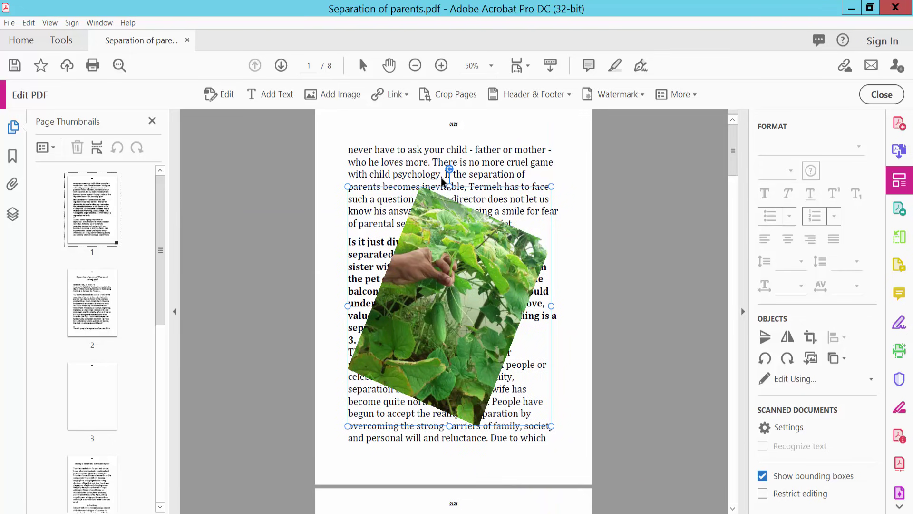
{"action": "left_click_drag", "start_coordinate": [462, 170], "coordinate": [486, 177]}
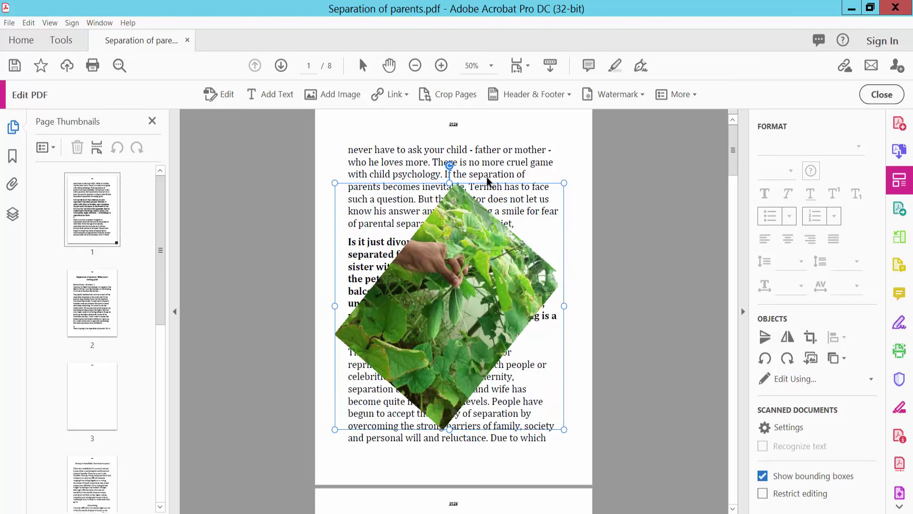
{"action": "scroll", "coordinate": [498, 174], "scroll_direction": "down", "scroll_amount": 3}
{"action": "scroll", "coordinate": [498, 176], "scroll_direction": "up", "scroll_amount": 3}
{"action": "left_click_drag", "start_coordinate": [345, 188], "coordinate": [342, 187]}
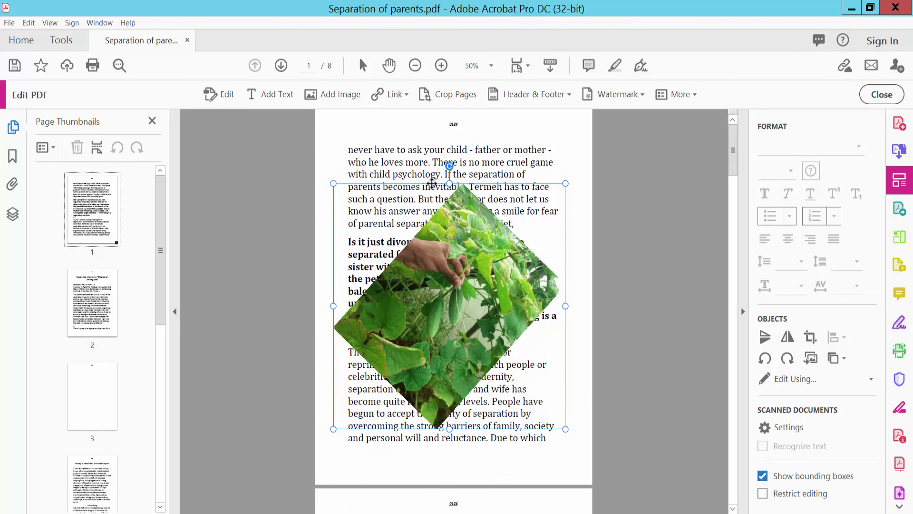
{"action": "left_click_drag", "start_coordinate": [451, 197], "coordinate": [454, 216]}
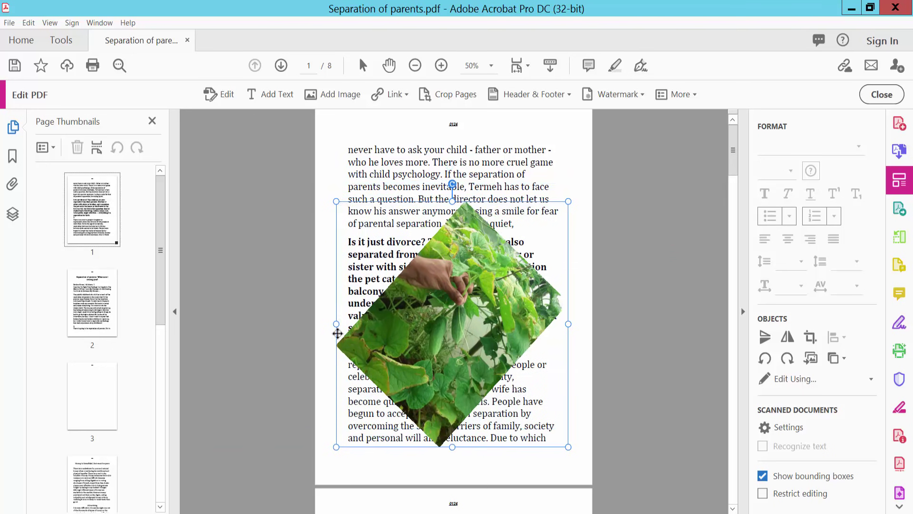
{"action": "mouse_move", "coordinate": [335, 352]}
{"action": "left_mouse_down"}
{"action": "mouse_move", "coordinate": [352, 351]}
{"action": "mouse_move", "coordinate": [335, 351]}
{"action": "left_mouse_up"}
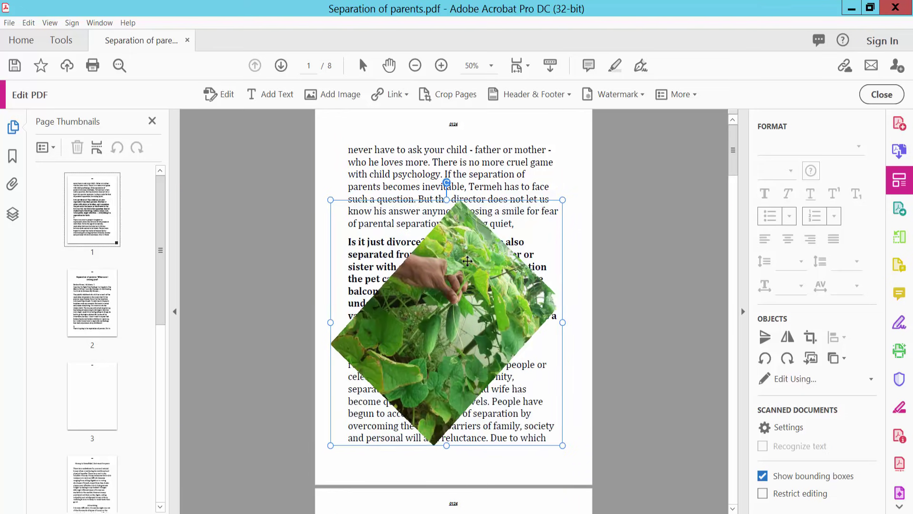
Step: Leave PDF editing mode to view the rotated photo on page 1
{"action": "scroll", "coordinate": [465, 260], "scroll_direction": "down", "scroll_amount": 8}
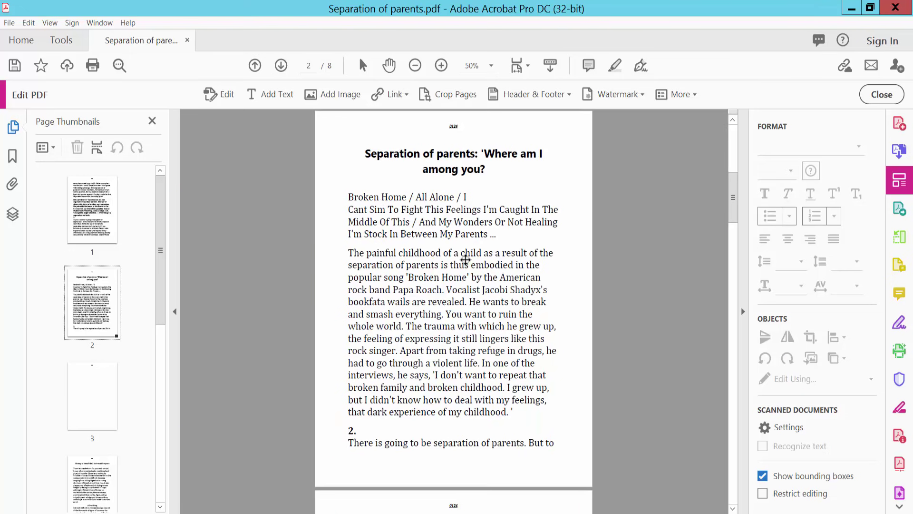
{"action": "scroll", "coordinate": [465, 255], "scroll_direction": "down", "scroll_amount": 3}
{"action": "scroll", "coordinate": [466, 255], "scroll_direction": "down", "scroll_amount": 10}
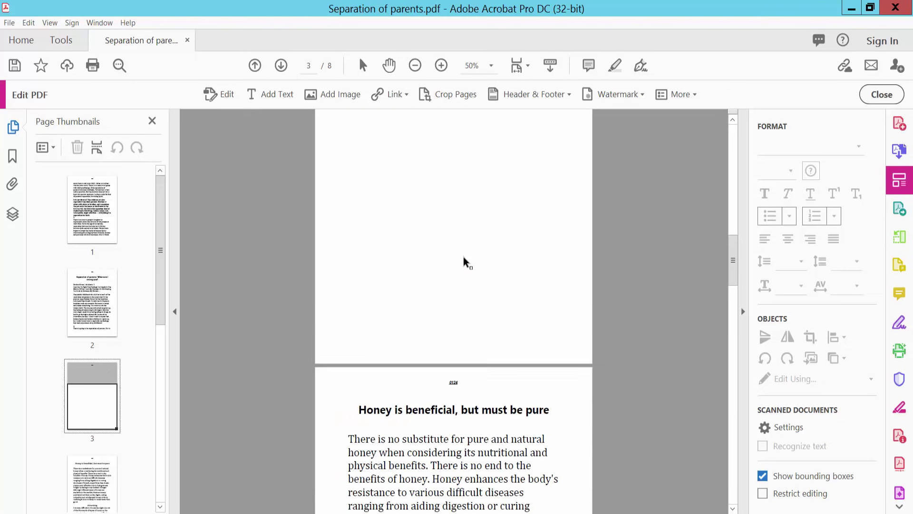
{"action": "scroll", "coordinate": [465, 258], "scroll_direction": "up", "scroll_amount": 10}
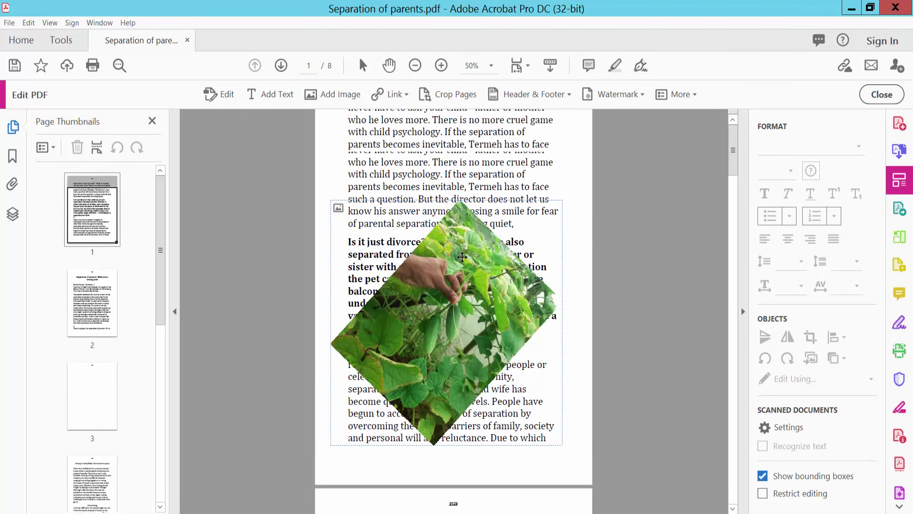
{"action": "left_click", "coordinate": [436, 274]}
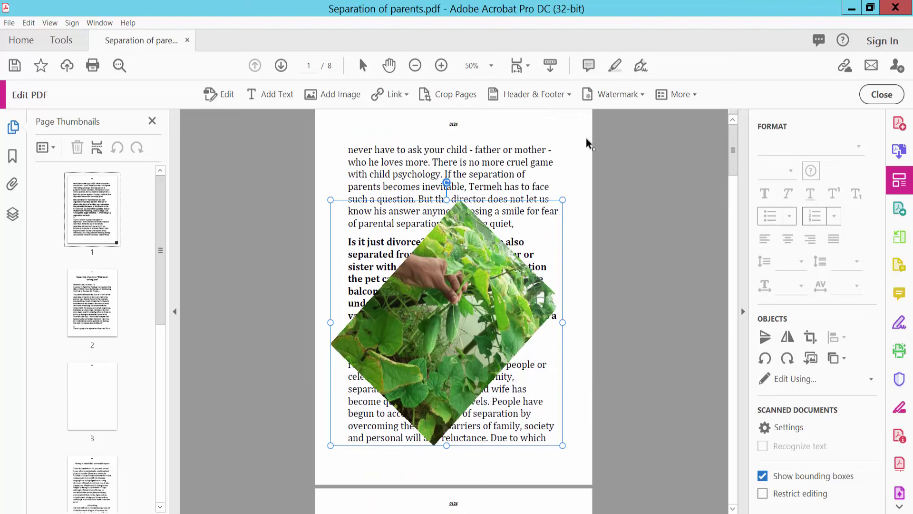
{"action": "left_click", "coordinate": [877, 93]}
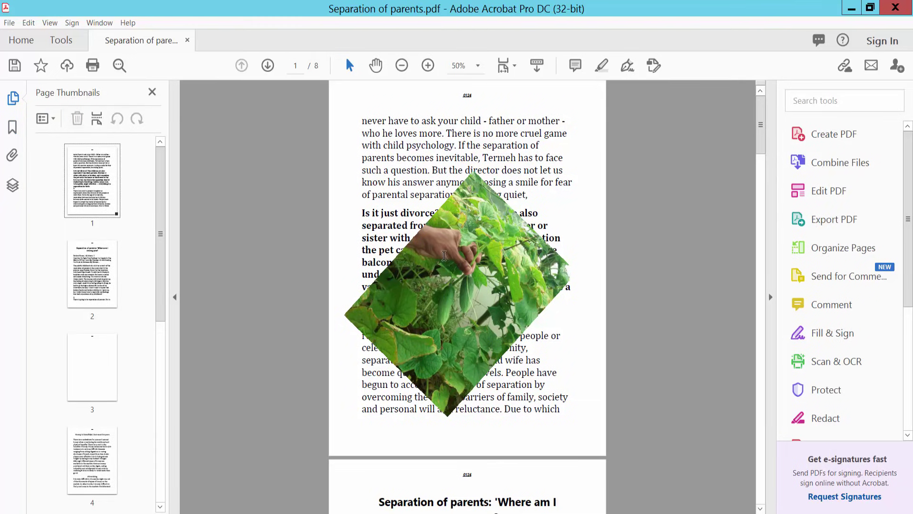
Step: Reopen the PDF for editing, select the text block behind the photo on page 1 and deselect it
{"action": "left_click", "coordinate": [60, 41]}
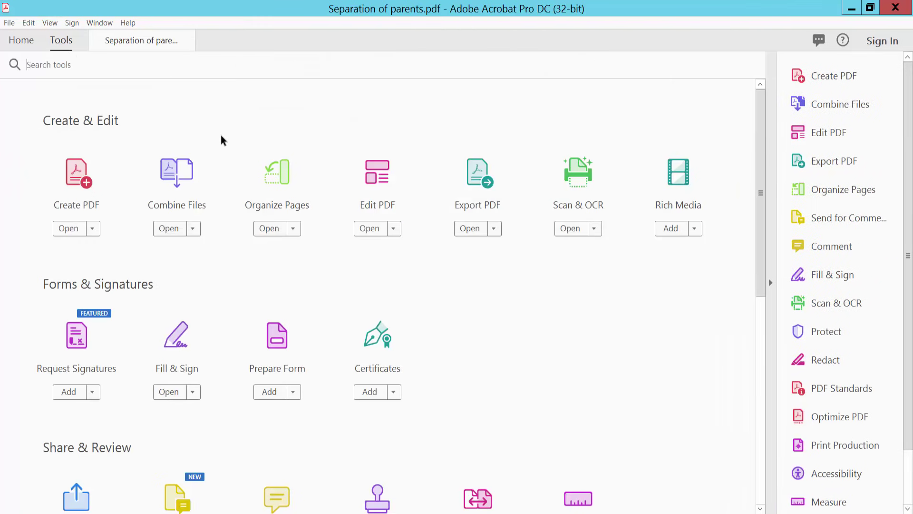
{"action": "left_click", "coordinate": [379, 200]}
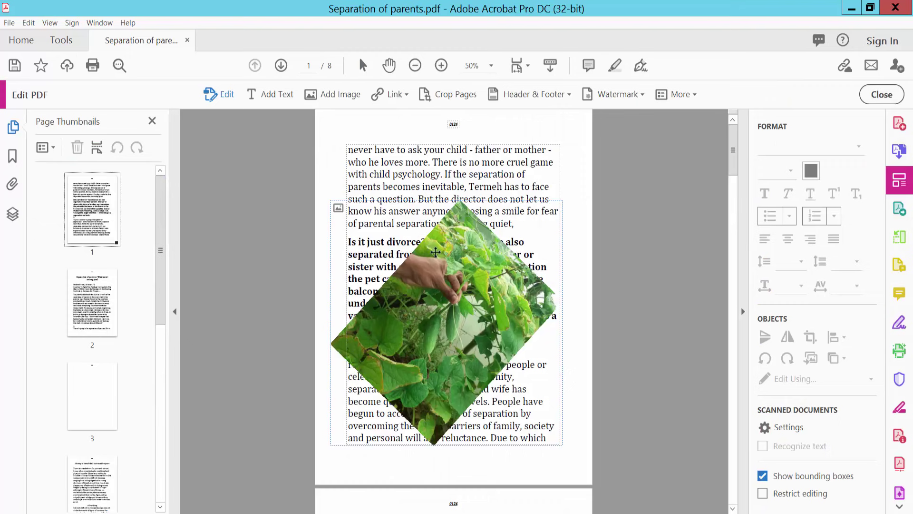
{"action": "left_click", "coordinate": [437, 255]}
{"action": "left_click", "coordinate": [432, 313]}
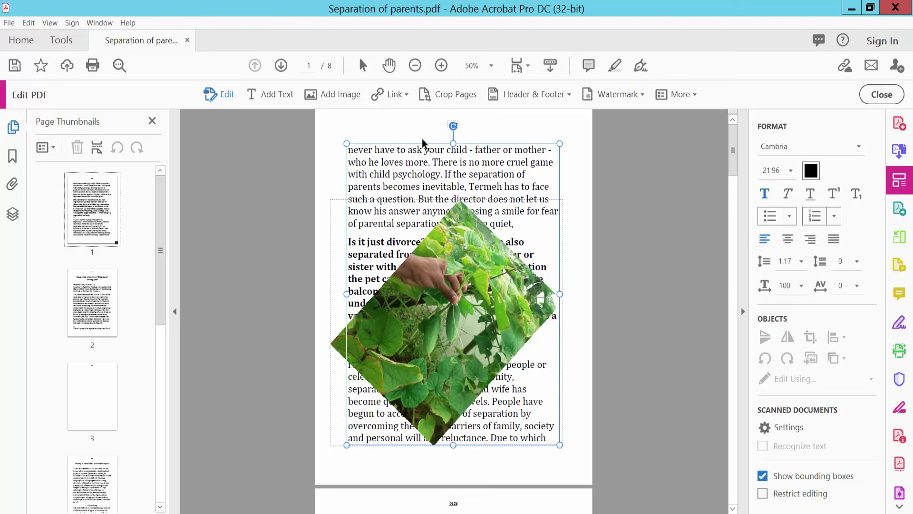
{"action": "left_click", "coordinate": [394, 126]}
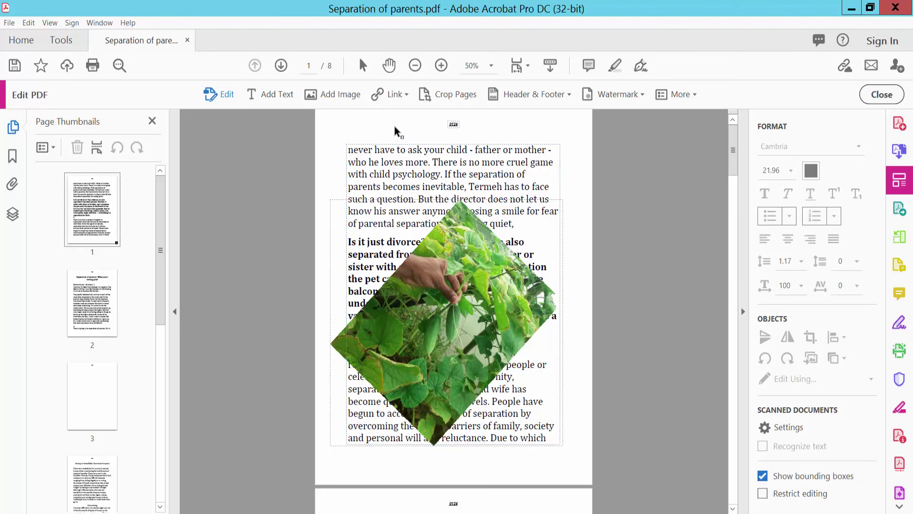
Step: Try to crop page 3 to a wide area covering its lower half
{"action": "left_click", "coordinate": [452, 93]}
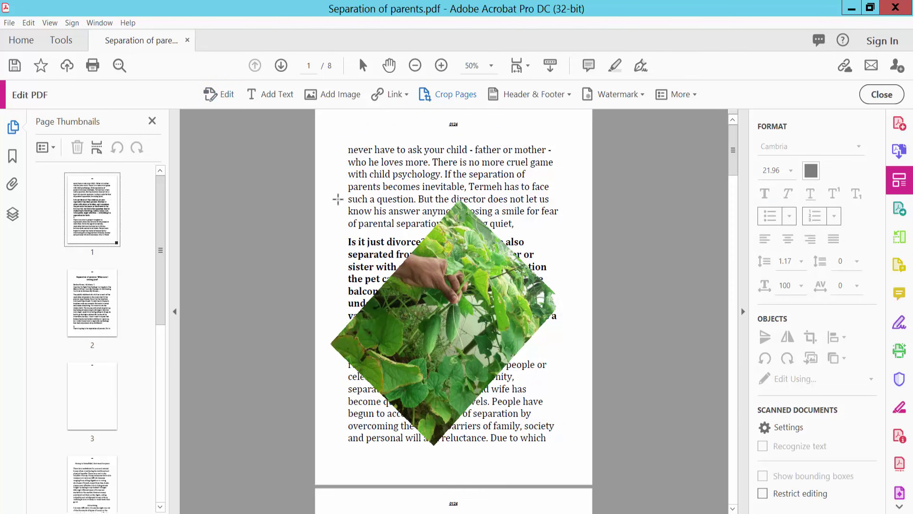
{"action": "left_click", "coordinate": [95, 384]}
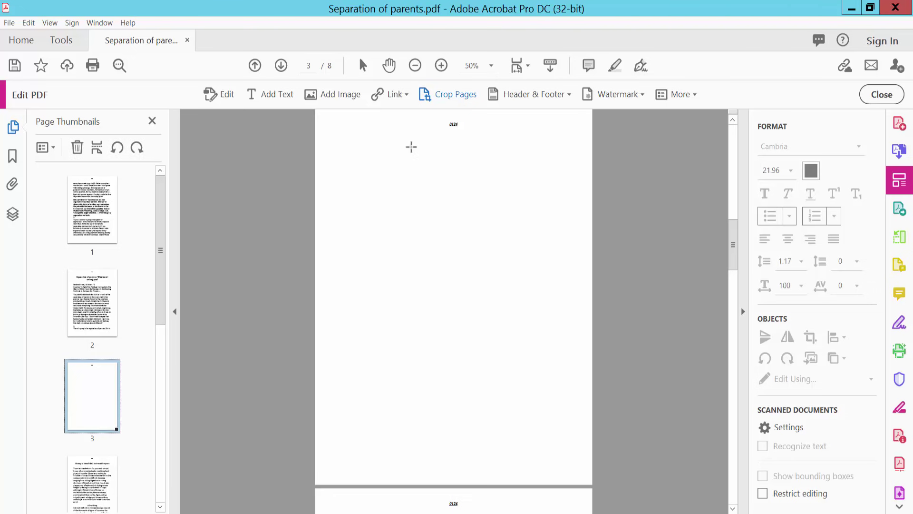
{"action": "left_click_drag", "start_coordinate": [322, 114], "coordinate": [614, 302]}
{"action": "left_click_drag", "start_coordinate": [382, 186], "coordinate": [389, 364]}
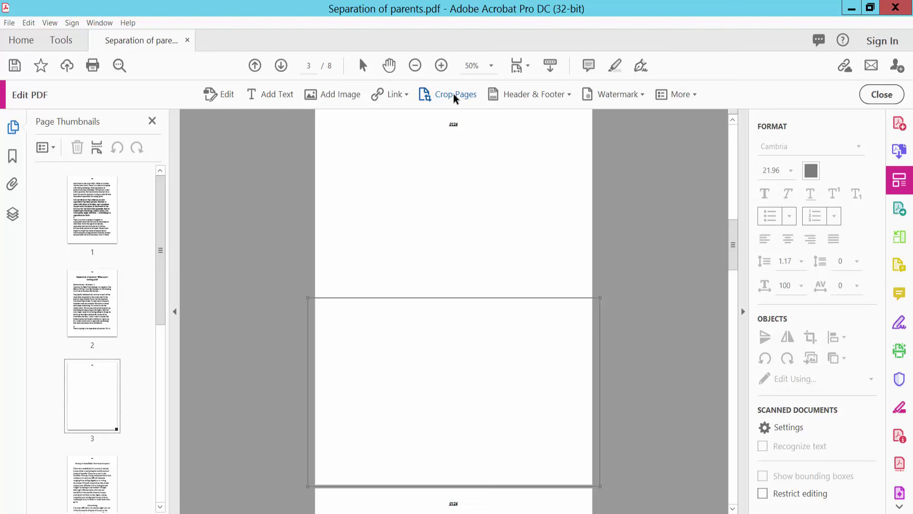
{"action": "left_click", "coordinate": [872, 96]}
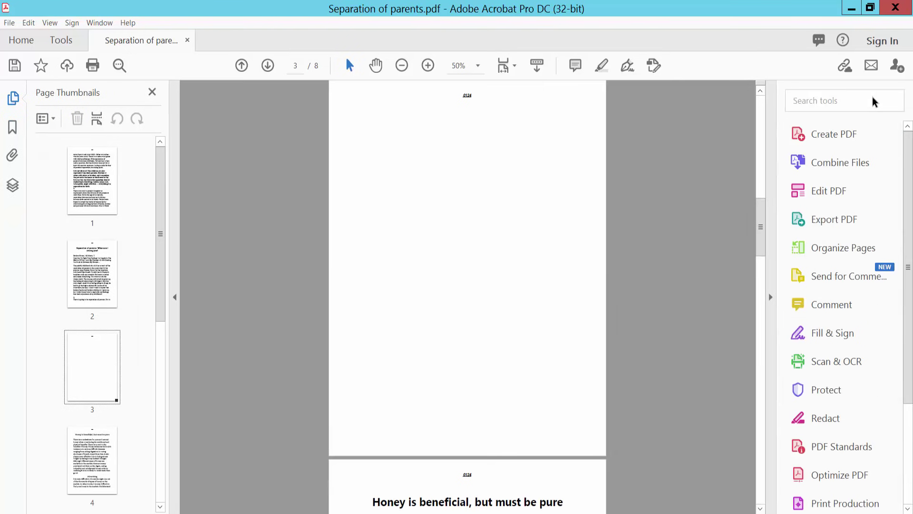
Step: Mark a crop area about 8.5 by 5.77 in over the upper part of page 3 and open its page box settings
{"action": "scroll", "coordinate": [542, 312], "scroll_direction": "down", "scroll_amount": 2}
{"action": "scroll", "coordinate": [532, 340], "scroll_direction": "up", "scroll_amount": 4}
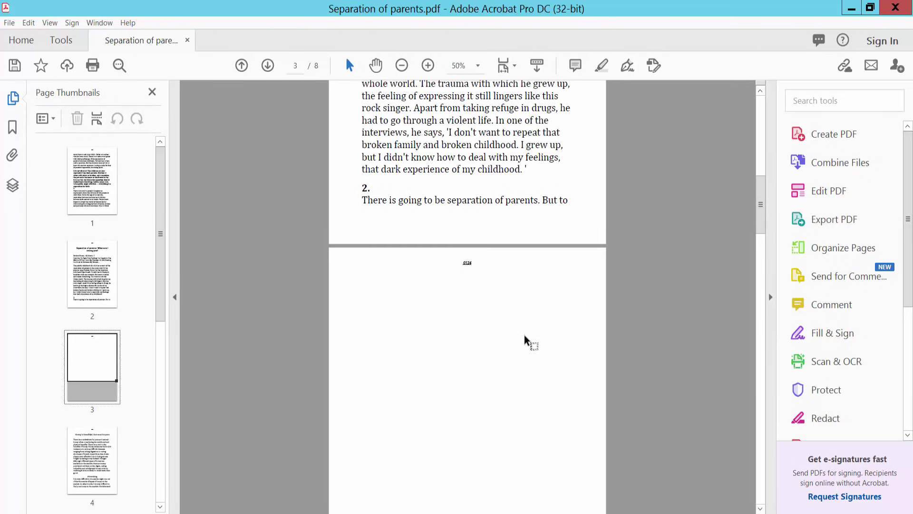
{"action": "scroll", "coordinate": [526, 340], "scroll_direction": "down", "scroll_amount": 3}
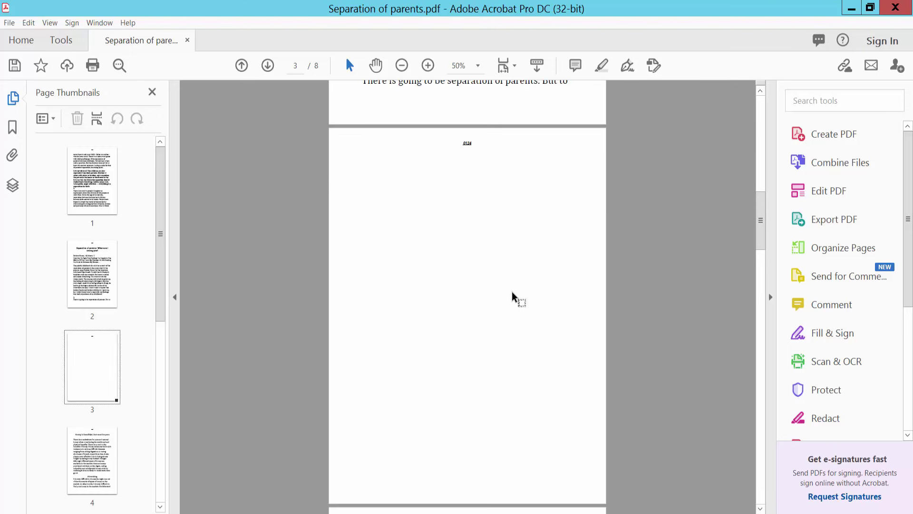
{"action": "left_click", "coordinate": [63, 41]}
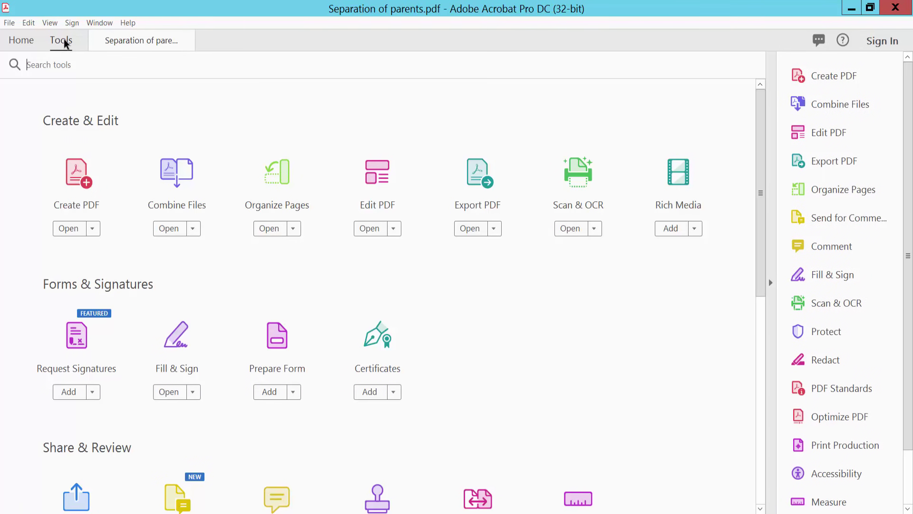
{"action": "left_click", "coordinate": [379, 186]}
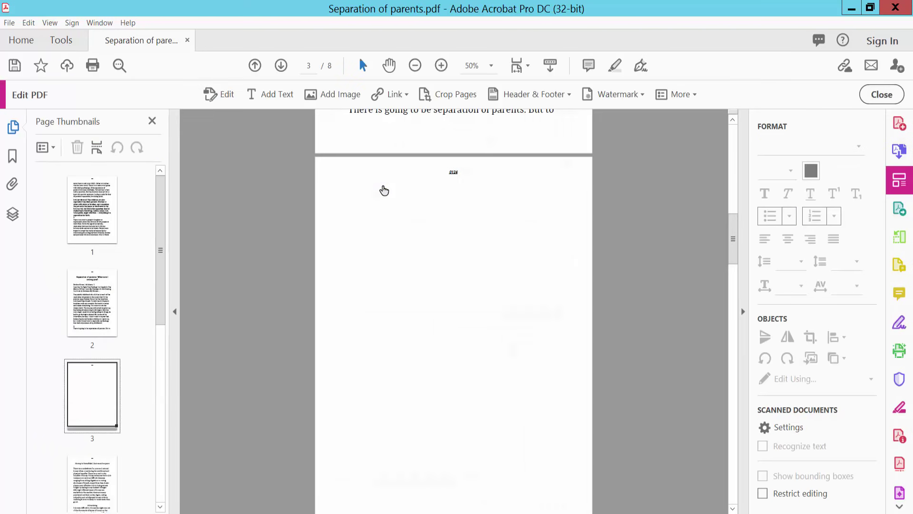
{"action": "left_click", "coordinate": [444, 93]}
{"action": "left_click_drag", "start_coordinate": [401, 203], "coordinate": [607, 362]}
{"action": "left_click_drag", "start_coordinate": [505, 260], "coordinate": [504, 251]}
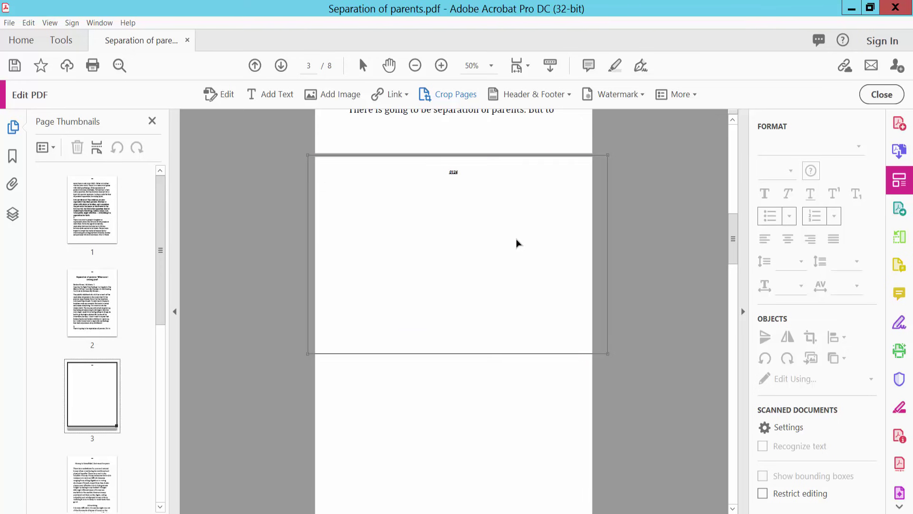
{"action": "double_click", "coordinate": [410, 242]}
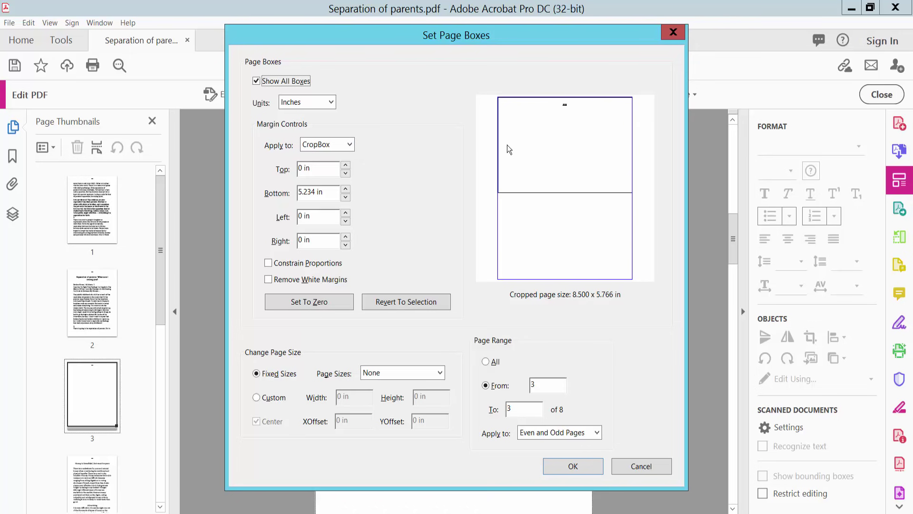
Step: Raise the CropBox top margin to 0.375 in and return it to 0 in, keeping the units in inches
{"action": "left_click", "coordinate": [330, 102]}
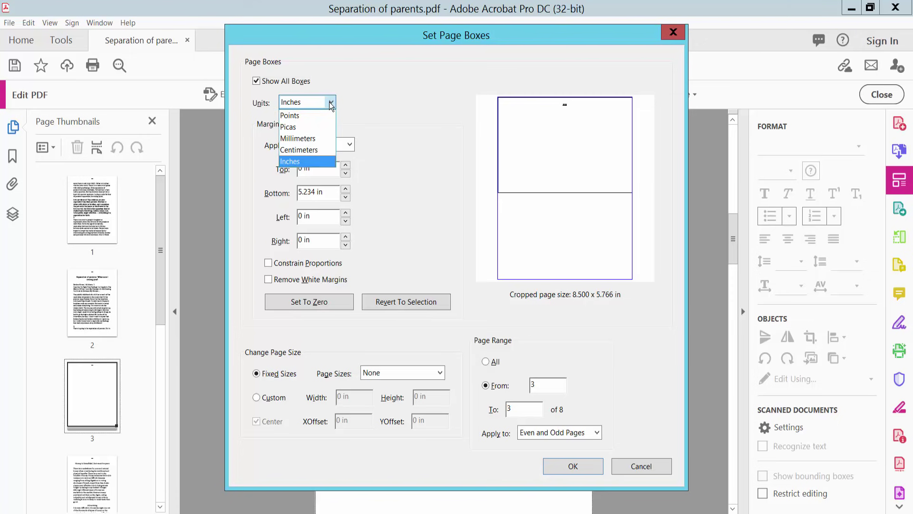
{"action": "left_click", "coordinate": [330, 102]}
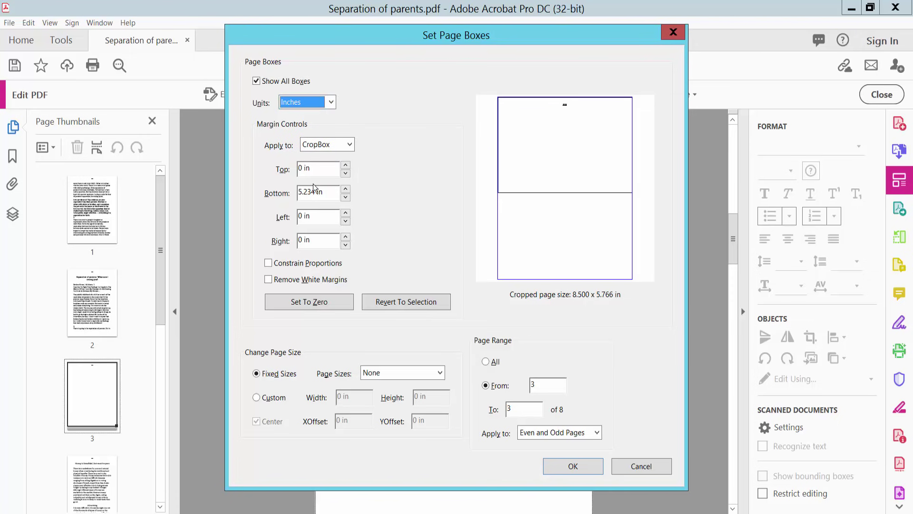
{"action": "left_click", "coordinate": [345, 165]}
{"action": "left_click", "coordinate": [345, 165]}
{"action": "left_click", "coordinate": [345, 165]}
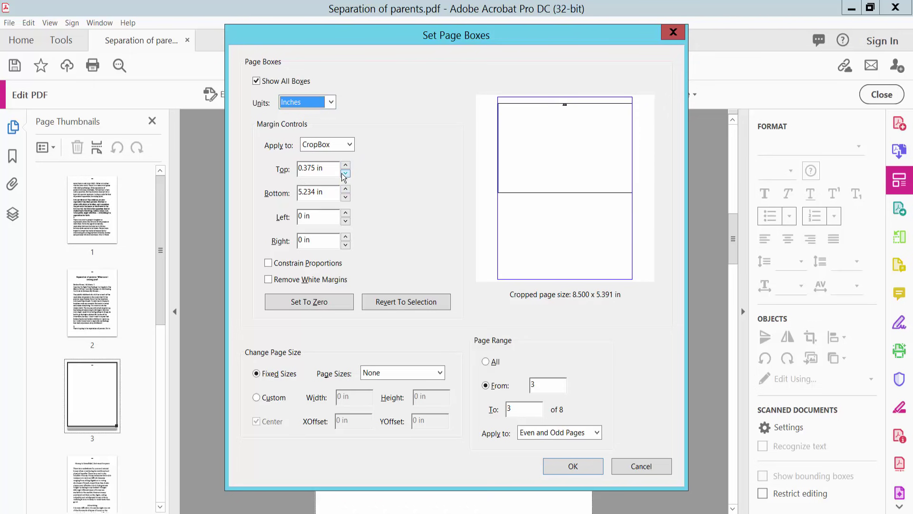
{"action": "left_click", "coordinate": [346, 173]}
{"action": "left_click", "coordinate": [345, 173]}
{"action": "left_click", "coordinate": [346, 173]}
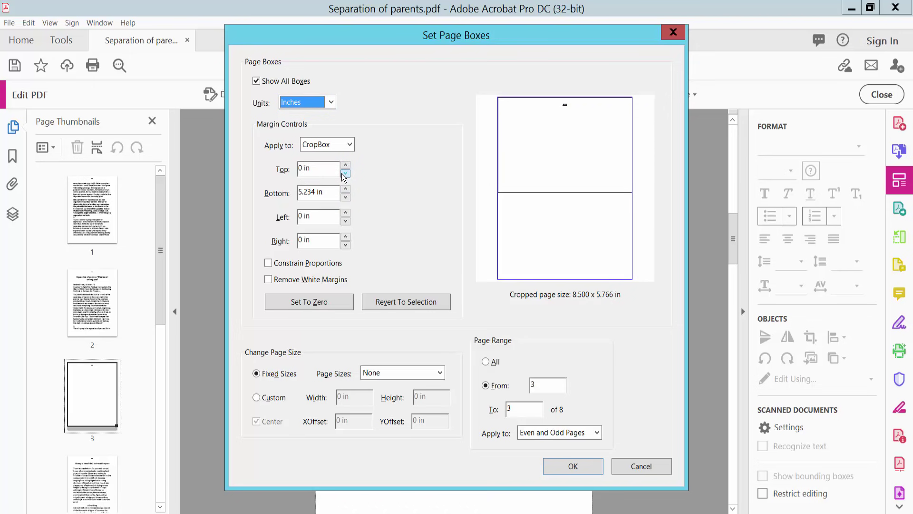
Step: Lower the CropBox bottom margin to 4.875 in, and raise it to 5.25 in
{"action": "left_click", "coordinate": [346, 196]}
{"action": "left_click", "coordinate": [346, 196]}
{"action": "left_click", "coordinate": [346, 197]}
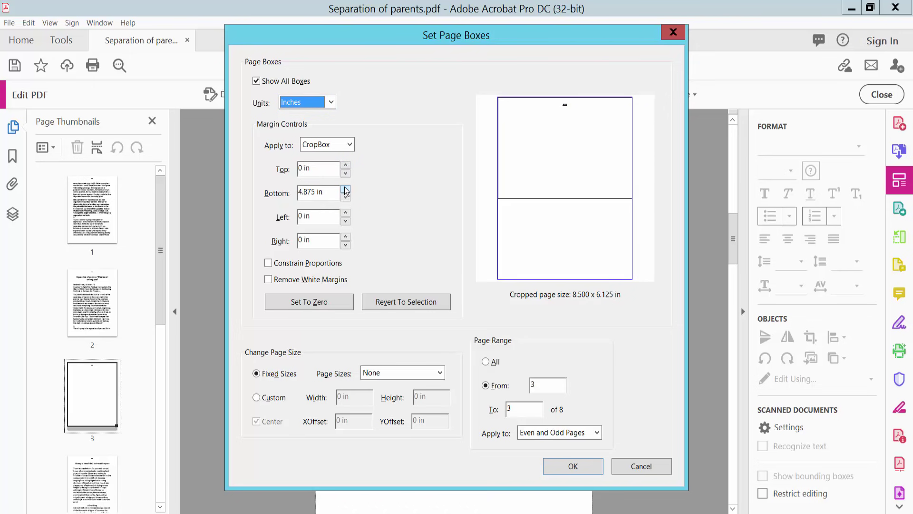
{"action": "left_click", "coordinate": [346, 190]}
{"action": "left_click", "coordinate": [346, 189]}
{"action": "left_click", "coordinate": [346, 190]}
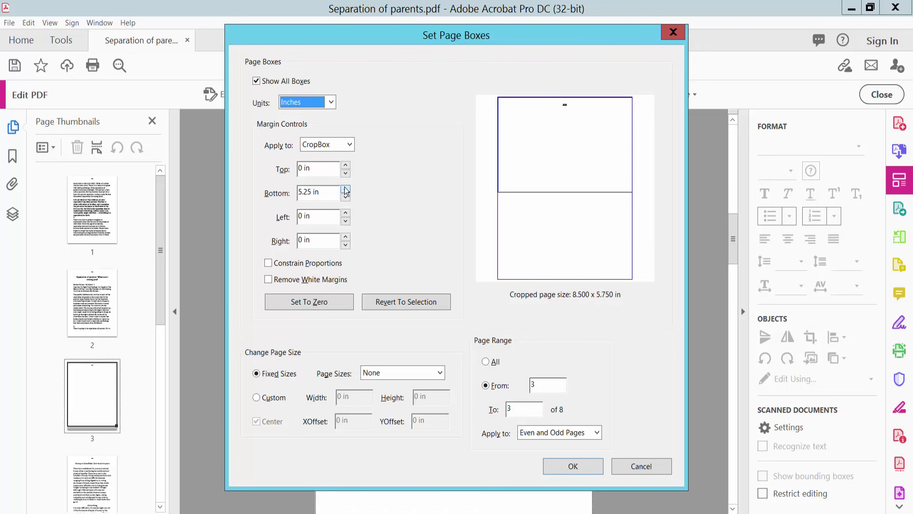
Step: Raise the CropBox left margin to 0.375 in and return it to 0 in
{"action": "left_click", "coordinate": [346, 213]}
{"action": "left_click", "coordinate": [346, 213]}
{"action": "left_click", "coordinate": [346, 213]}
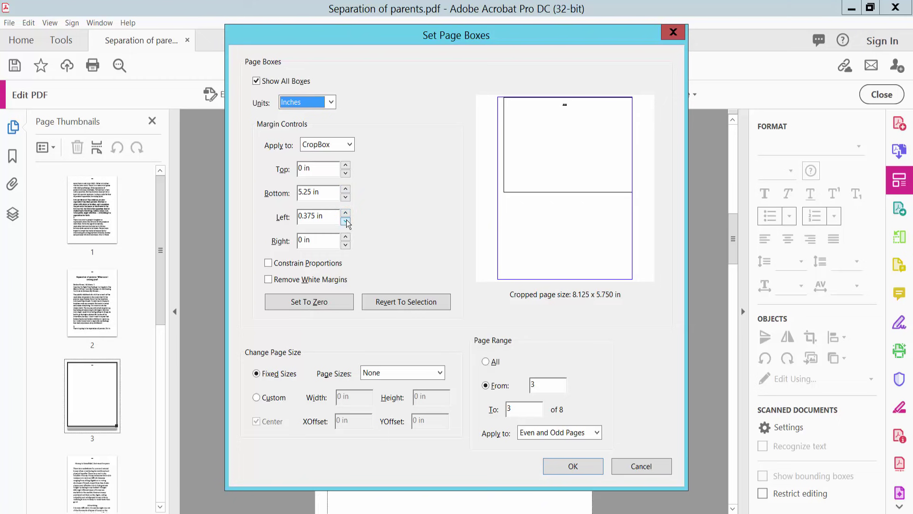
{"action": "left_click", "coordinate": [345, 220]}
{"action": "left_click", "coordinate": [346, 220]}
{"action": "left_click", "coordinate": [346, 220]}
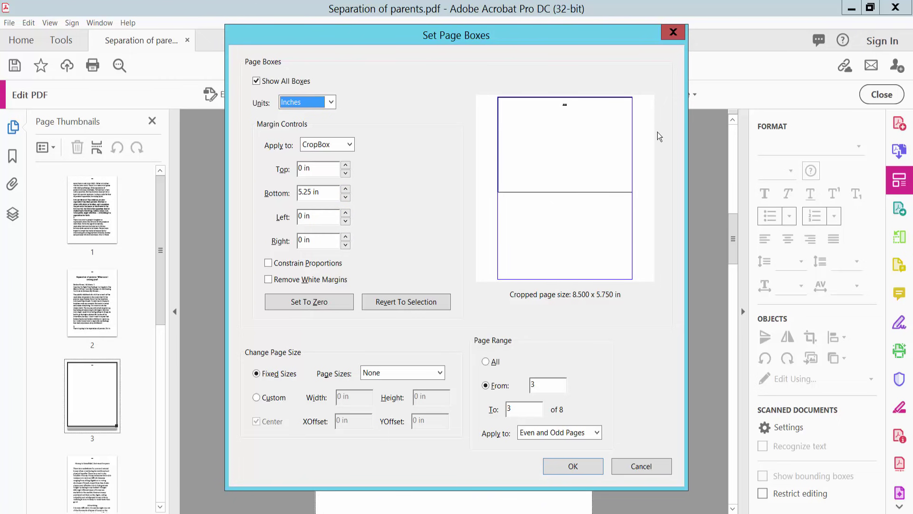
Step: Raise the CropBox right margin to 0.375 in and return it to 0 in
{"action": "left_click", "coordinate": [345, 236]}
{"action": "left_click", "coordinate": [345, 237]}
{"action": "left_click", "coordinate": [346, 237]}
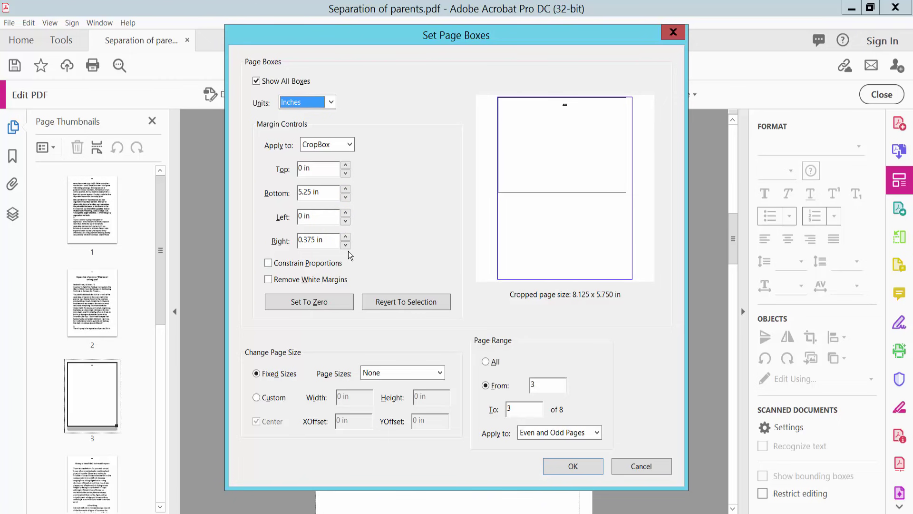
{"action": "left_click", "coordinate": [346, 245]}
{"action": "left_click", "coordinate": [345, 245]}
{"action": "left_click", "coordinate": [346, 244]}
Step: Switch the page range to all pages and back to page 3, and apply it to Even Pages Only
{"action": "left_click", "coordinate": [486, 362]}
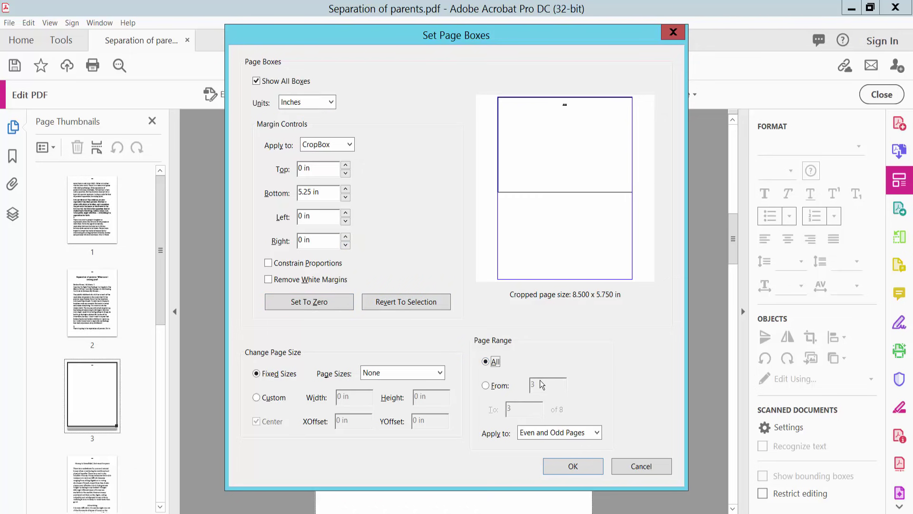
{"action": "left_click", "coordinate": [487, 386]}
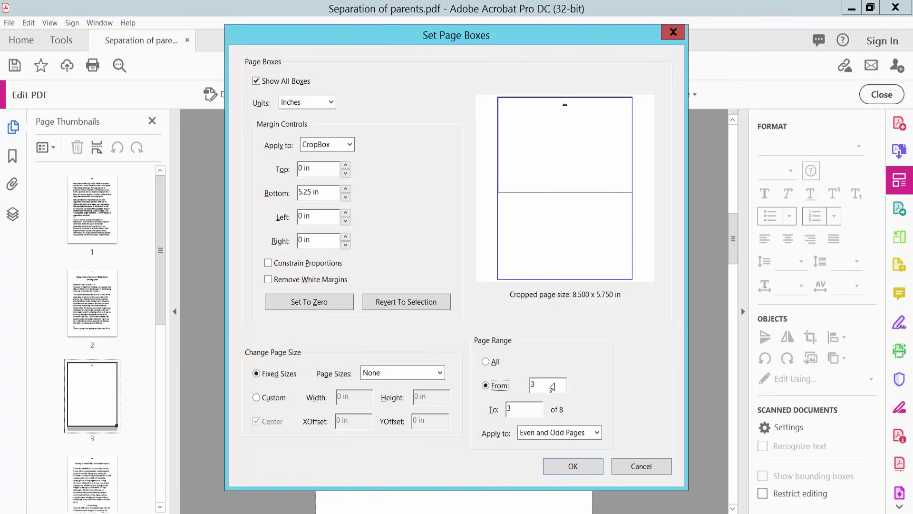
{"action": "left_click", "coordinate": [580, 433]}
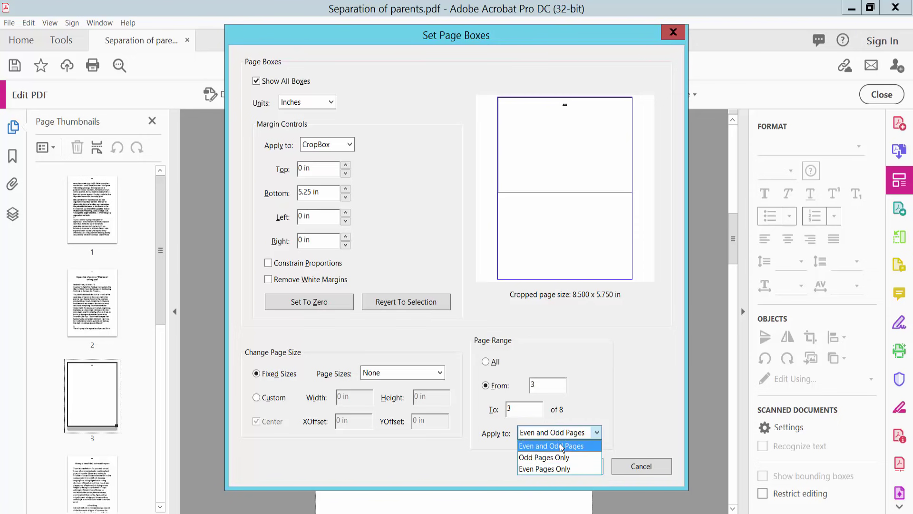
{"action": "left_click", "coordinate": [556, 469]}
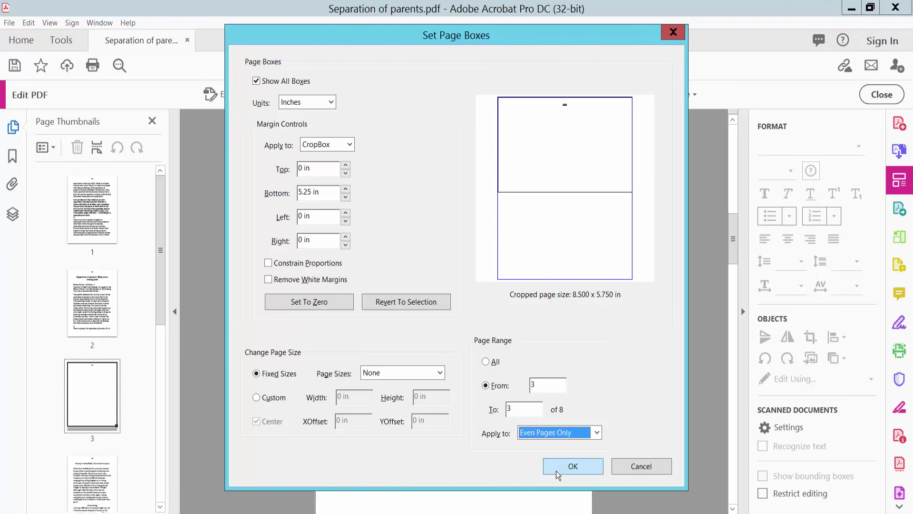
Step: Switch the page size to Custom and back to Fixed Sizes, and view the available page sizes without choosing one
{"action": "left_click", "coordinate": [259, 398]}
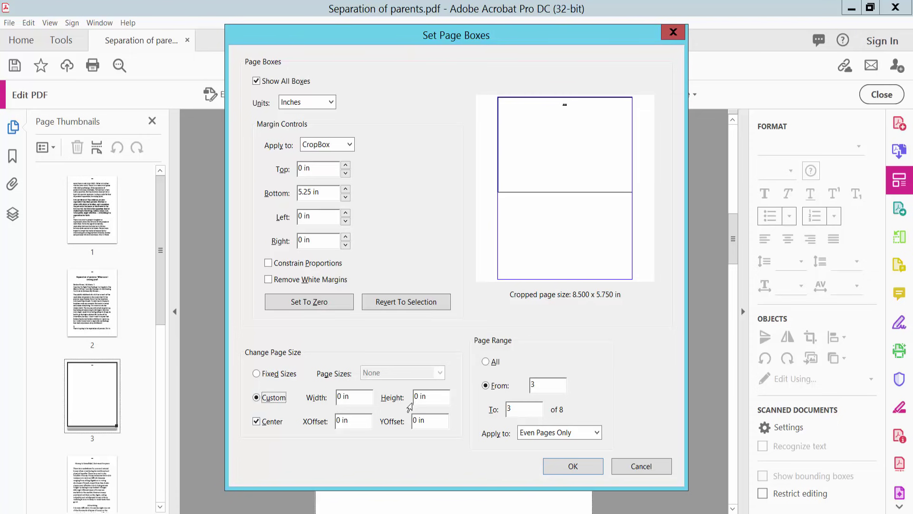
{"action": "left_click", "coordinate": [266, 374]}
{"action": "left_click", "coordinate": [428, 374]}
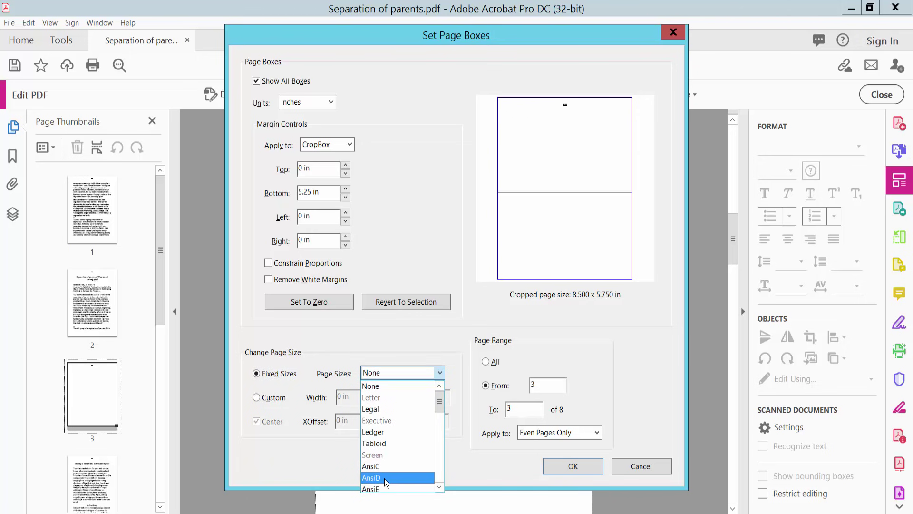
{"action": "left_click", "coordinate": [625, 388]}
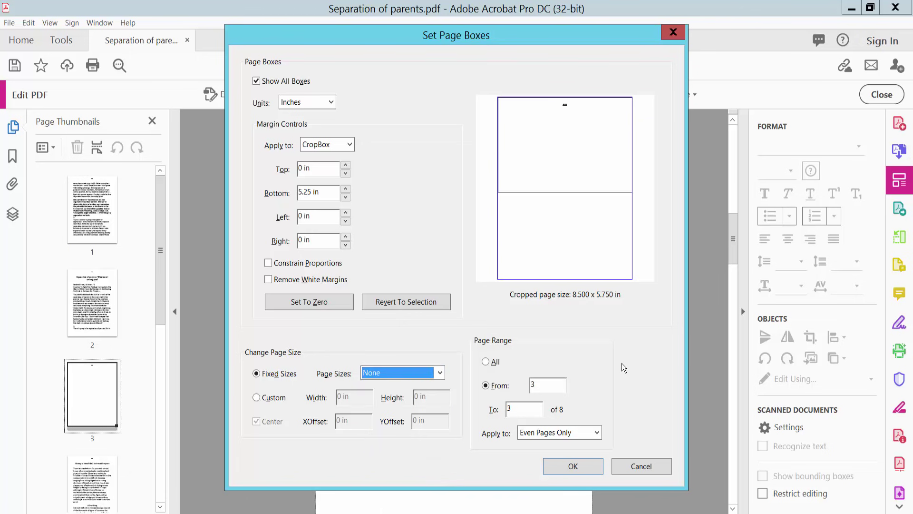
Step: Try resetting the crop margins to the selection and to zero, and discard the page box changes
{"action": "left_click", "coordinate": [412, 303]}
{"action": "left_click", "coordinate": [314, 304]}
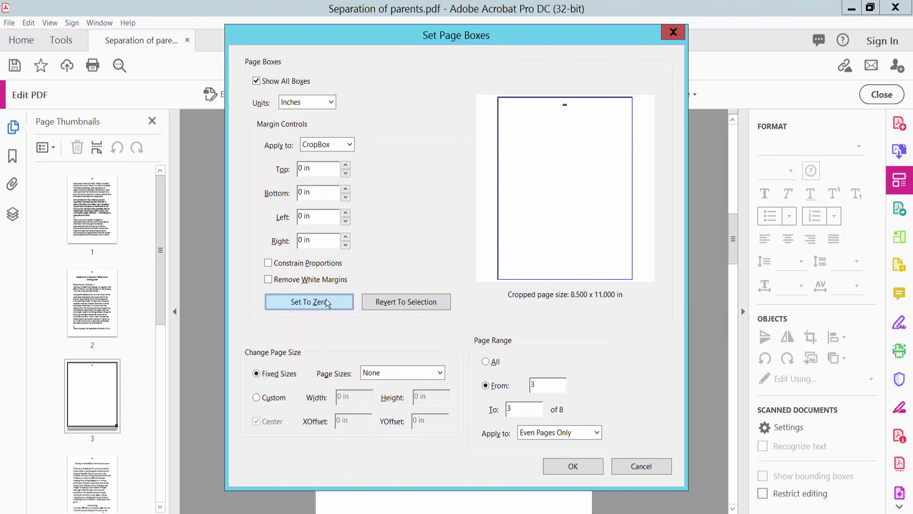
{"action": "left_click", "coordinate": [658, 471]}
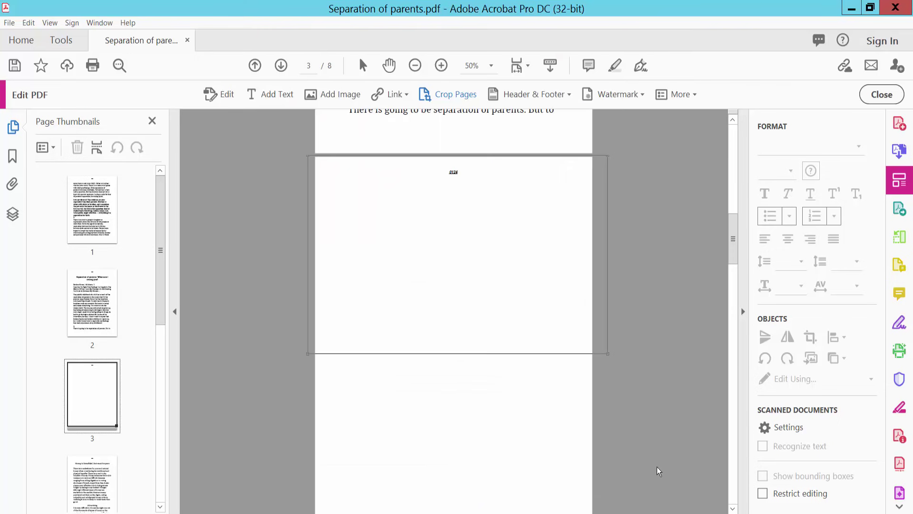
Step: Reopen the page box settings for the crop area on page 3 and apply the crop
{"action": "right_click", "coordinate": [480, 212]}
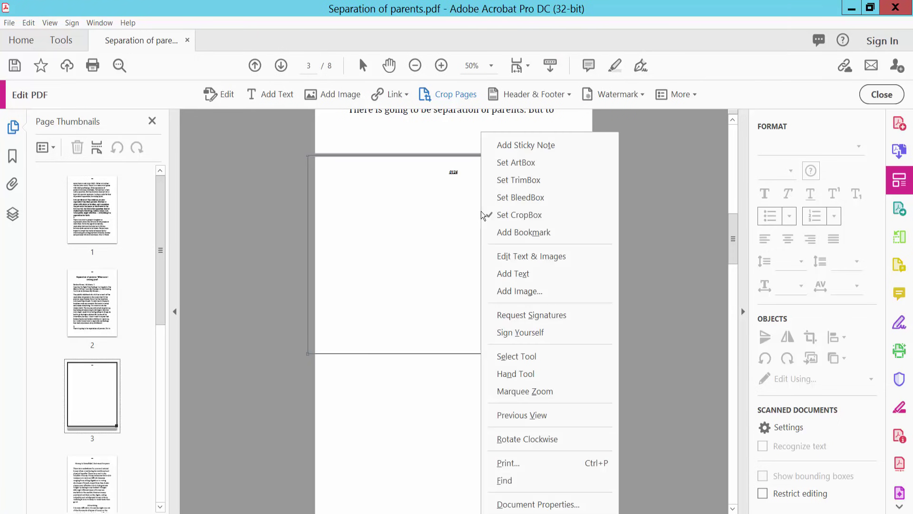
{"action": "left_click", "coordinate": [437, 216]}
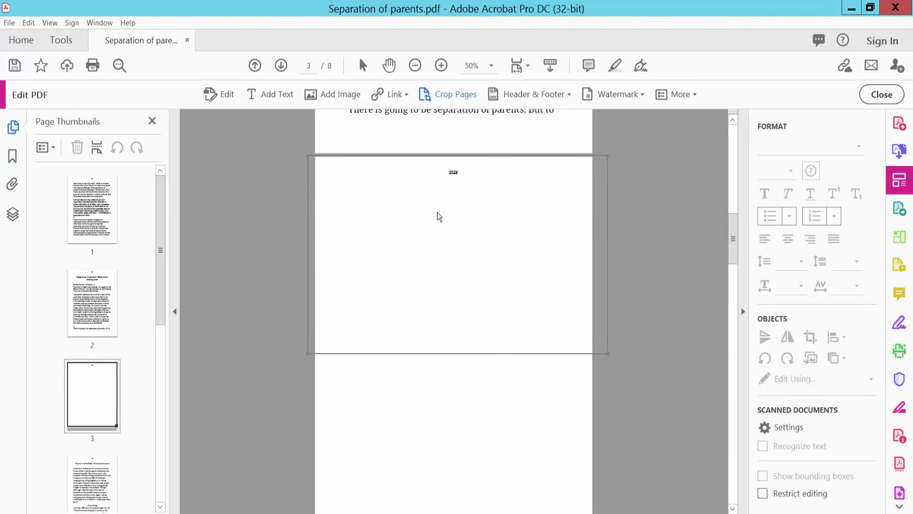
{"action": "double_click", "coordinate": [438, 217]}
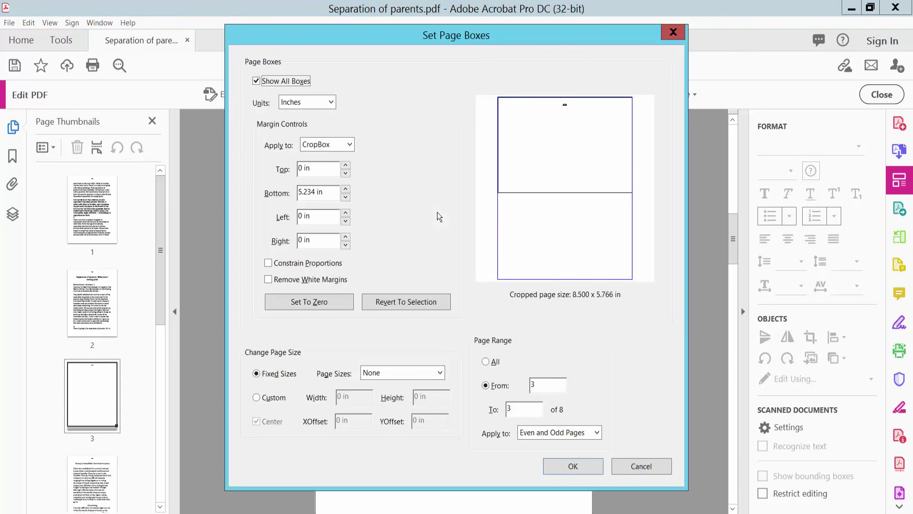
{"action": "left_click", "coordinate": [584, 464]}
Step: Return to page 1 and start adding a new header and footer without replacing the existing one
{"action": "scroll", "coordinate": [556, 350], "scroll_direction": "up", "scroll_amount": 3}
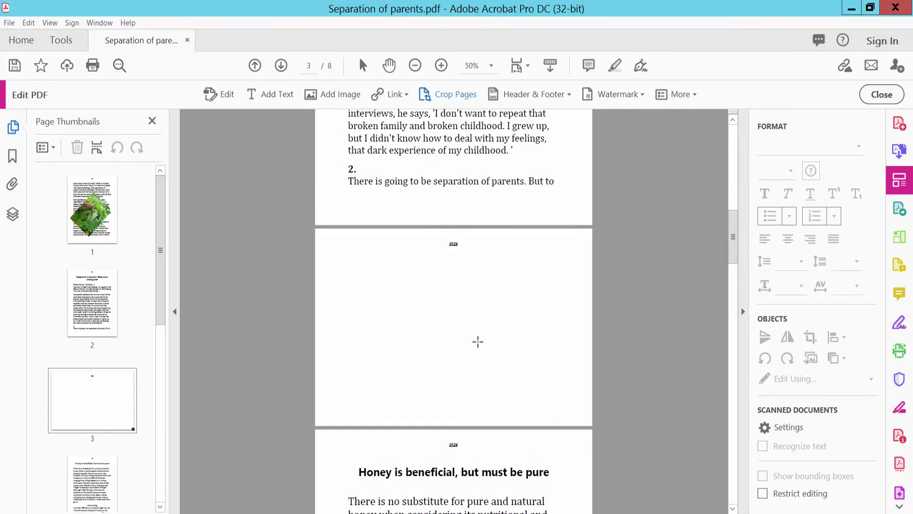
{"action": "scroll", "coordinate": [467, 314], "scroll_direction": "down", "scroll_amount": 1}
{"action": "scroll", "coordinate": [466, 316], "scroll_direction": "up", "scroll_amount": 2}
{"action": "scroll", "coordinate": [466, 316], "scroll_direction": "up", "scroll_amount": 2}
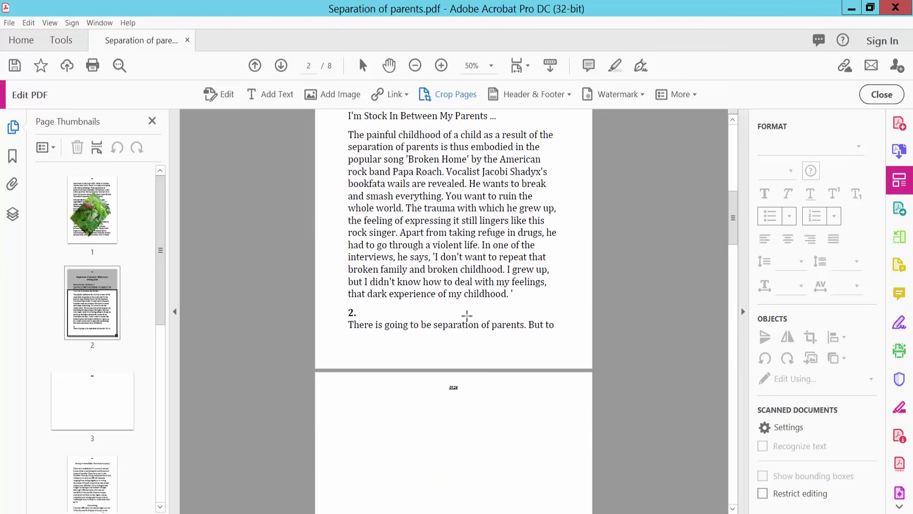
{"action": "scroll", "coordinate": [467, 314], "scroll_direction": "down", "scroll_amount": 1}
{"action": "scroll", "coordinate": [467, 315], "scroll_direction": "up", "scroll_amount": 5}
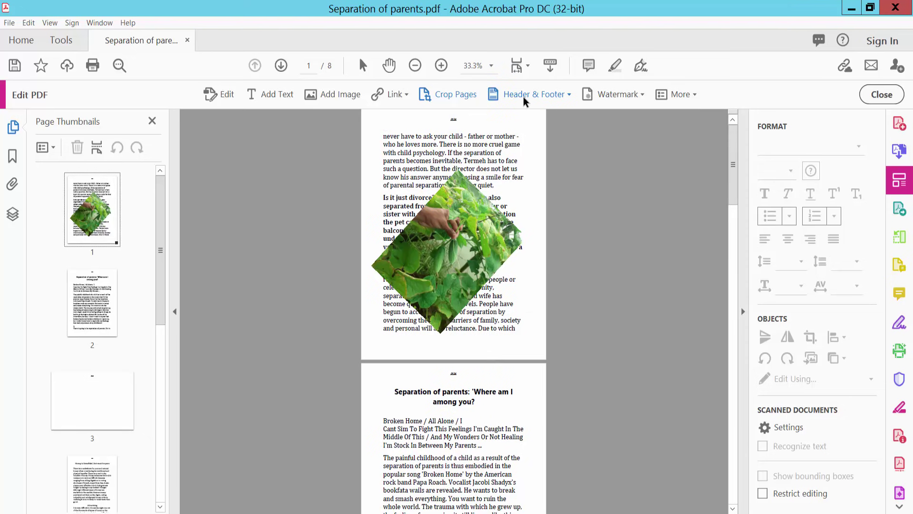
{"action": "left_click", "coordinate": [558, 104]}
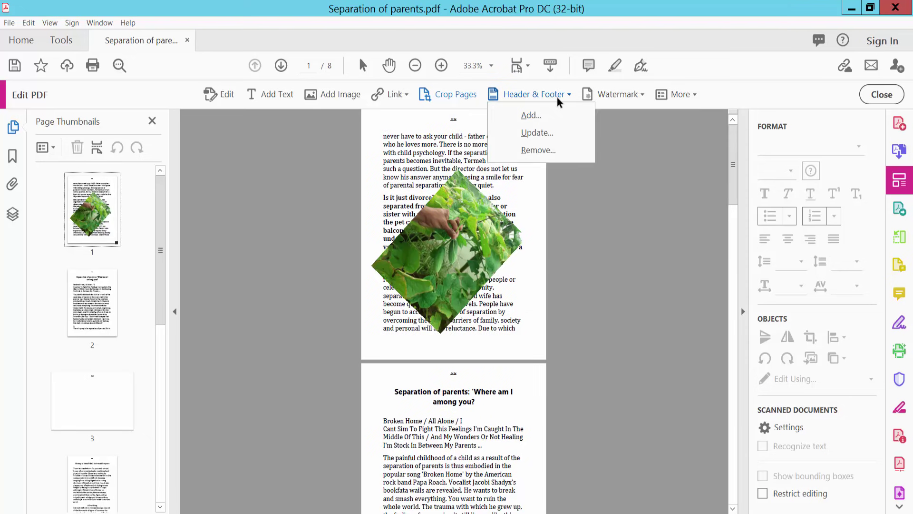
{"action": "left_click", "coordinate": [540, 119]}
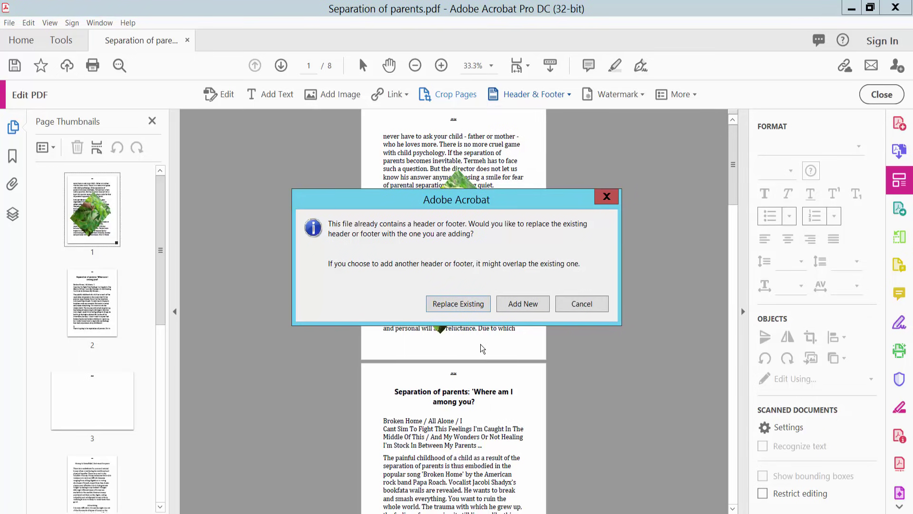
{"action": "left_click", "coordinate": [520, 307]}
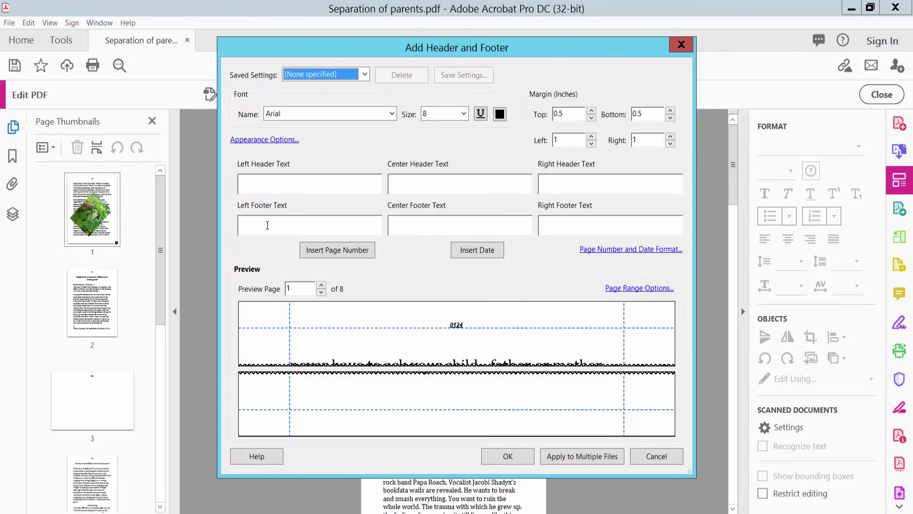
Step: Enter "footer" as the center footer text and replace it with "mark page"
{"action": "left_click", "coordinate": [417, 222]}
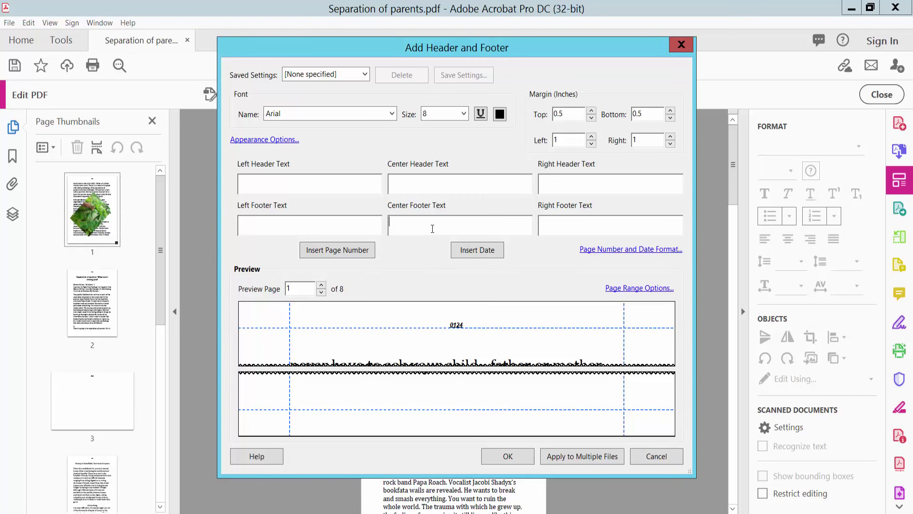
{"action": "type", "text": "footer"}
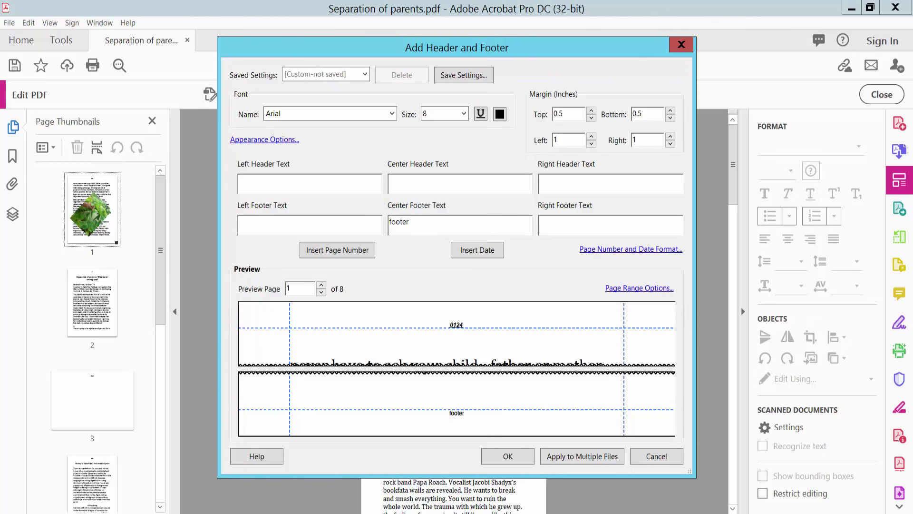
{"action": "double_click", "coordinate": [400, 222]}
{"action": "type", "text": "mark page"}
Step: Format the footer text as Arial Bold & Italic, size 16, underlined and red
{"action": "left_click", "coordinate": [391, 114]}
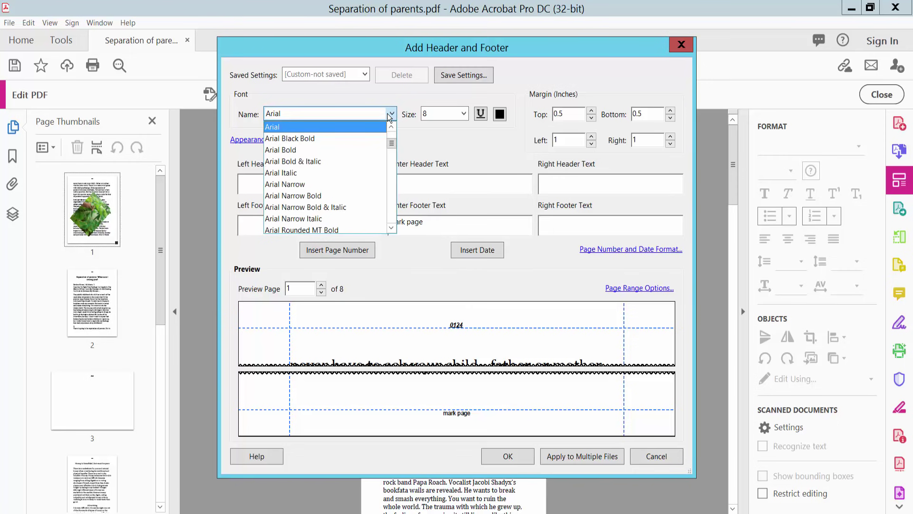
{"action": "left_click", "coordinate": [313, 161]}
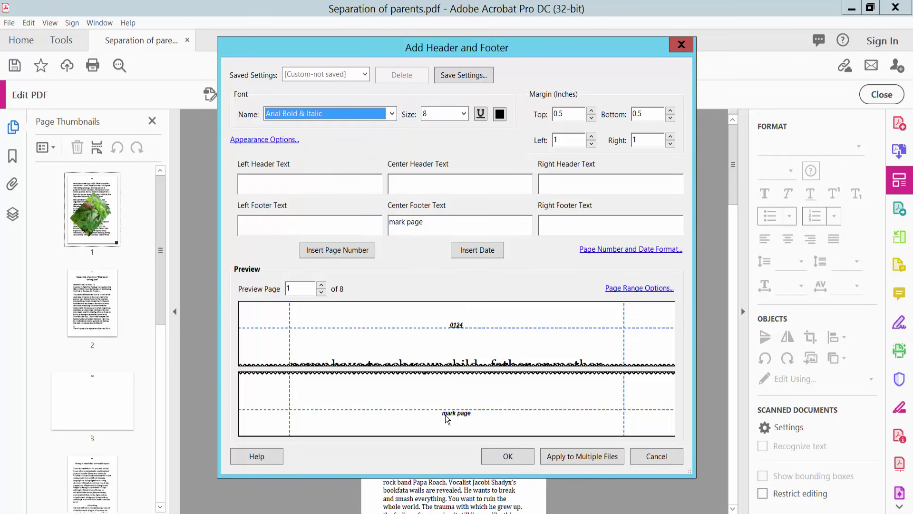
{"action": "left_click", "coordinate": [463, 114]}
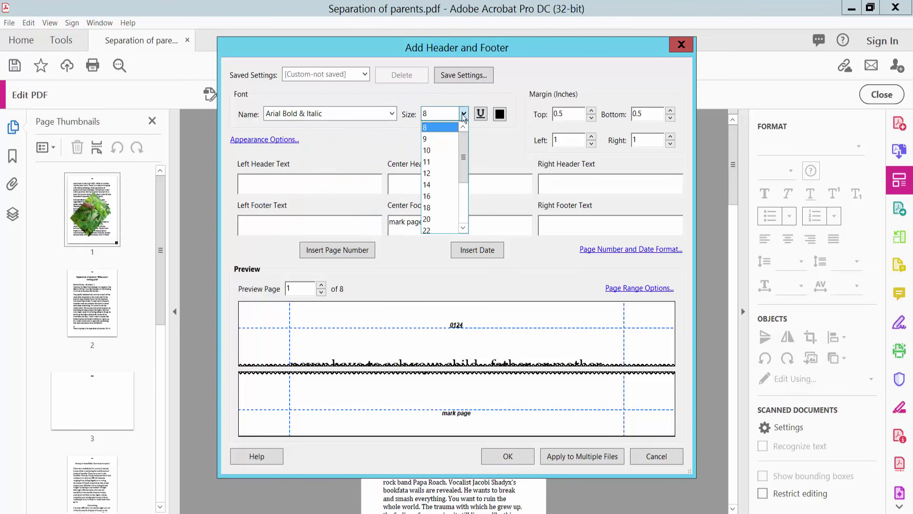
{"action": "left_click", "coordinate": [438, 194]}
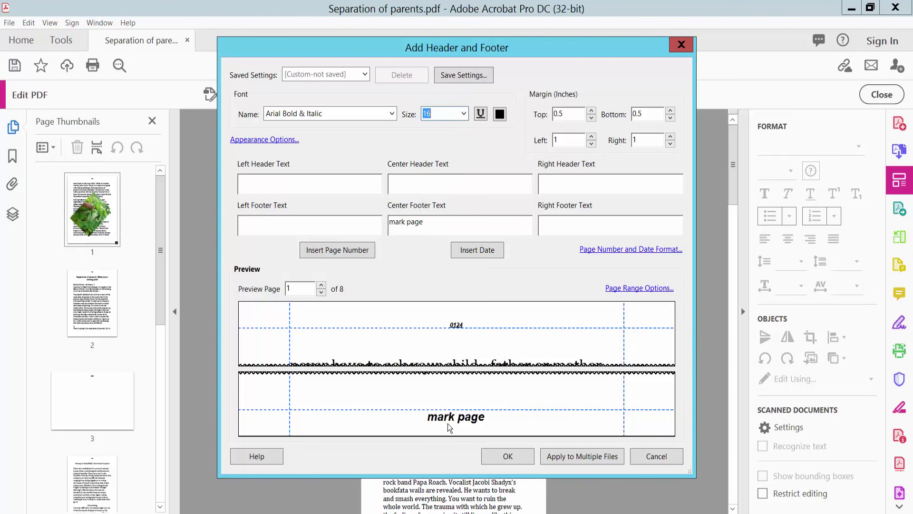
{"action": "left_click", "coordinate": [481, 114]}
{"action": "left_click", "coordinate": [500, 114]}
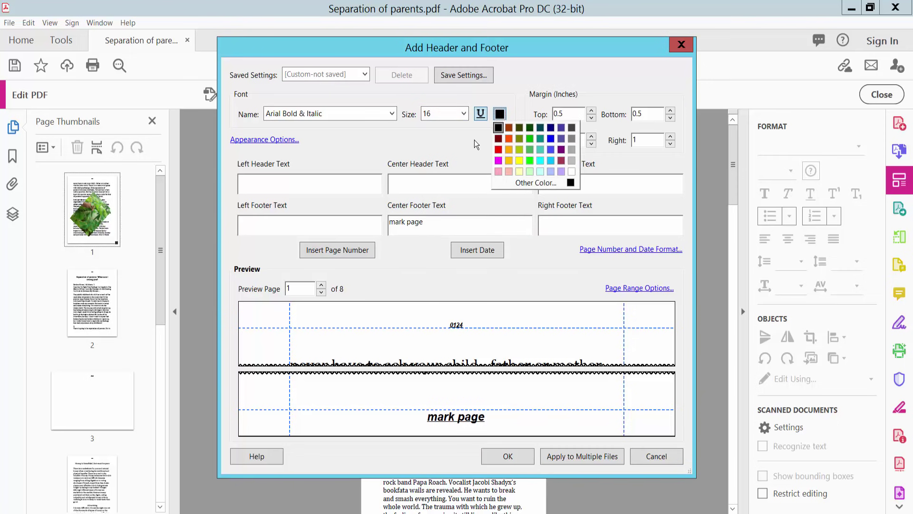
{"action": "left_click", "coordinate": [498, 149]}
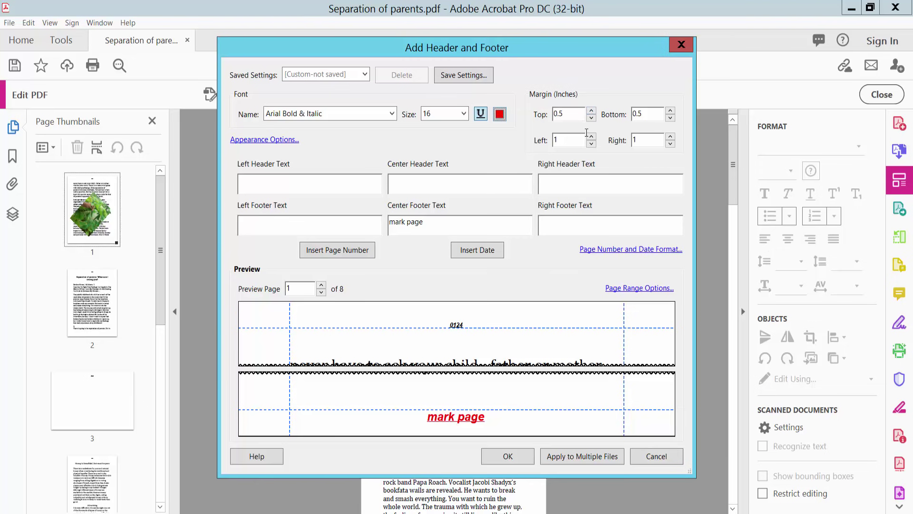
Step: Set the top margin of the header and footer to 0.4 in
{"action": "left_click", "coordinate": [591, 112]}
{"action": "left_click", "coordinate": [592, 112]}
{"action": "left_click", "coordinate": [591, 118]}
{"action": "left_click", "coordinate": [592, 118]}
{"action": "left_click", "coordinate": [592, 118]}
Step: Set the header and footer's bottom margin to 0.6 in and right margin to 1.2 in
{"action": "left_click", "coordinate": [669, 118]}
{"action": "left_click", "coordinate": [669, 117]}
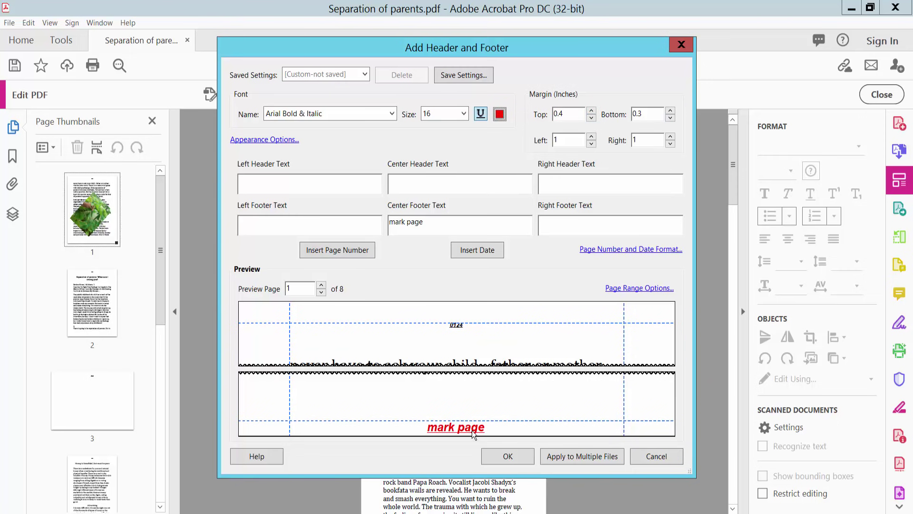
{"action": "left_click", "coordinate": [671, 111]}
{"action": "left_click", "coordinate": [671, 111]}
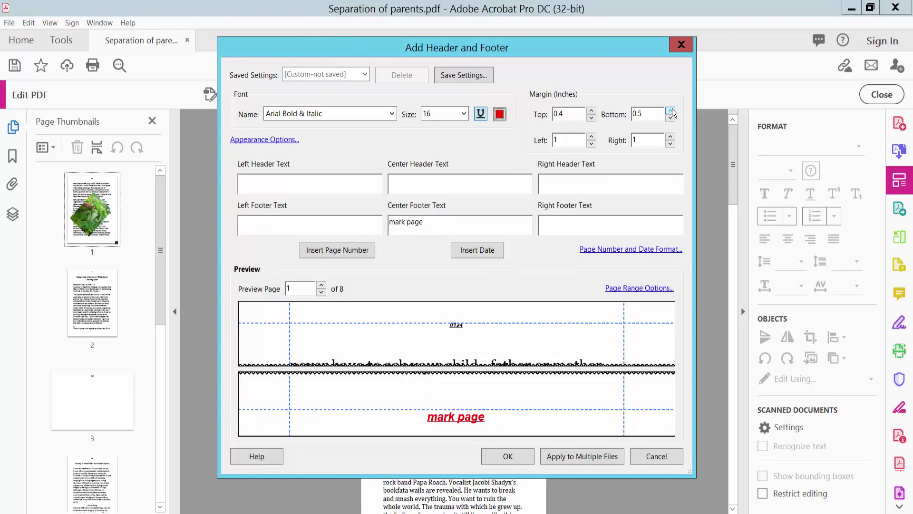
{"action": "left_click", "coordinate": [671, 111]}
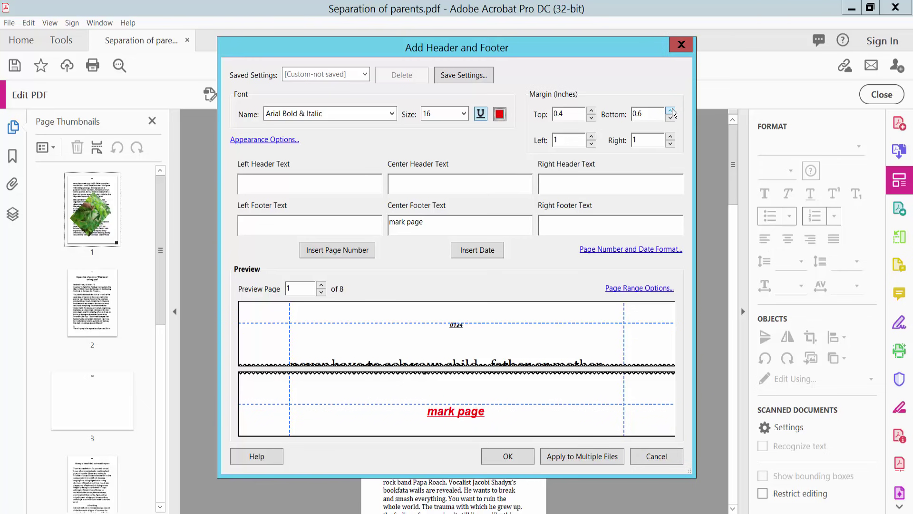
{"action": "left_click", "coordinate": [670, 136]}
{"action": "left_click", "coordinate": [670, 137]}
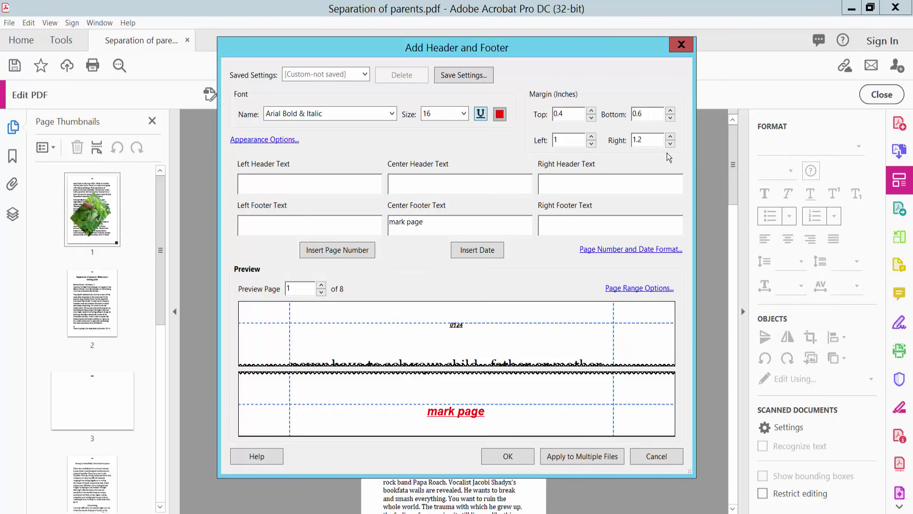
Step: Set the right margin of the header and footer to 0.9 in
{"action": "left_click", "coordinate": [670, 144]}
{"action": "left_click", "coordinate": [670, 144]}
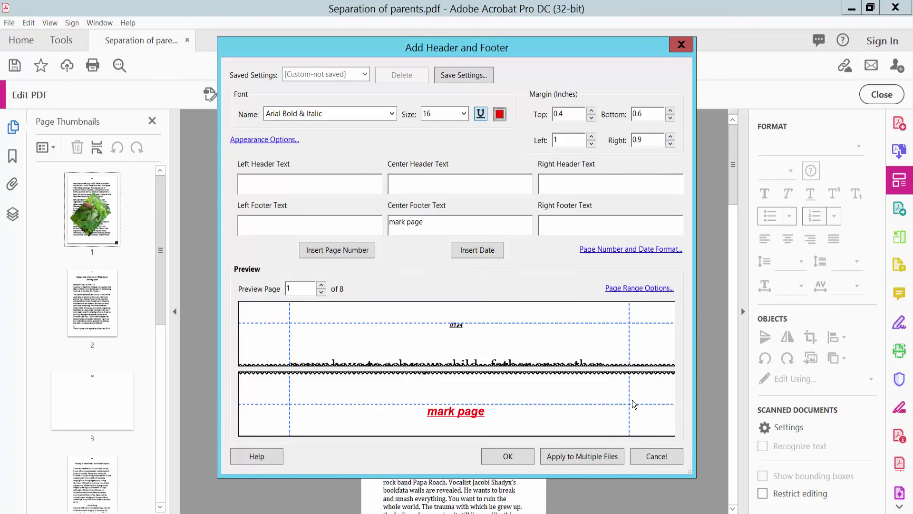
Step: Try a left margin of 1.2 in and restore it to 1 in
{"action": "left_click", "coordinate": [591, 137]}
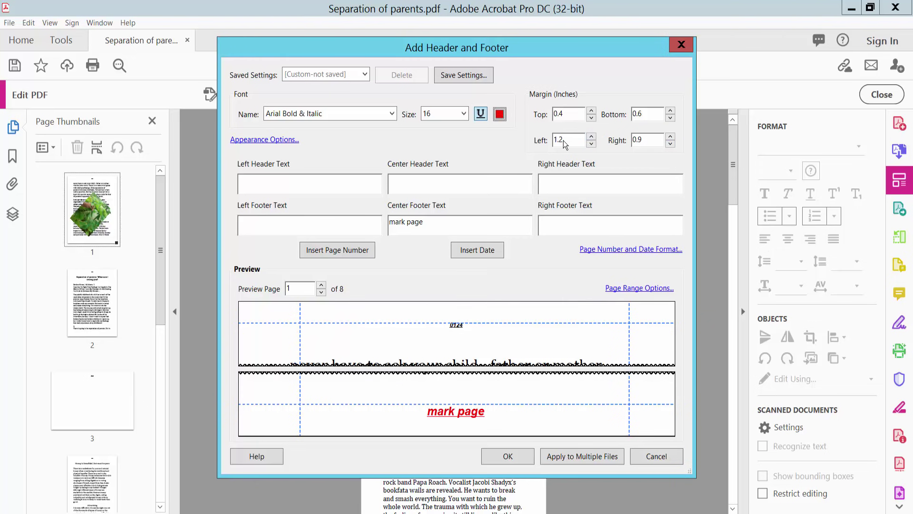
{"action": "left_click", "coordinate": [592, 137]}
{"action": "left_click", "coordinate": [591, 143]}
{"action": "left_click", "coordinate": [591, 144]}
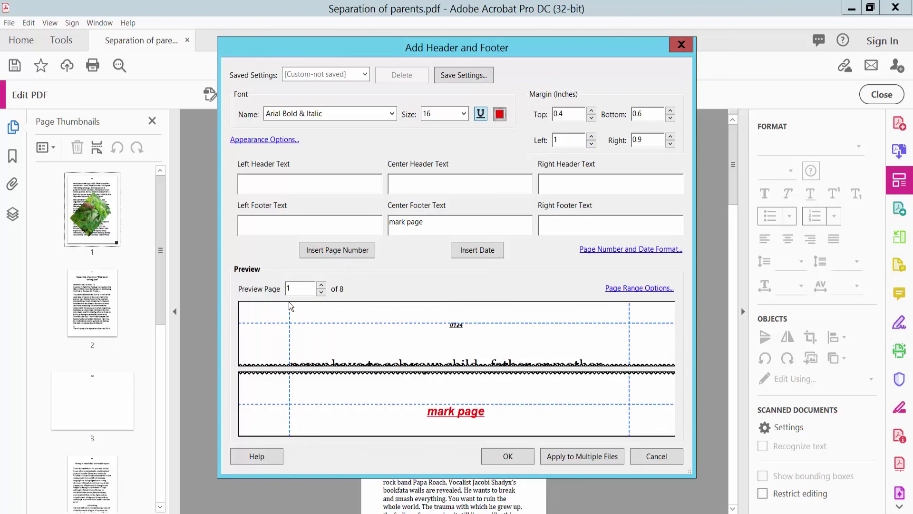
Step: Apply the "mark page" footer to the document and check it on the following pages
{"action": "left_click", "coordinate": [317, 291]}
{"action": "left_click", "coordinate": [508, 457]}
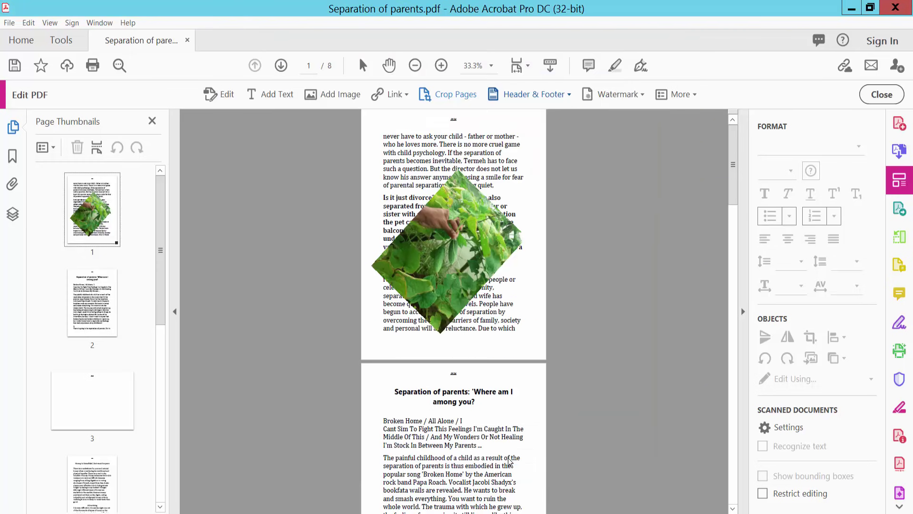
{"action": "scroll", "coordinate": [492, 402], "scroll_direction": "down", "scroll_amount": 1}
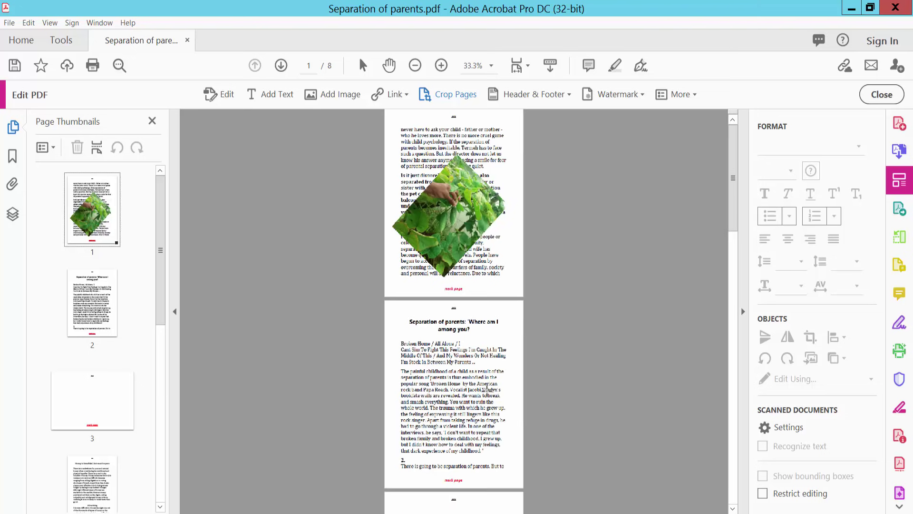
{"action": "scroll", "coordinate": [493, 401], "scroll_direction": "down", "scroll_amount": 5}
{"action": "scroll", "coordinate": [491, 374], "scroll_direction": "up", "scroll_amount": 3}
{"action": "scroll", "coordinate": [491, 375], "scroll_direction": "up", "scroll_amount": 3}
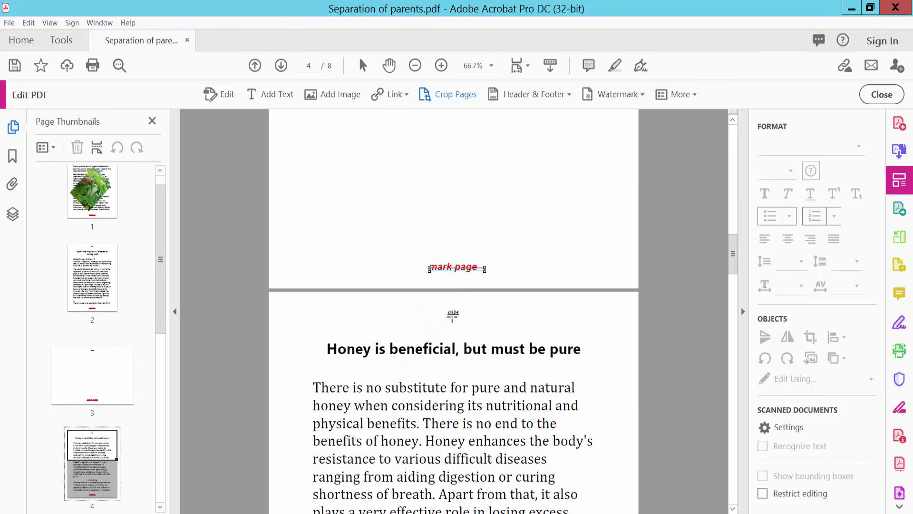
Step: Add a new header and footer alongside the existing one, with "unmark page" as the right header text
{"action": "left_click", "coordinate": [550, 94]}
{"action": "left_click", "coordinate": [537, 117]}
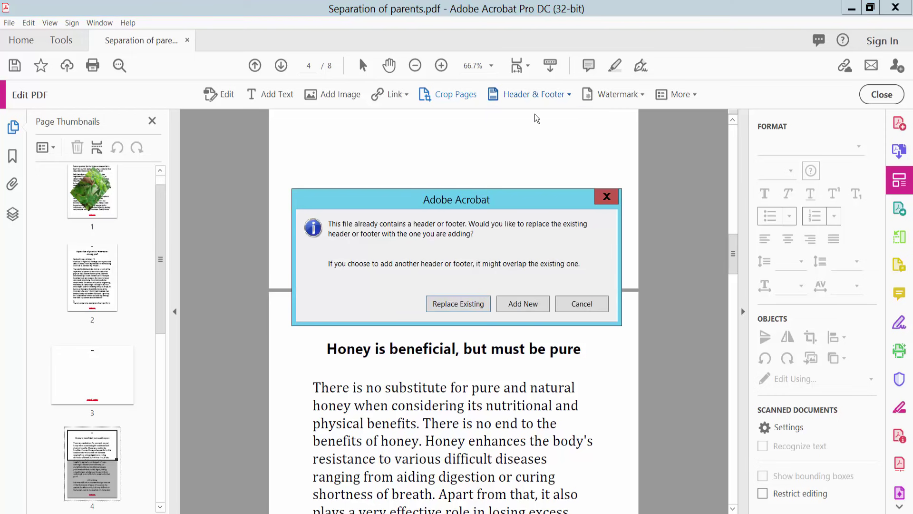
{"action": "left_click", "coordinate": [522, 306]}
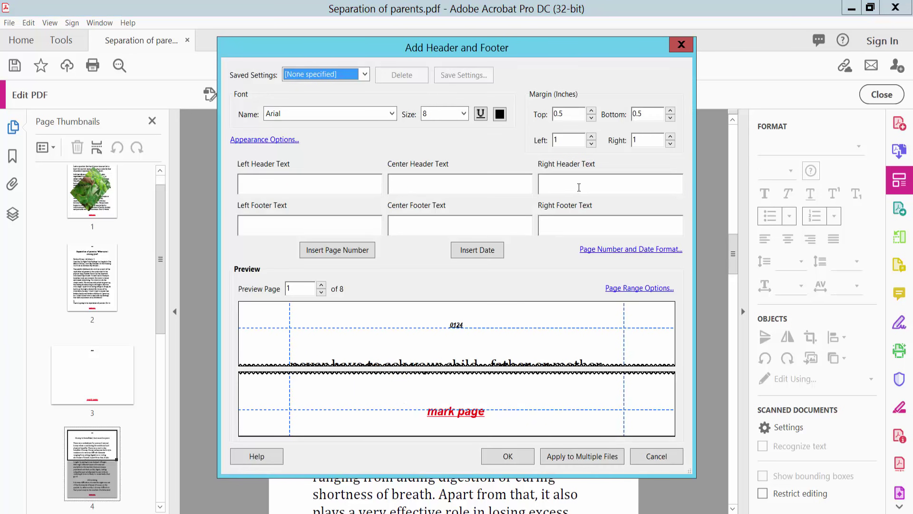
{"action": "left_click", "coordinate": [581, 184]}
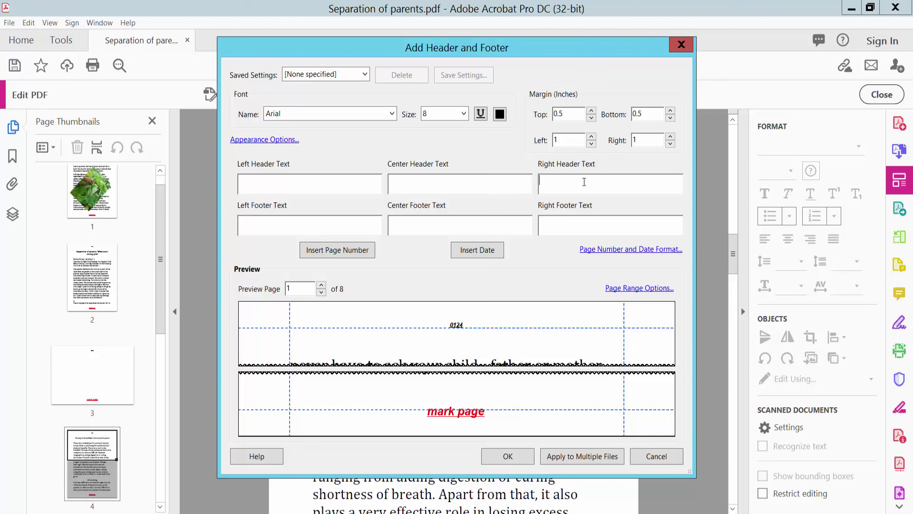
{"action": "type", "text": "un"}
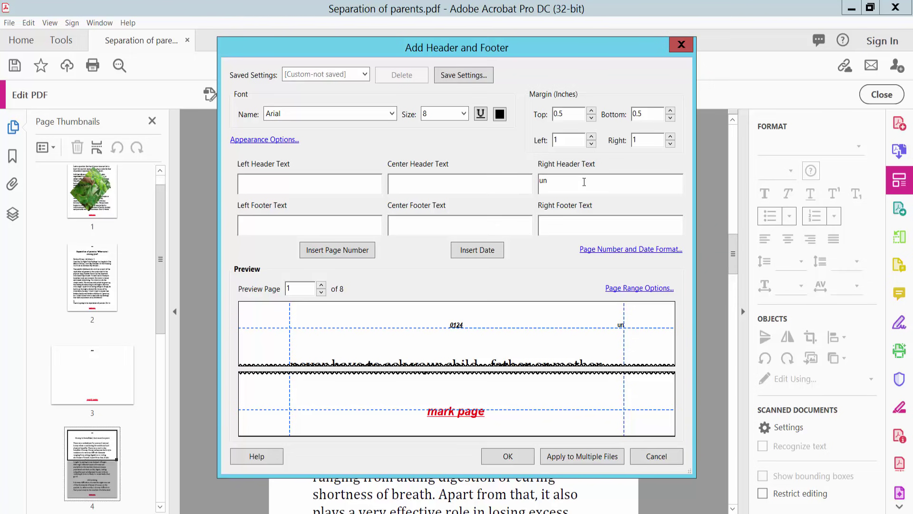
{"action": "type", "text": "mark page"}
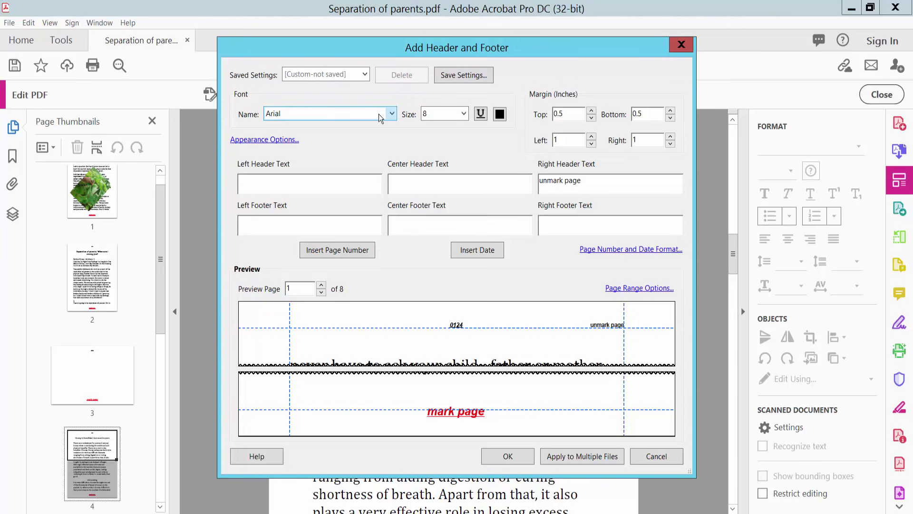
Step: Set the right header's font to Arial Narrow Bold & Italic at size 20
{"action": "left_click", "coordinate": [392, 115]}
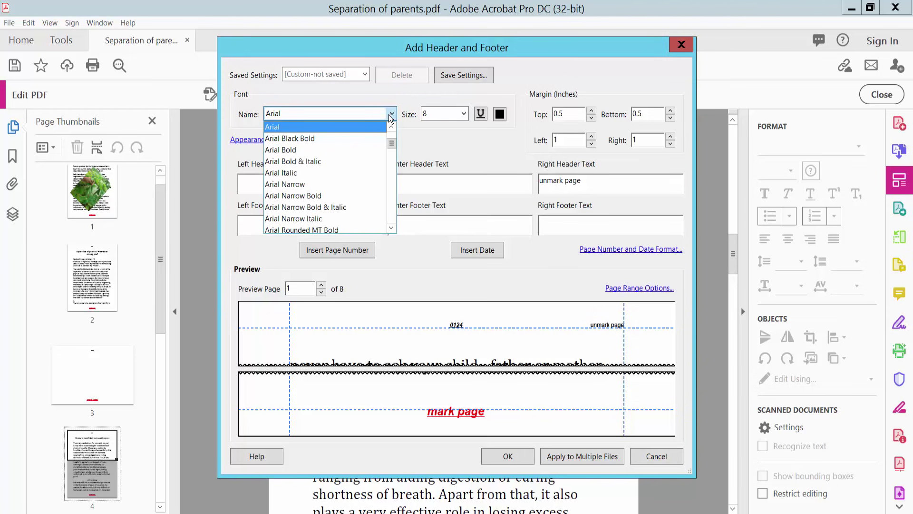
{"action": "left_click", "coordinate": [316, 209]}
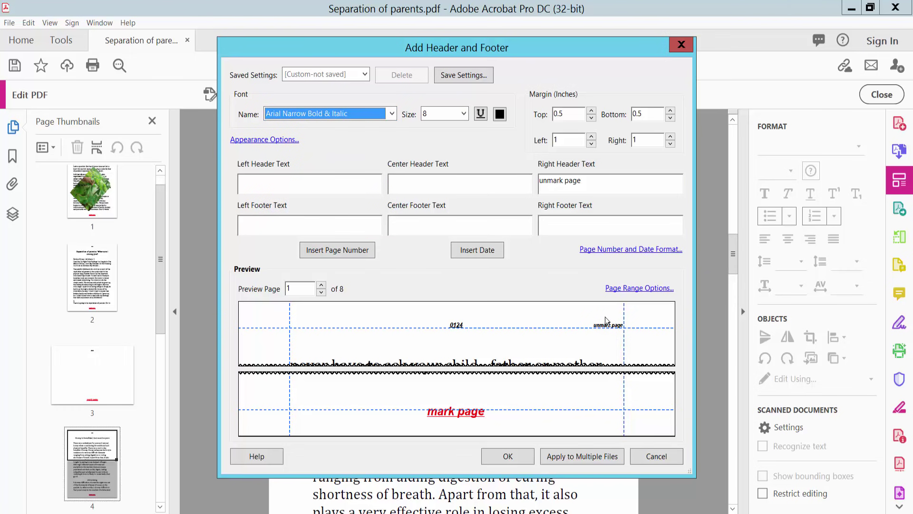
{"action": "left_click", "coordinate": [464, 114]}
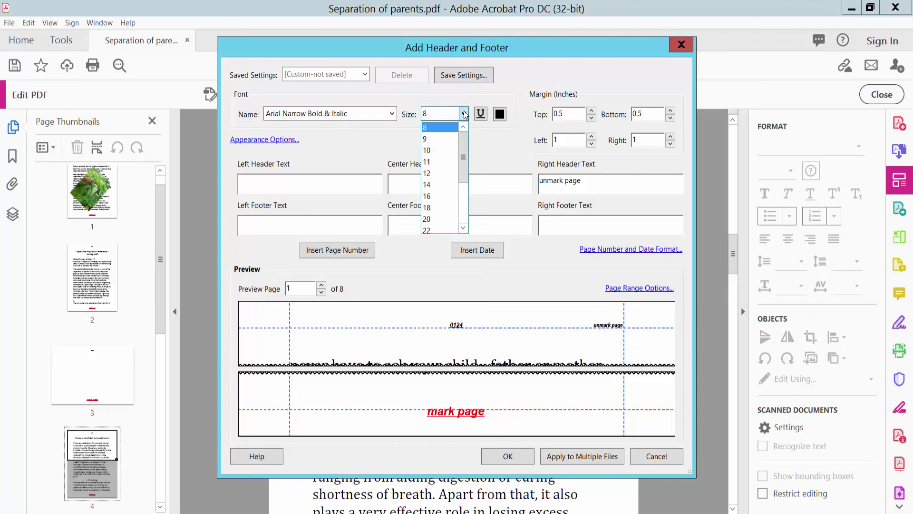
{"action": "left_click", "coordinate": [433, 217]}
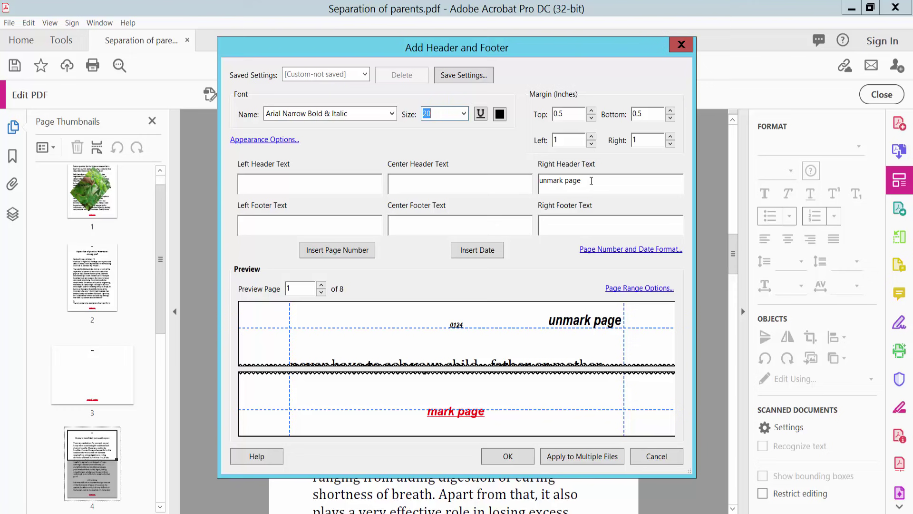
Step: Try out the margin adjustments and review the appearance options, leaving all settings unchanged
{"action": "left_click", "coordinate": [591, 117]}
{"action": "left_click", "coordinate": [671, 137]}
{"action": "left_click", "coordinate": [595, 137]}
{"action": "left_click", "coordinate": [593, 144]}
{"action": "left_click", "coordinate": [266, 141]}
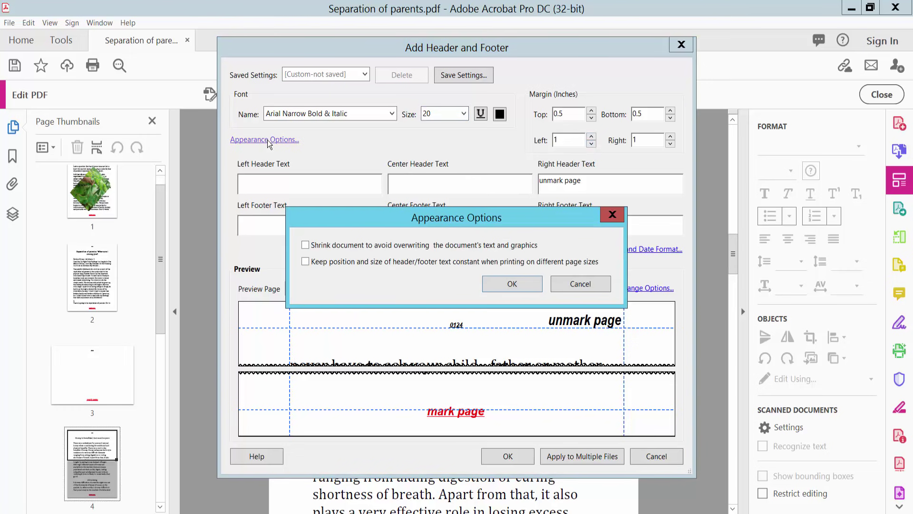
{"action": "left_click", "coordinate": [614, 214]}
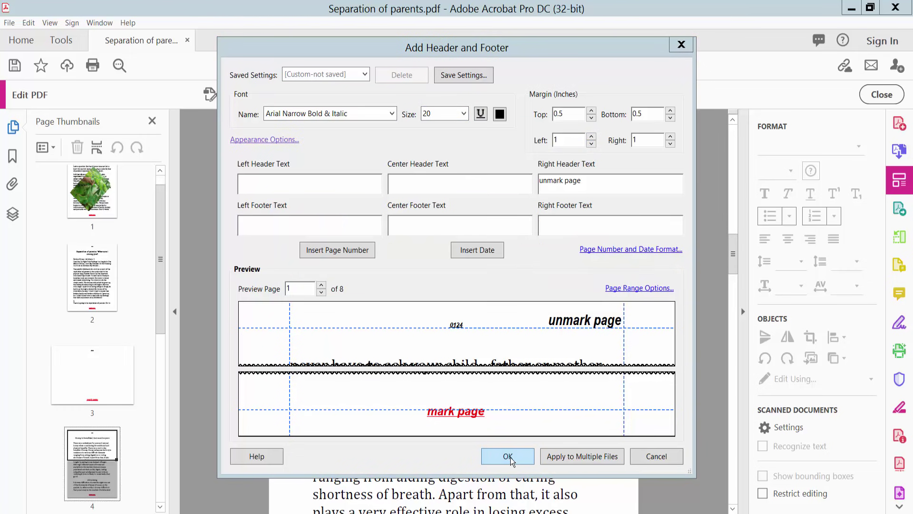
Step: Color the "unmark page" header magenta, underline it and apply it to the document
{"action": "left_click", "coordinate": [500, 114]}
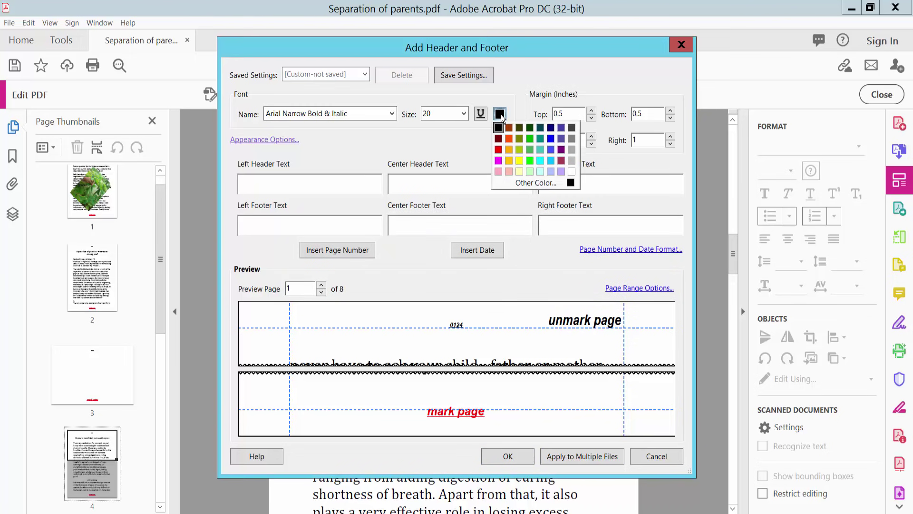
{"action": "left_click", "coordinate": [498, 160]}
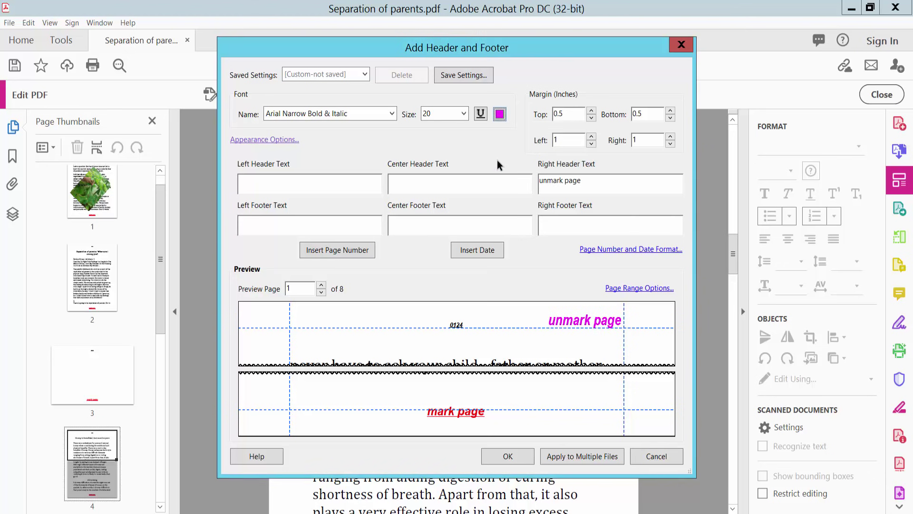
{"action": "left_click", "coordinate": [479, 114]}
{"action": "left_click", "coordinate": [508, 456]}
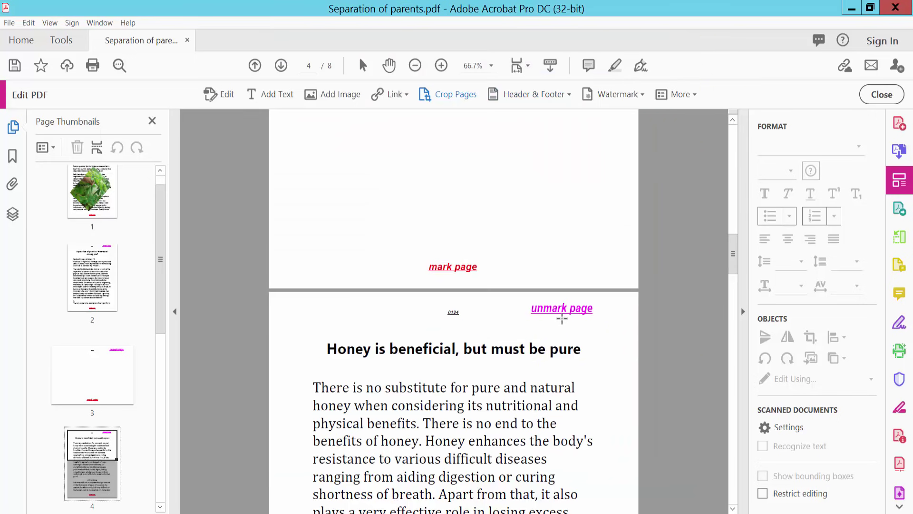
Step: Check the header on pages 4 and 2, and permanently remove all headers and footers from the document
{"action": "left_click_drag", "start_coordinate": [516, 312], "coordinate": [599, 312]}
{"action": "scroll", "coordinate": [595, 318], "scroll_direction": "up", "scroll_amount": 15}
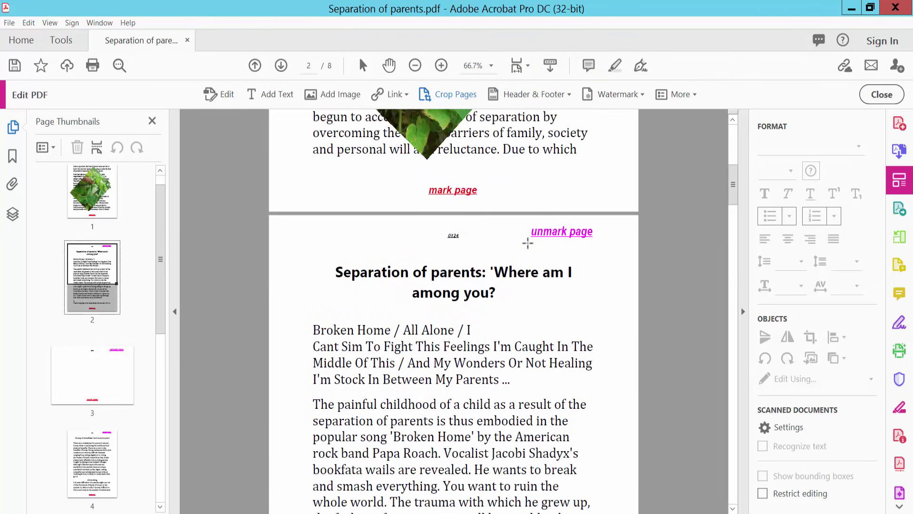
{"action": "left_click_drag", "start_coordinate": [532, 235], "coordinate": [589, 235]}
{"action": "left_click", "coordinate": [549, 97]}
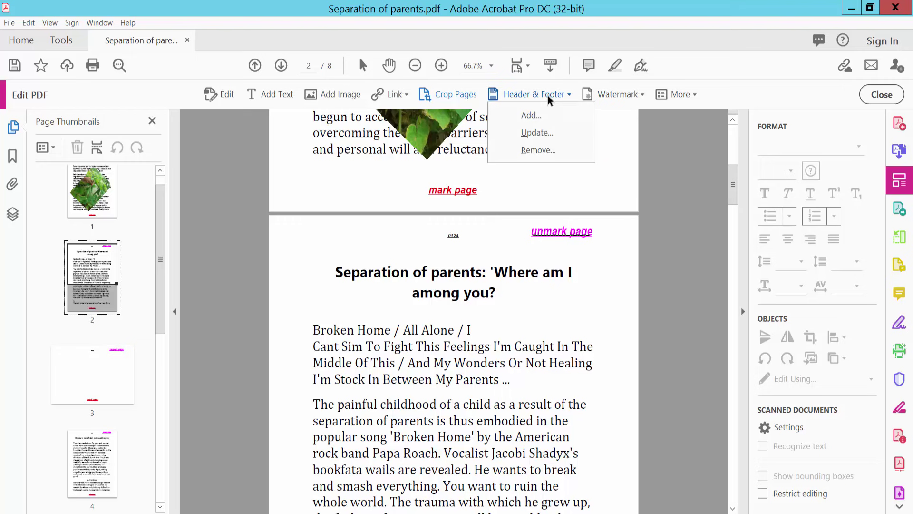
{"action": "left_click", "coordinate": [538, 151]}
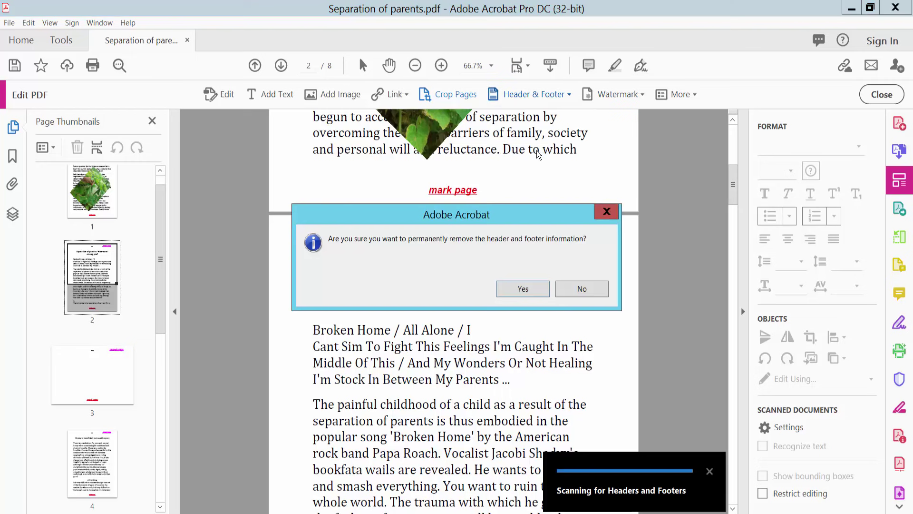
{"action": "left_click", "coordinate": [523, 288]}
Step: Check the first pages for any remaining header or footer text
{"action": "scroll", "coordinate": [518, 309], "scroll_direction": "down", "scroll_amount": 9}
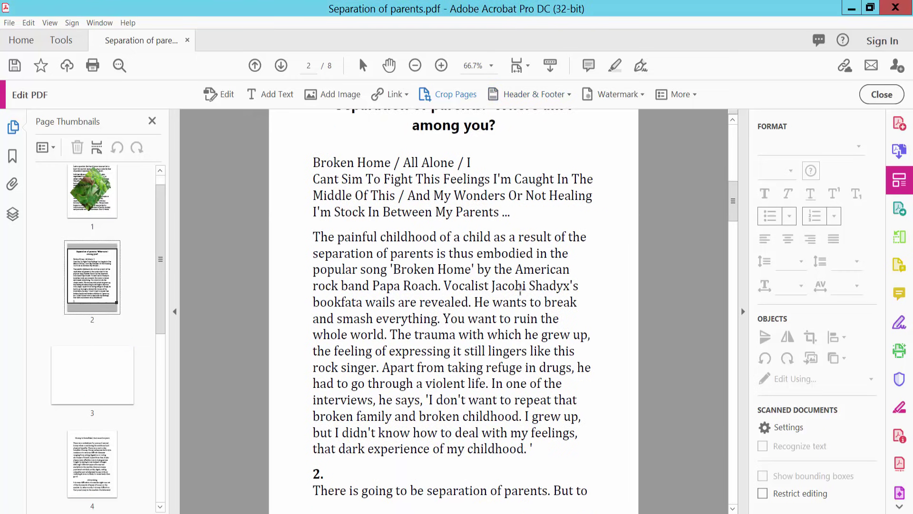
{"action": "scroll", "coordinate": [518, 326], "scroll_direction": "down", "scroll_amount": 2}
{"action": "scroll", "coordinate": [493, 326], "scroll_direction": "up", "scroll_amount": 12}
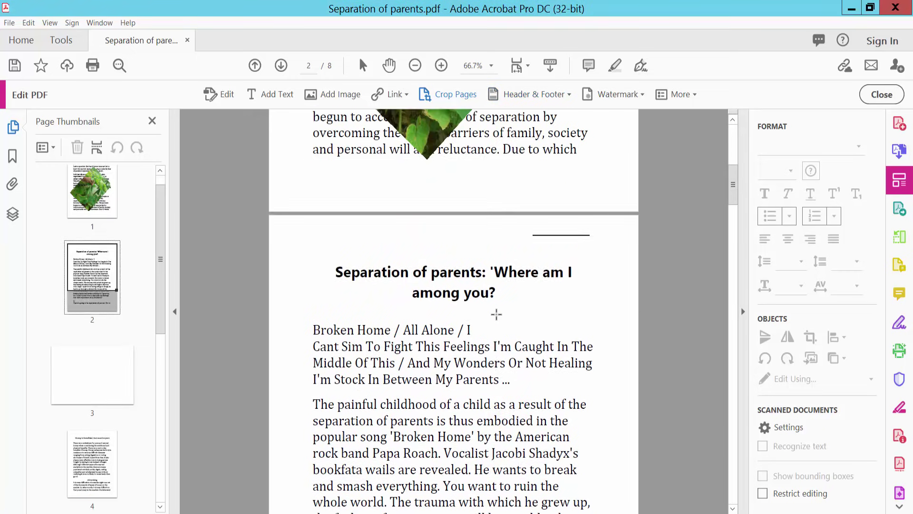
{"action": "scroll", "coordinate": [496, 314], "scroll_direction": "up", "scroll_amount": 3}
{"action": "scroll", "coordinate": [496, 314], "scroll_direction": "down", "scroll_amount": 1}
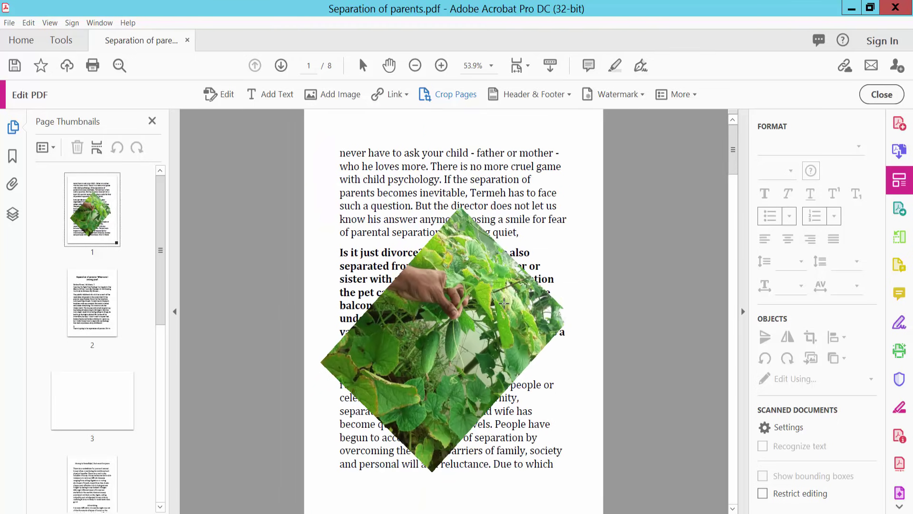
{"action": "scroll", "coordinate": [504, 304], "scroll_direction": "up", "scroll_amount": 2}
{"action": "scroll", "coordinate": [504, 303], "scroll_direction": "down", "scroll_amount": 2}
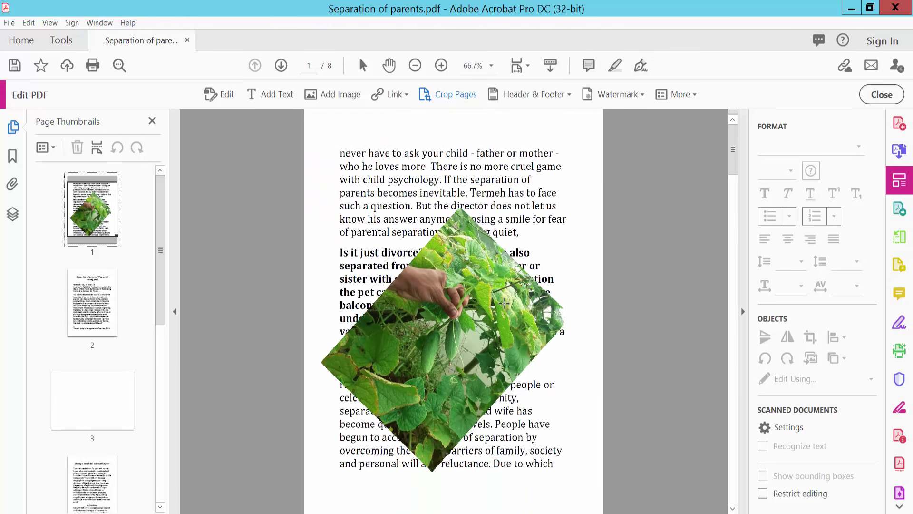
Step: Start a new header and footer and insert the page number in the left header
{"action": "left_click", "coordinate": [559, 97]}
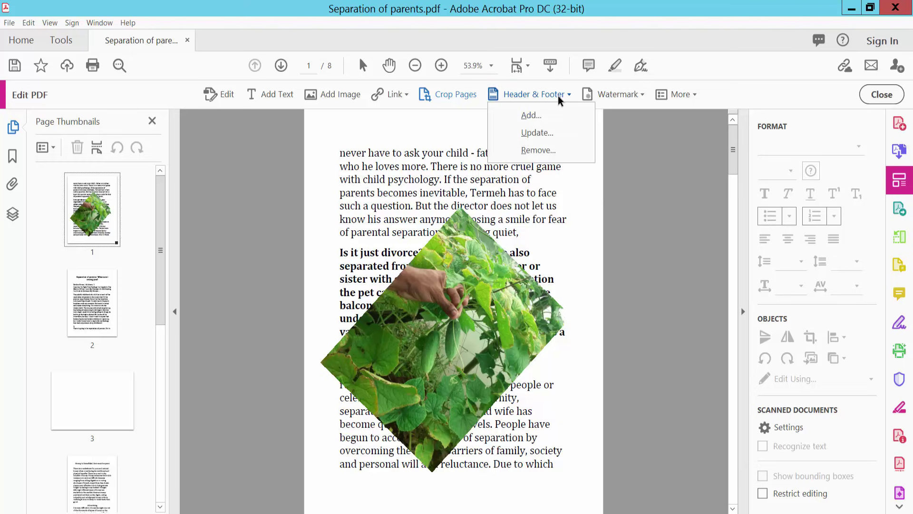
{"action": "left_click", "coordinate": [536, 115]}
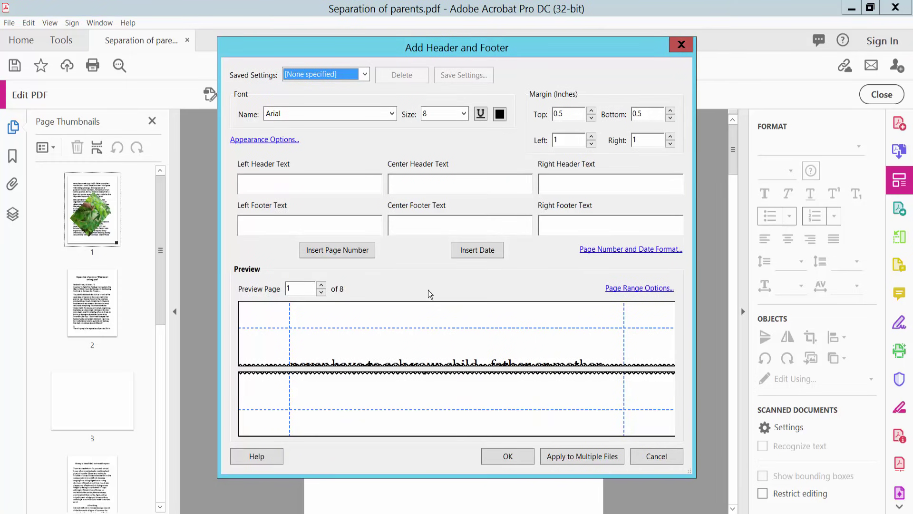
{"action": "left_click", "coordinate": [351, 252]}
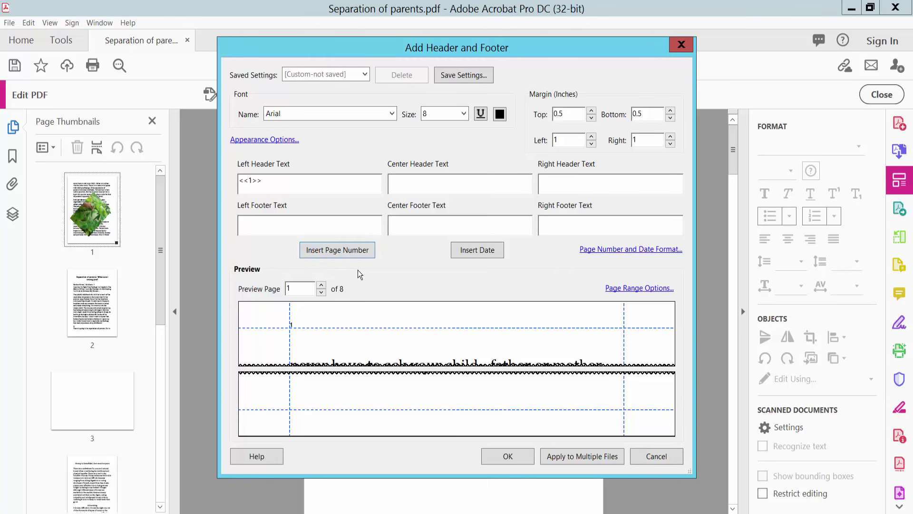
Step: Clear the page number from the left header and insert it in the center header instead
{"action": "left_click", "coordinate": [355, 244]}
{"action": "key", "text": "BackSpace"}
{"action": "key", "text": "BackSpace"}
{"action": "key", "text": "BackSpace"}
{"action": "key", "text": "BackSpace"}
{"action": "key", "text": "BackSpace"}
{"action": "left_click", "coordinate": [453, 182]}
{"action": "left_click_drag", "start_coordinate": [280, 179], "coordinate": [217, 180]}
{"action": "key", "text": "ctrl+x"}
{"action": "left_click", "coordinate": [335, 252]}
Step: Try font size 16 for the centered header page number, and set the size to 28
{"action": "left_click", "coordinate": [464, 113]}
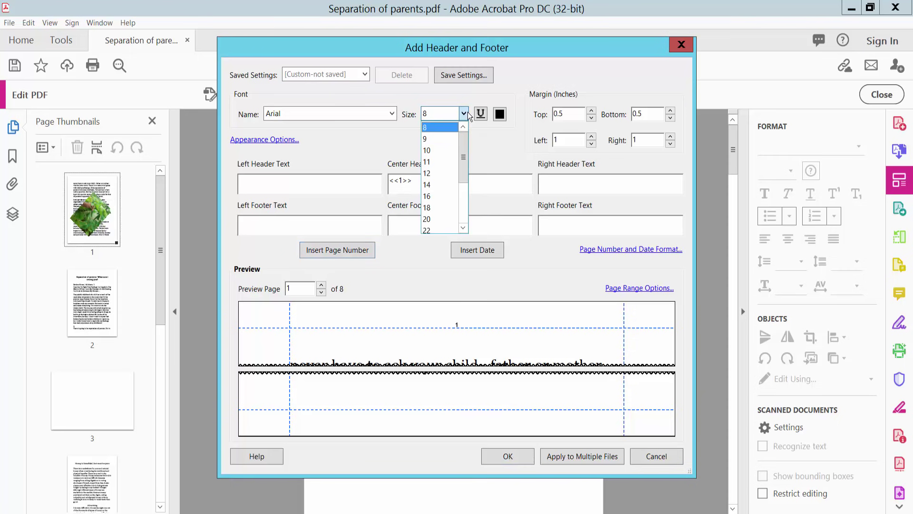
{"action": "left_click", "coordinate": [444, 183]}
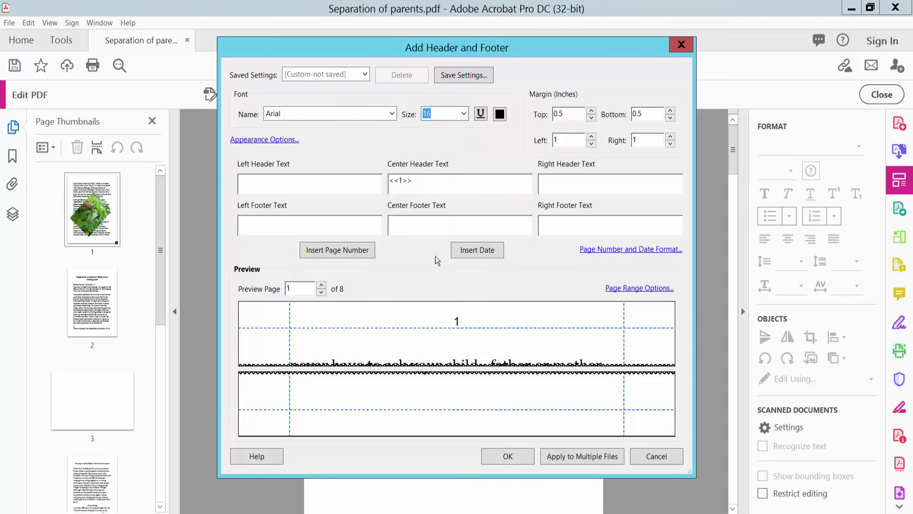
{"action": "left_click", "coordinate": [465, 114]}
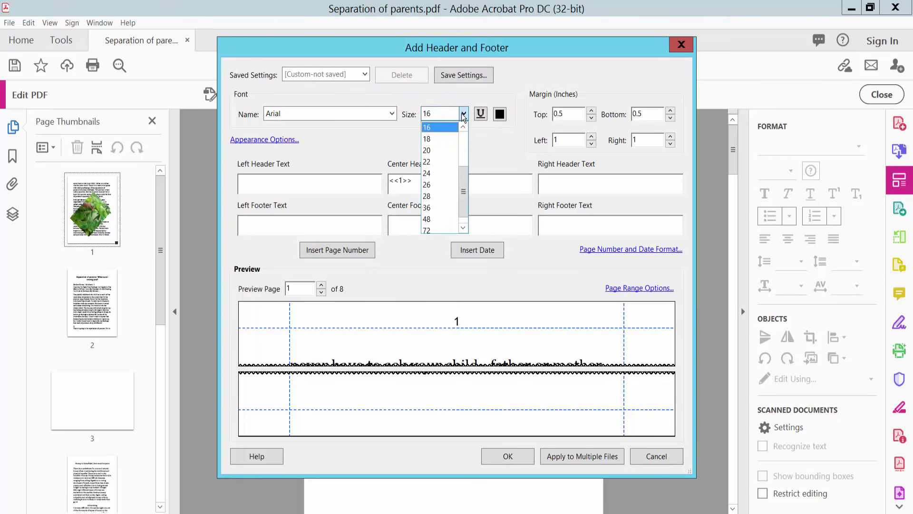
{"action": "left_click", "coordinate": [432, 198]}
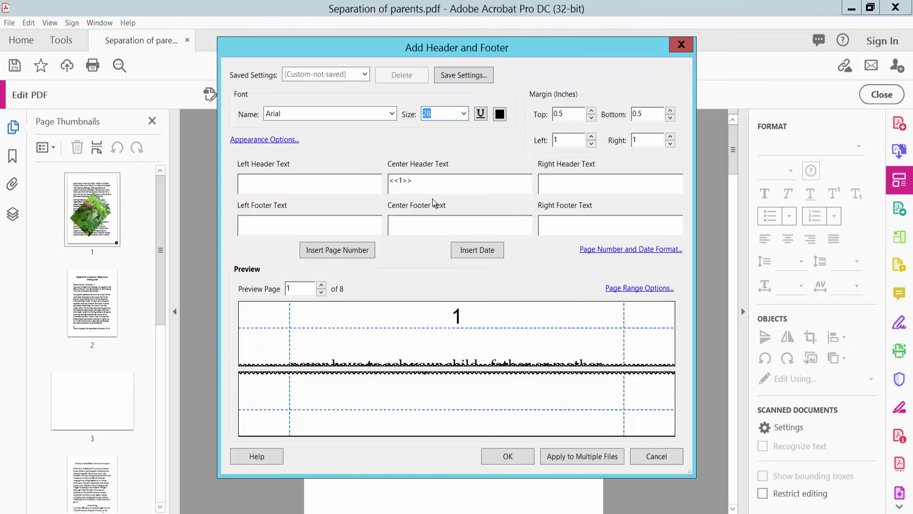
Step: Try orange for the page number, set its color back to black, and apply the header to the document
{"action": "left_click", "coordinate": [499, 115]}
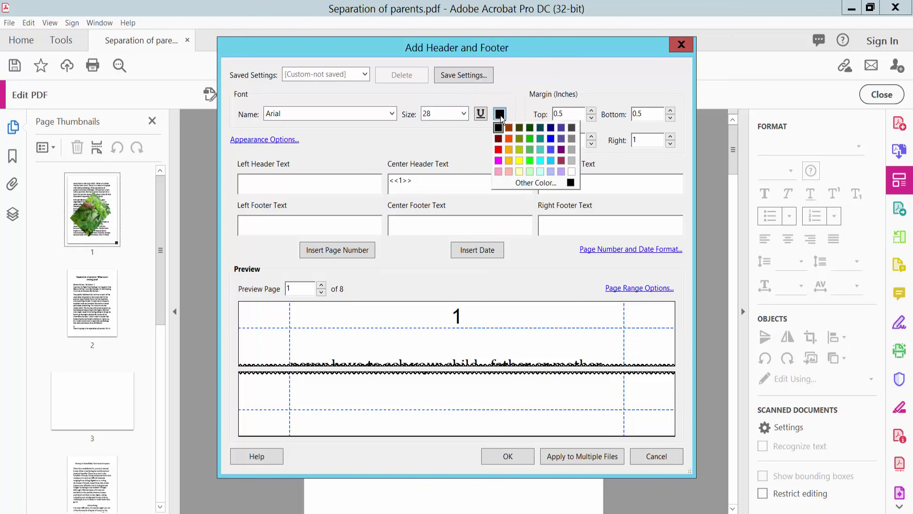
{"action": "left_click", "coordinate": [509, 138]}
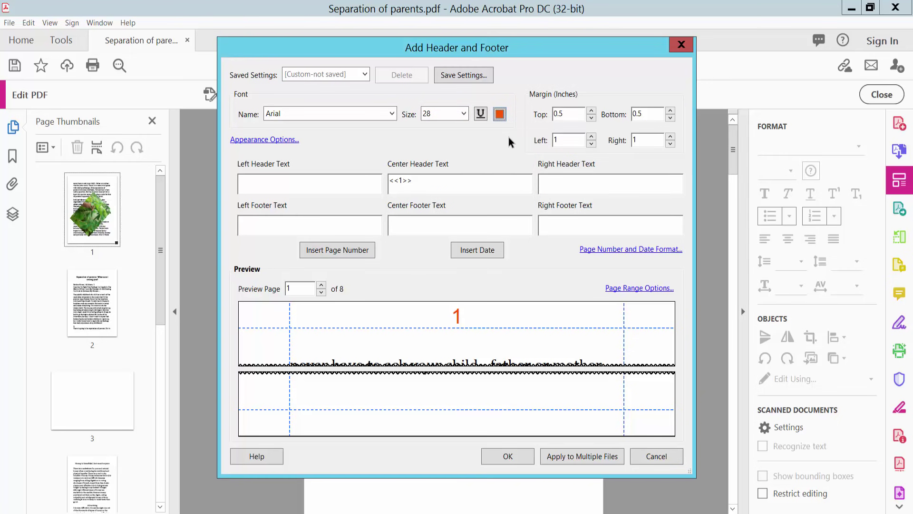
{"action": "left_click", "coordinate": [500, 115]}
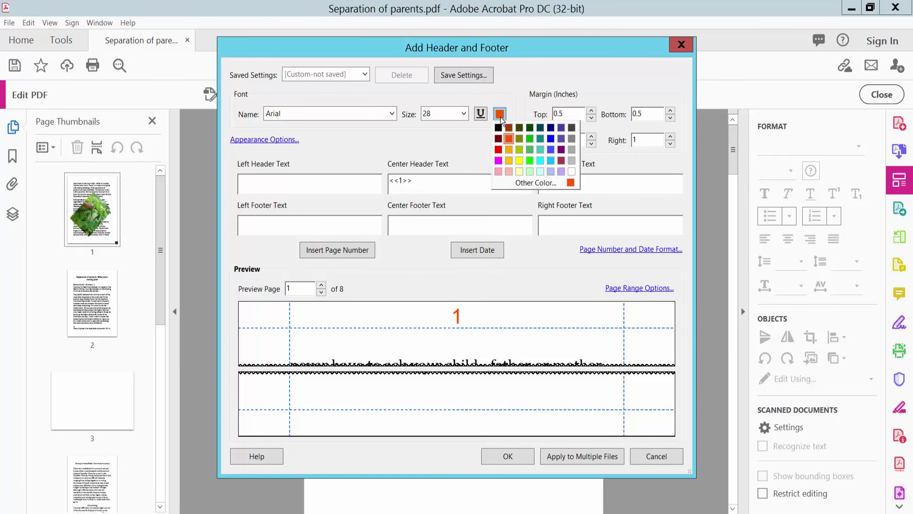
{"action": "left_click", "coordinate": [498, 128]}
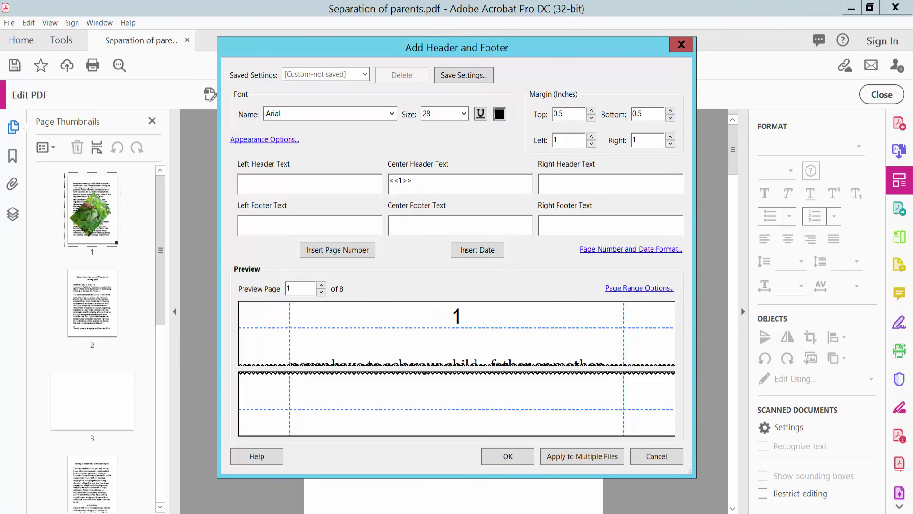
{"action": "left_click", "coordinate": [508, 457]}
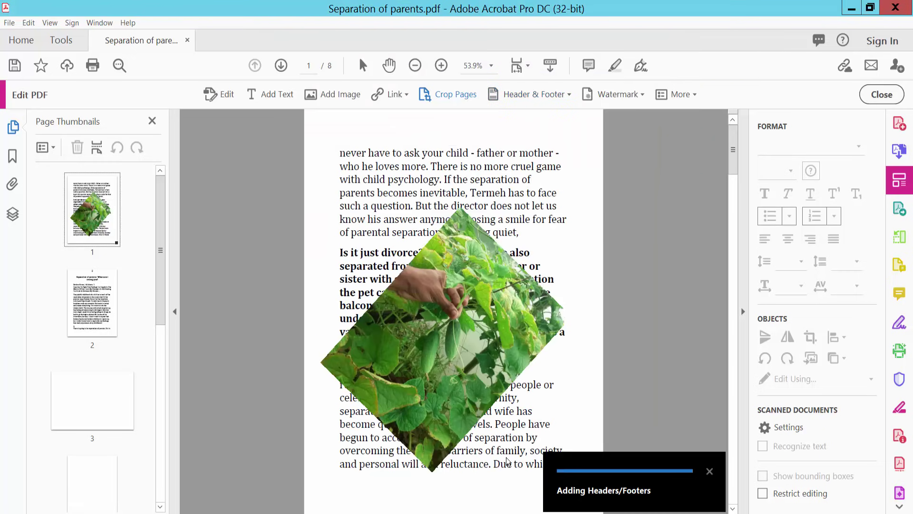
Step: Check the centered page numbers in the headers of pages 1 to 4
{"action": "scroll", "coordinate": [505, 430], "scroll_direction": "down", "scroll_amount": 5}
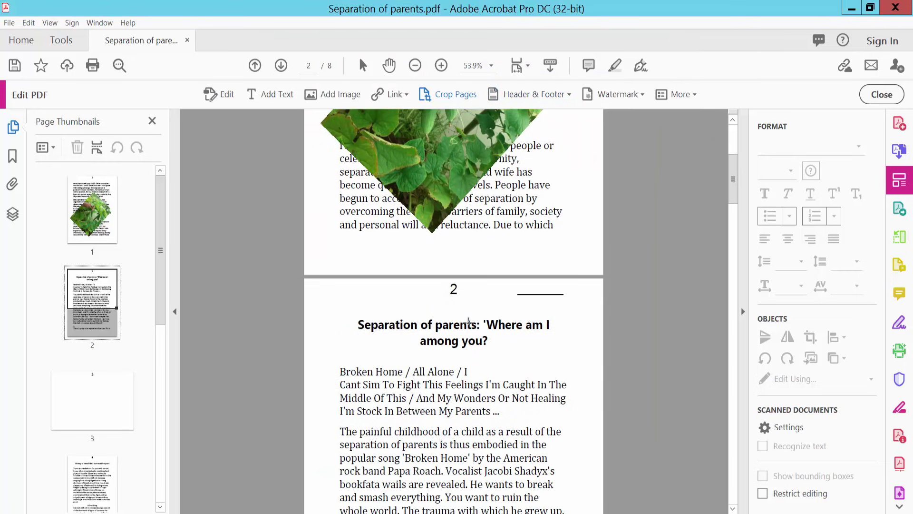
{"action": "scroll", "coordinate": [480, 298], "scroll_direction": "up", "scroll_amount": 5}
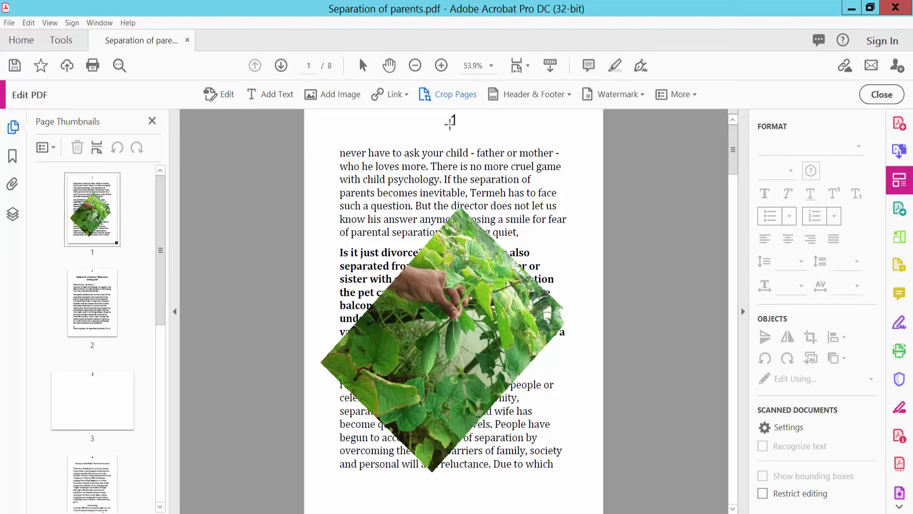
{"action": "scroll", "coordinate": [480, 297], "scroll_direction": "down", "scroll_amount": 10}
{"action": "scroll", "coordinate": [470, 306], "scroll_direction": "down", "scroll_amount": 4}
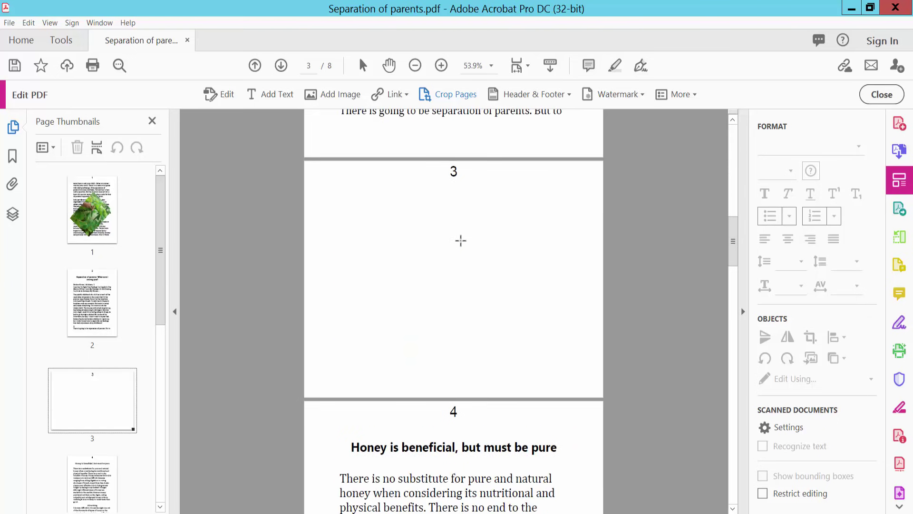
{"action": "scroll", "coordinate": [457, 285], "scroll_direction": "up", "scroll_amount": 6}
{"action": "scroll", "coordinate": [456, 288], "scroll_direction": "up", "scroll_amount": 2}
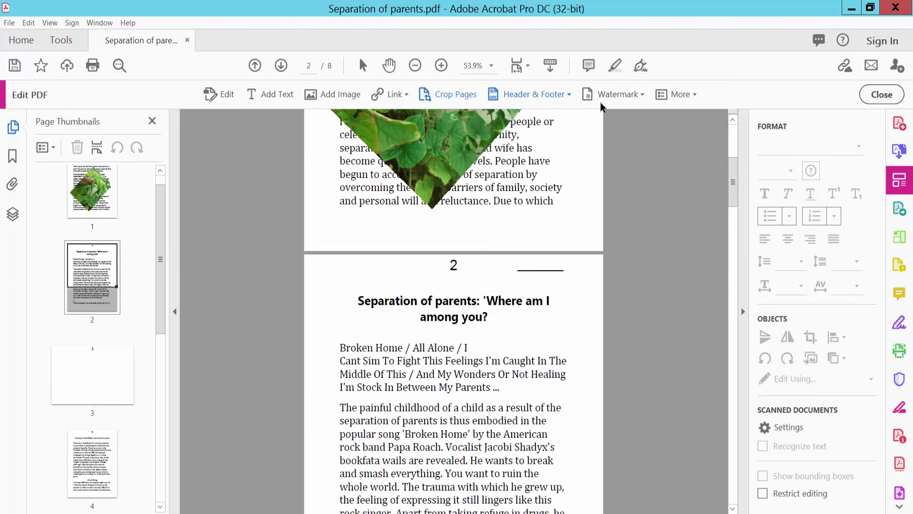
Step: Try to remove and update a watermark in the document
{"action": "left_click", "coordinate": [631, 94]}
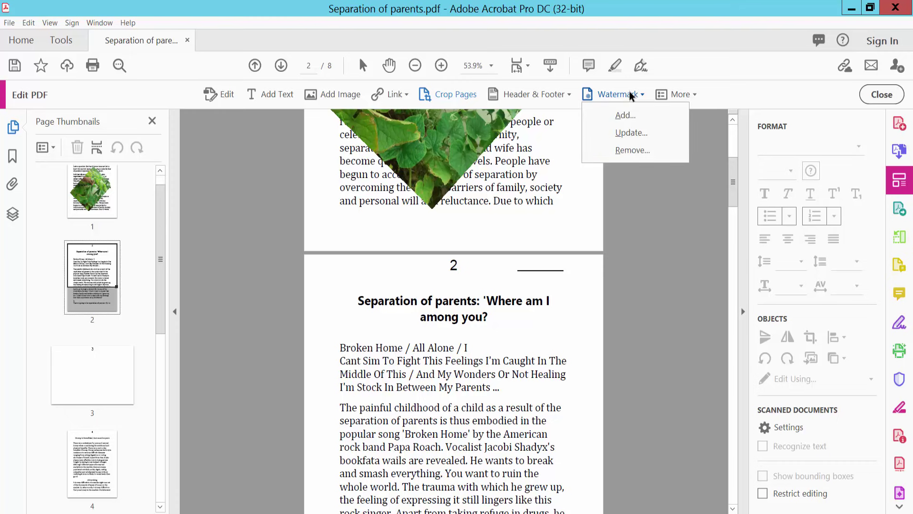
{"action": "left_click", "coordinate": [623, 150]}
{"action": "left_click", "coordinate": [582, 294]}
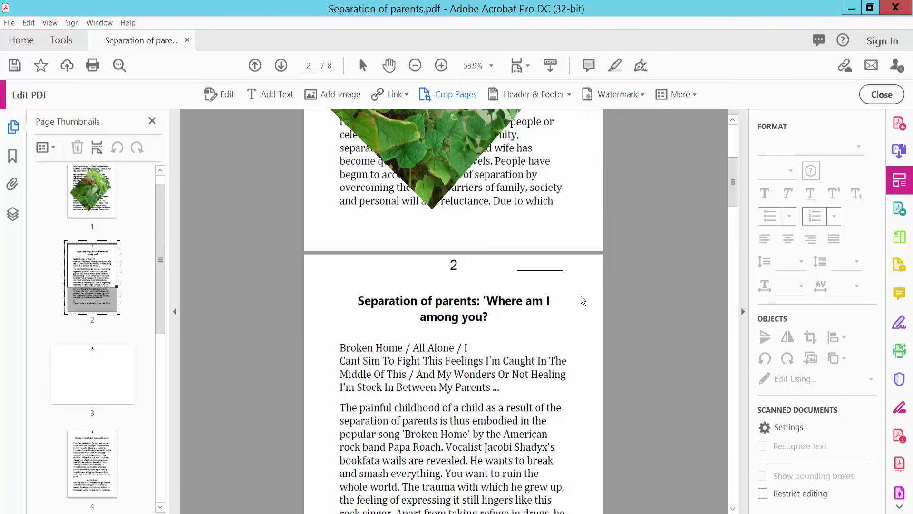
{"action": "scroll", "coordinate": [521, 230], "scroll_direction": "up", "scroll_amount": 2}
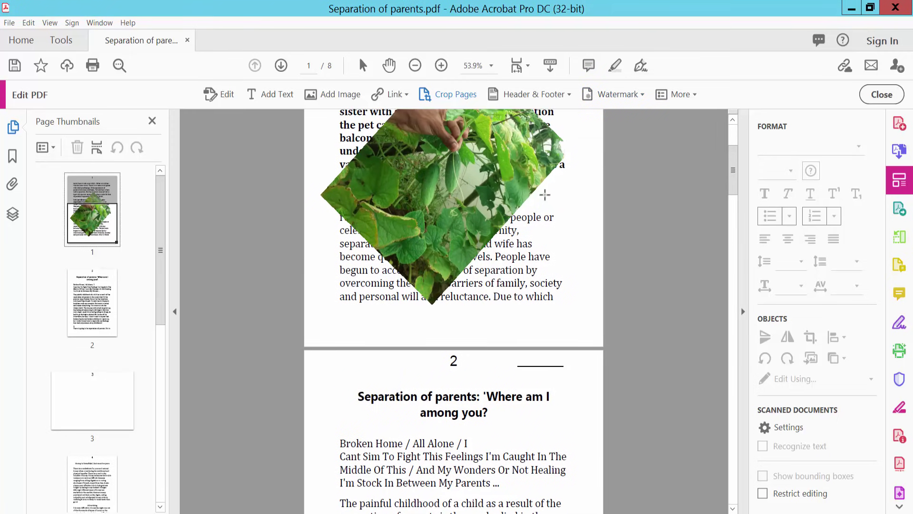
{"action": "left_click", "coordinate": [633, 99]}
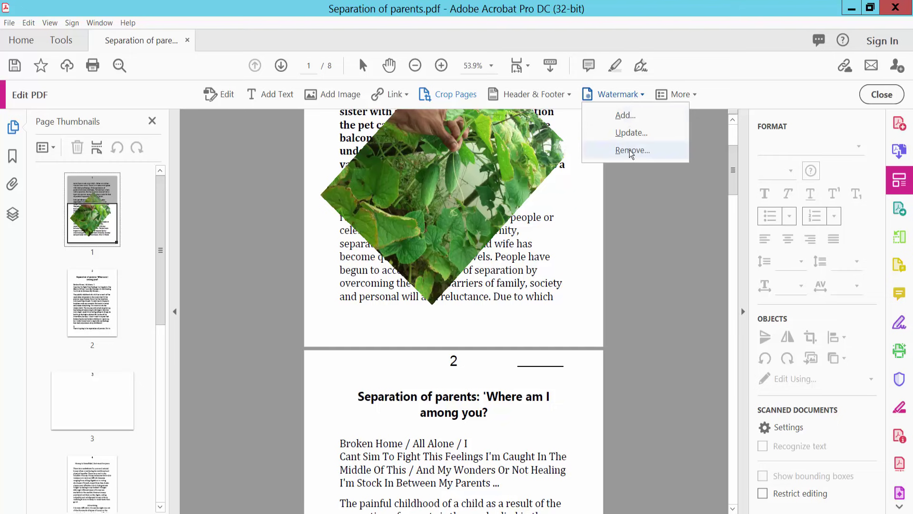
{"action": "left_click", "coordinate": [631, 134]}
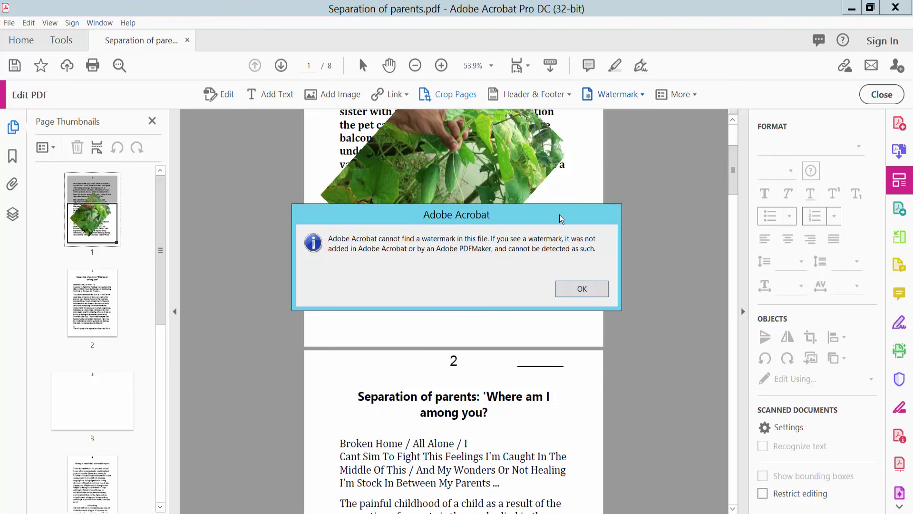
{"action": "left_click", "coordinate": [580, 288]}
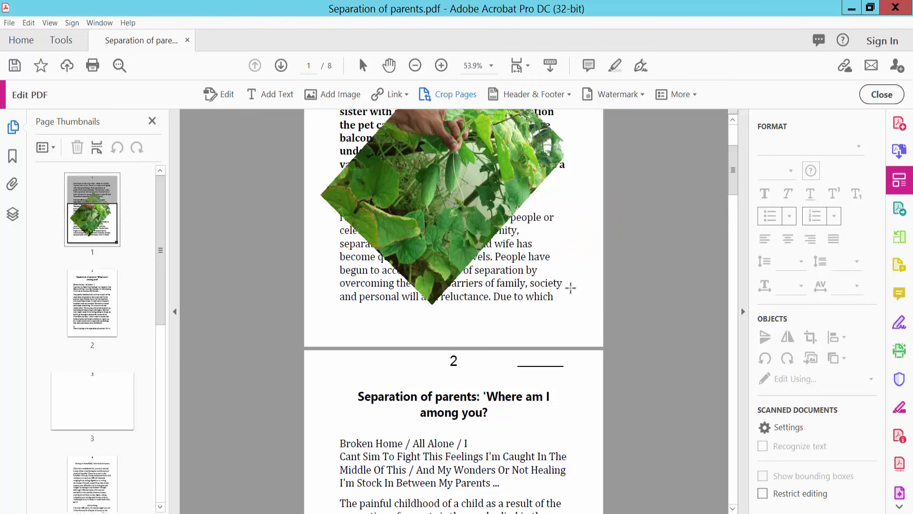
{"action": "left_click", "coordinate": [632, 94]}
{"action": "left_click", "coordinate": [629, 115]}
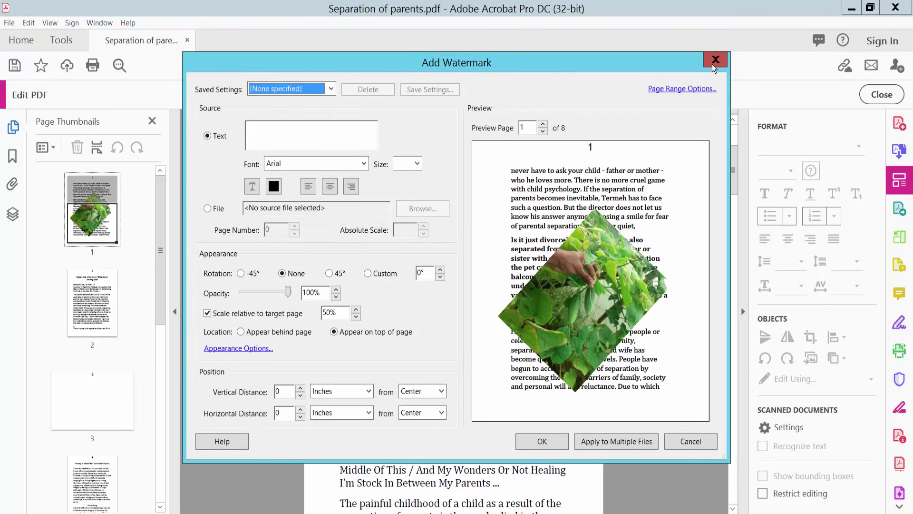
{"action": "left_click", "coordinate": [715, 60]}
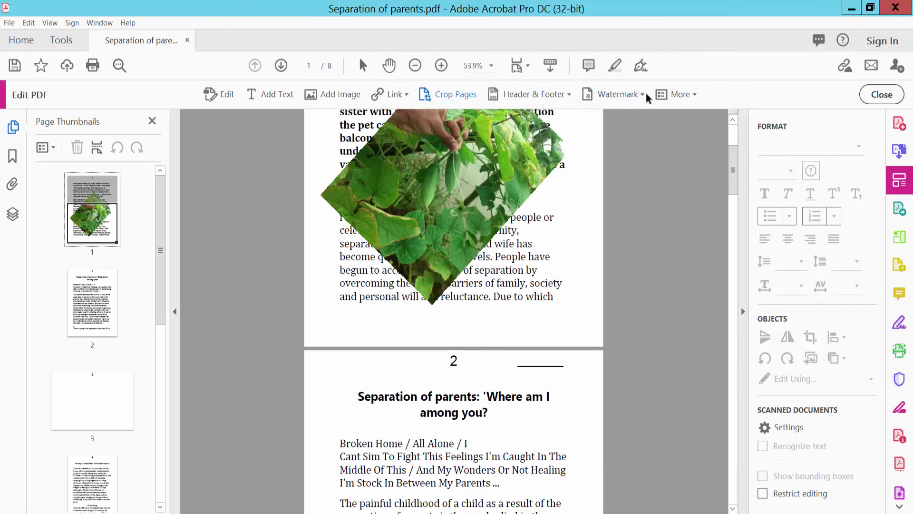
Step: Permanently remove all headers and footers from the document
{"action": "left_click", "coordinate": [547, 94]}
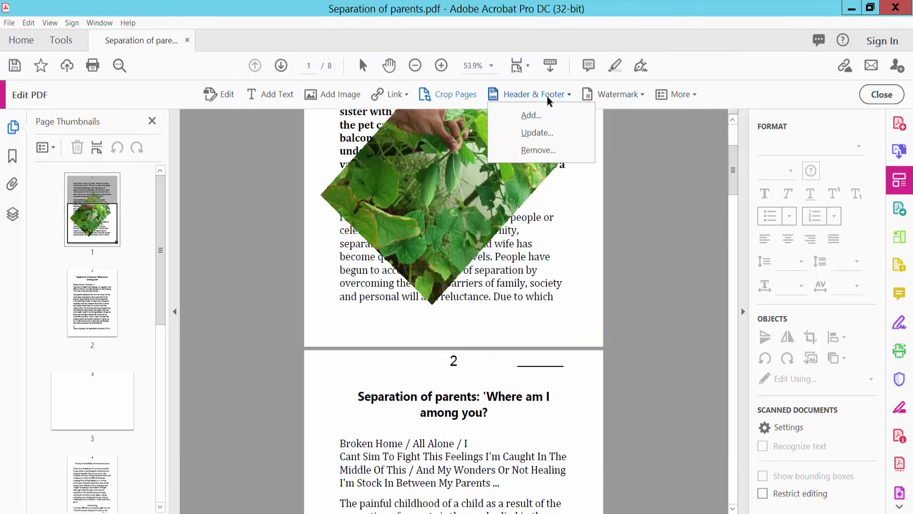
{"action": "left_click", "coordinate": [538, 150]}
{"action": "left_click", "coordinate": [522, 288]}
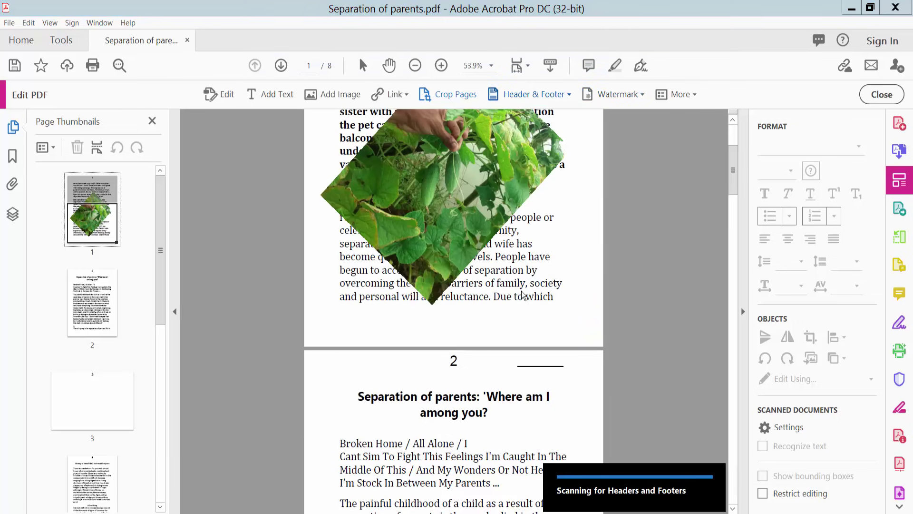
Step: Start a new header and footer and insert the date in the right header
{"action": "left_click", "coordinate": [549, 103]}
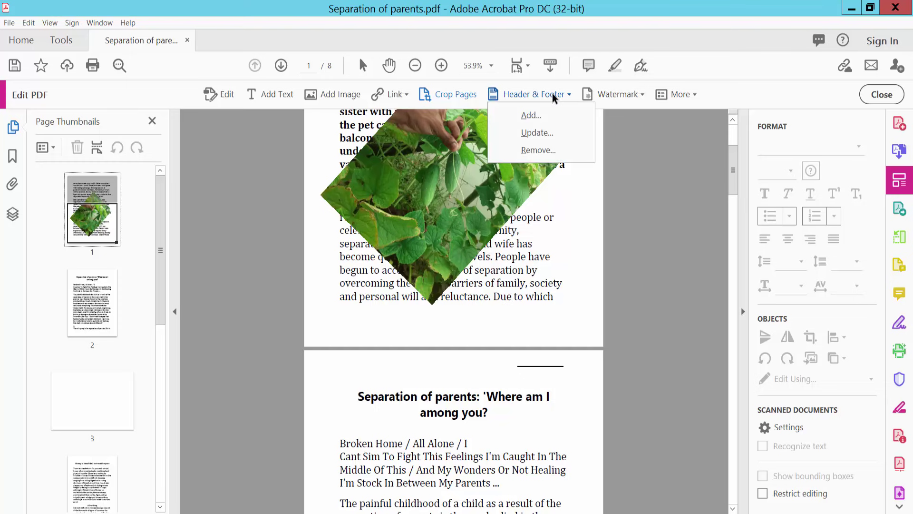
{"action": "left_click", "coordinate": [541, 116]}
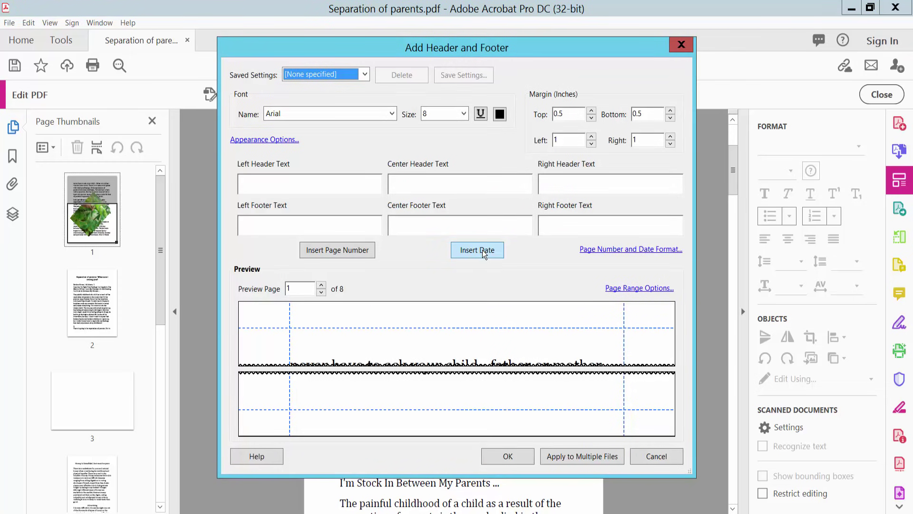
{"action": "left_click", "coordinate": [583, 183]}
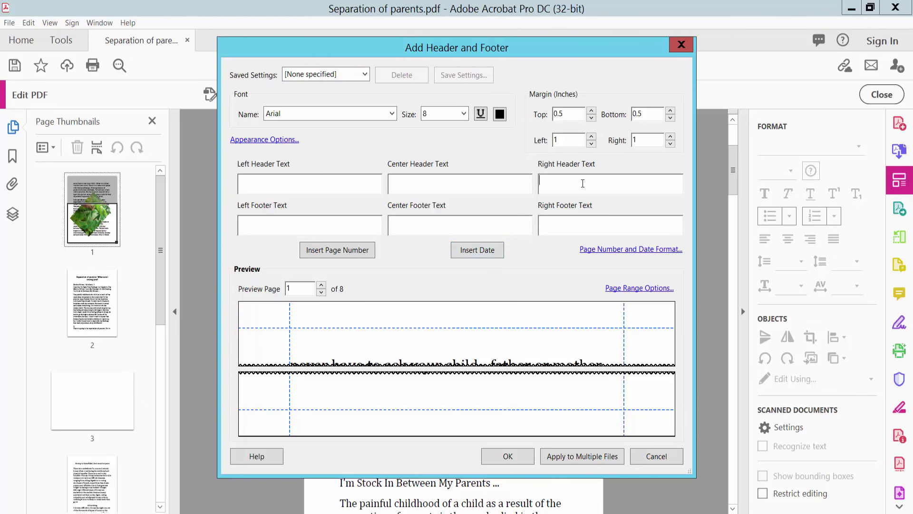
{"action": "left_click", "coordinate": [480, 251]}
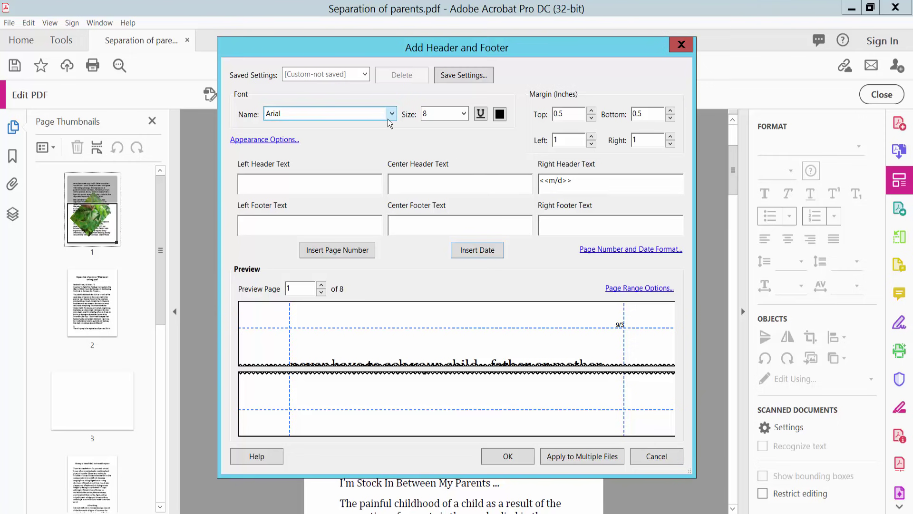
Step: Format the right header date in brown with font size 20
{"action": "left_click", "coordinate": [478, 113]}
{"action": "left_click", "coordinate": [499, 114]}
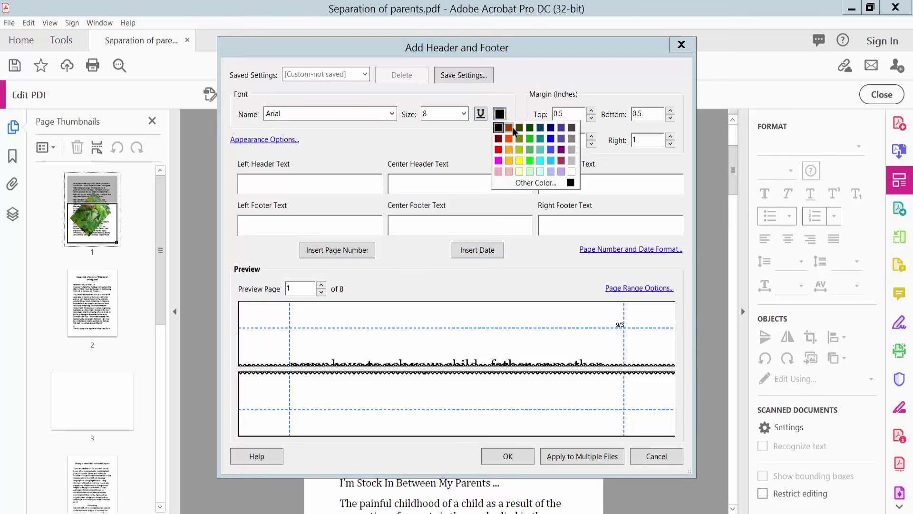
{"action": "left_click", "coordinate": [512, 127]}
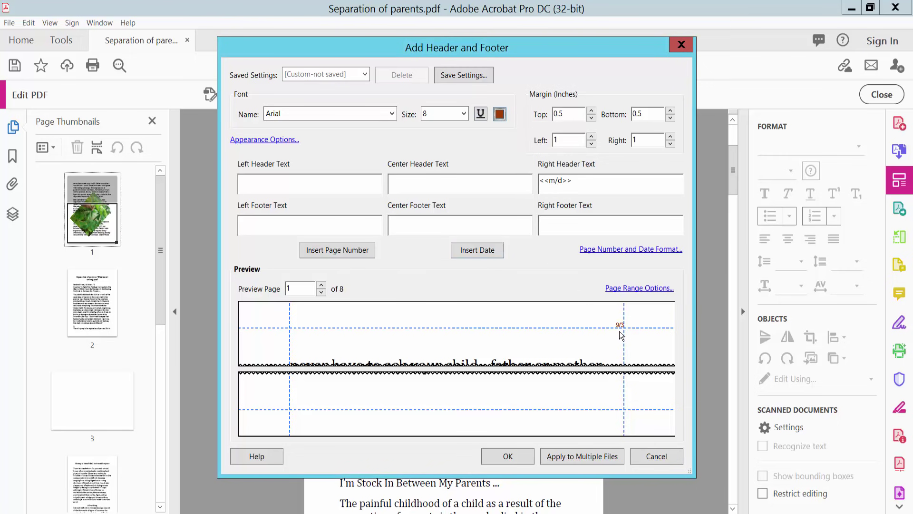
{"action": "left_click", "coordinate": [462, 117]}
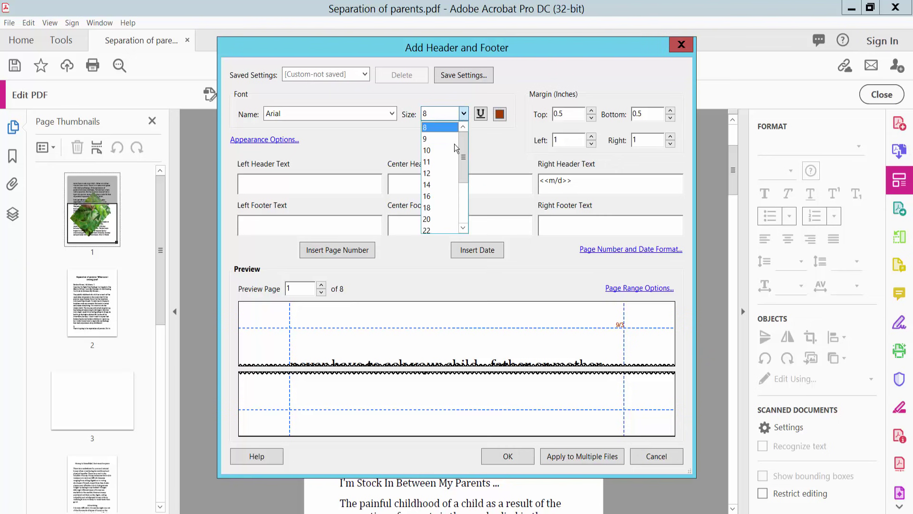
{"action": "left_click", "coordinate": [432, 220]}
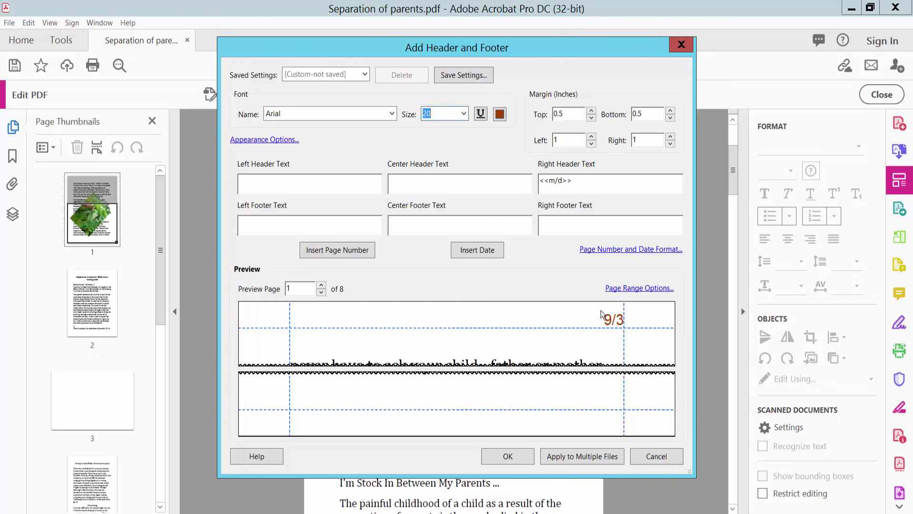
Step: Set the date format for headers and footers to dd/mm/yyyy
{"action": "left_click", "coordinate": [627, 252]}
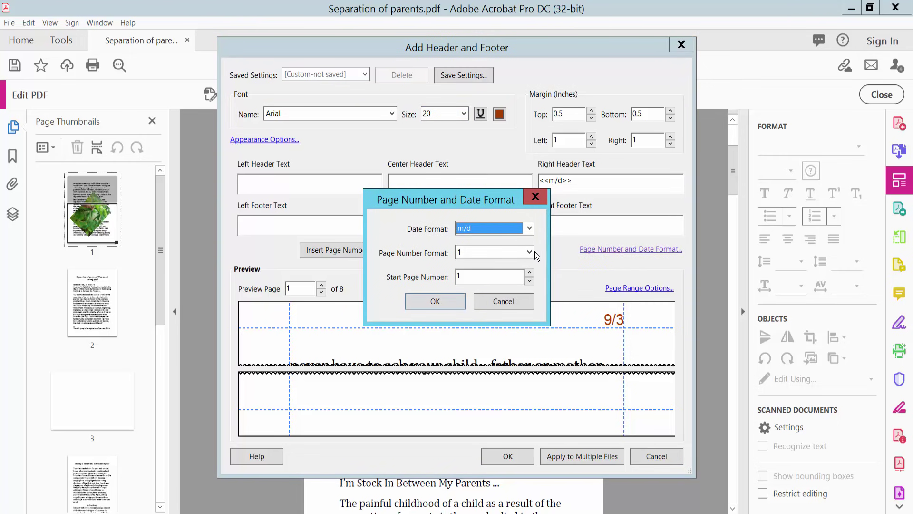
{"action": "left_click", "coordinate": [529, 229]}
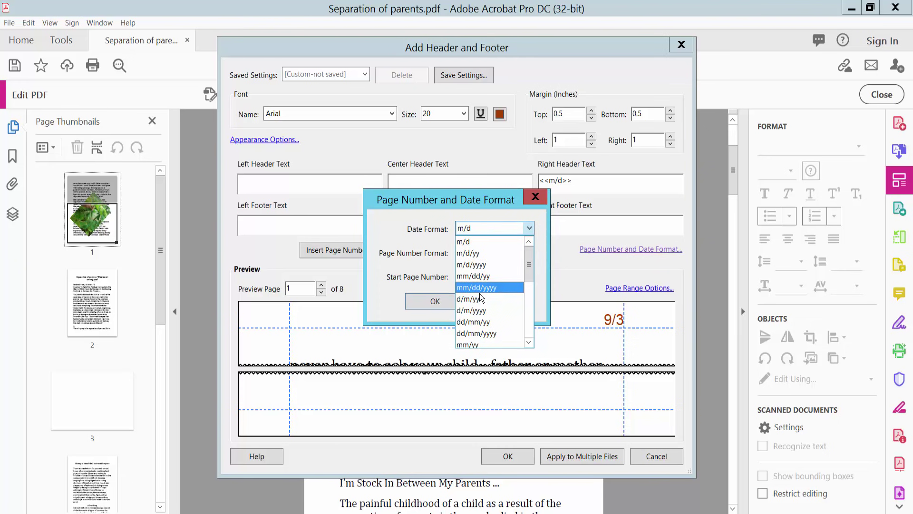
{"action": "left_click", "coordinate": [480, 333]}
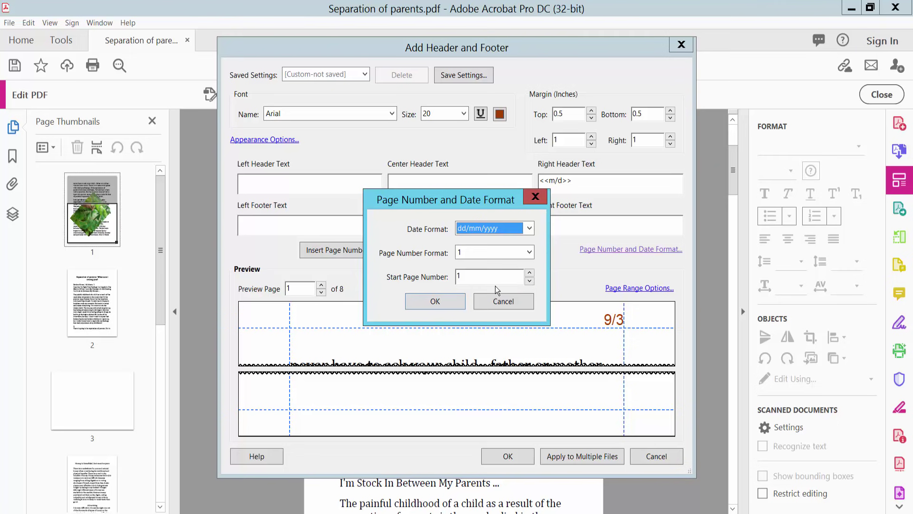
{"action": "left_click", "coordinate": [443, 302]}
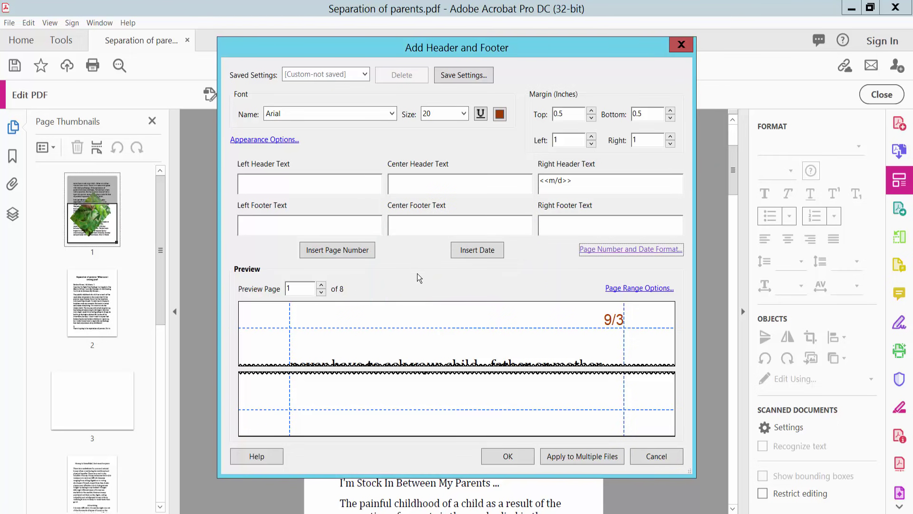
{"action": "left_click", "coordinate": [333, 249]}
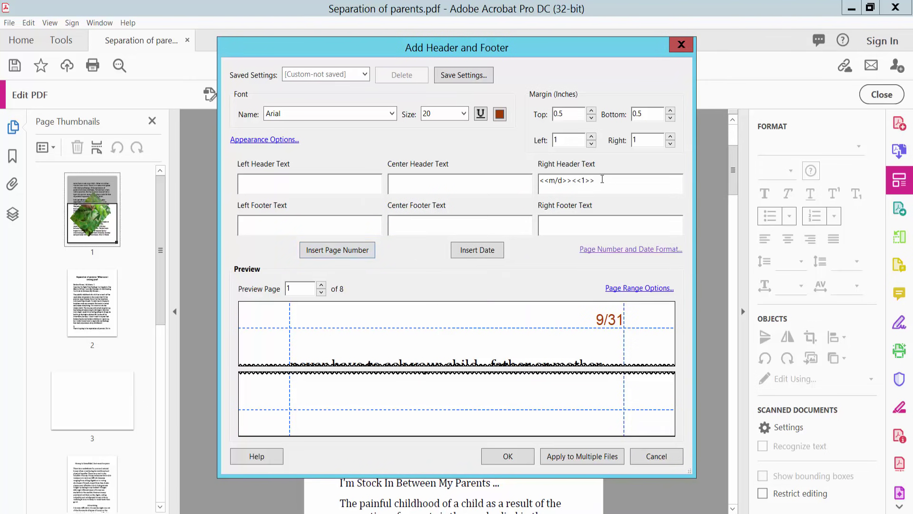
{"action": "key", "text": "BackSpace"}
{"action": "key", "text": "BackSpace"}
{"action": "key", "text": "BackSpace"}
{"action": "key", "text": "BackSpace"}
{"action": "key", "text": "BackSpace"}
Step: Insert page numbers starting at 4 in the left header and apply the header to the document
{"action": "left_click", "coordinate": [323, 250]}
{"action": "left_click", "coordinate": [626, 251]}
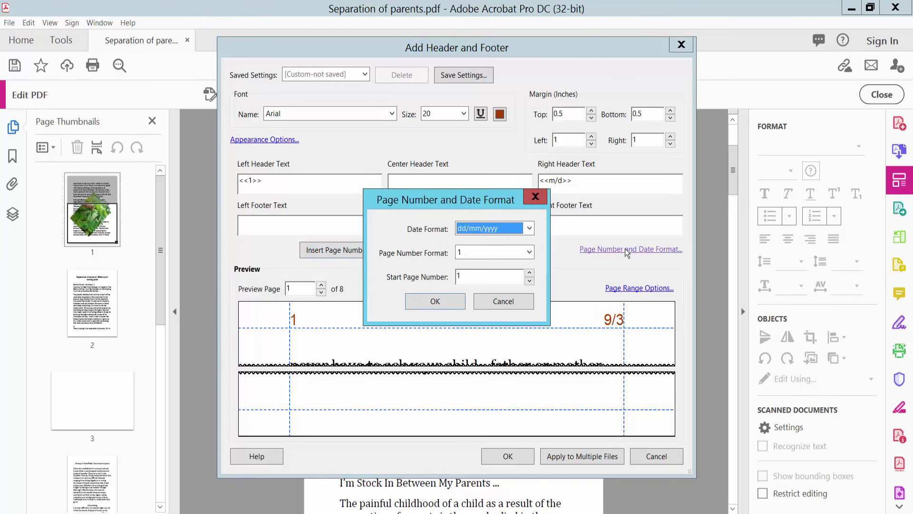
{"action": "left_click", "coordinate": [529, 273]}
{"action": "left_click", "coordinate": [529, 273]}
{"action": "left_click", "coordinate": [529, 274]}
{"action": "left_click", "coordinate": [529, 275]}
{"action": "left_click", "coordinate": [528, 252]}
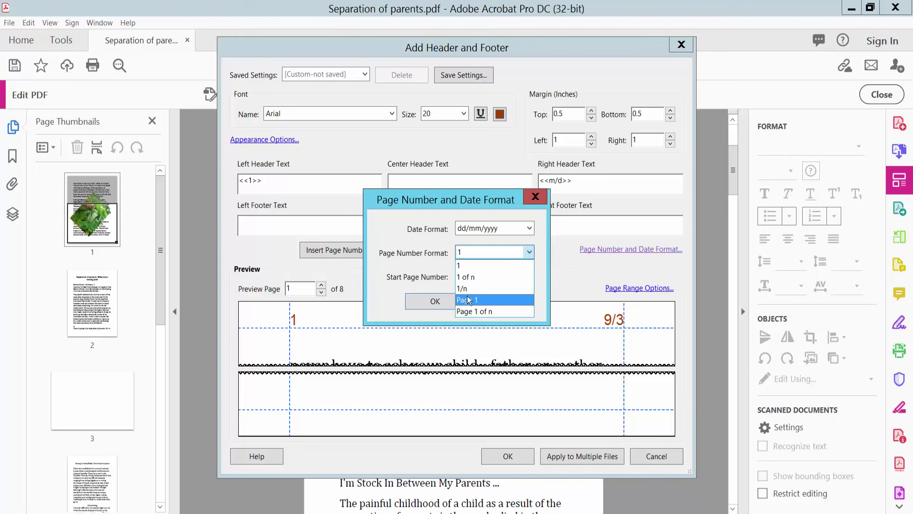
{"action": "left_click", "coordinate": [386, 299]}
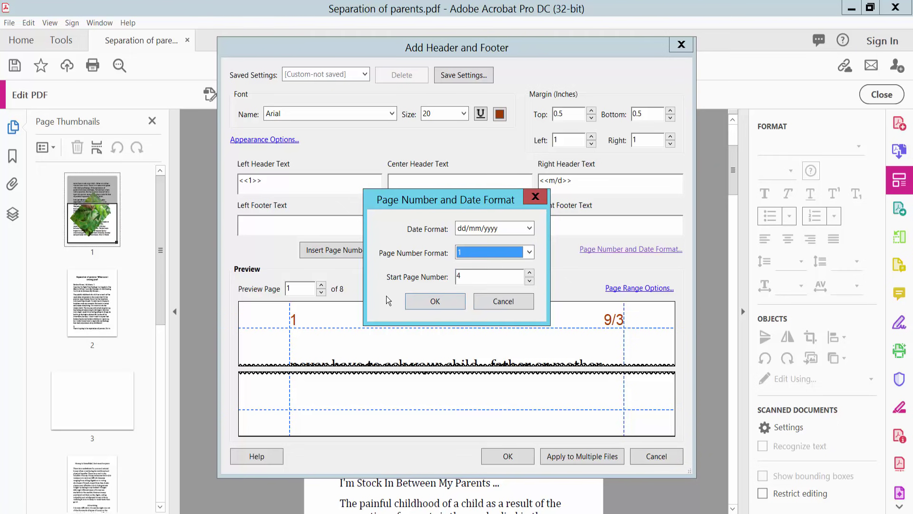
{"action": "left_click", "coordinate": [435, 303]}
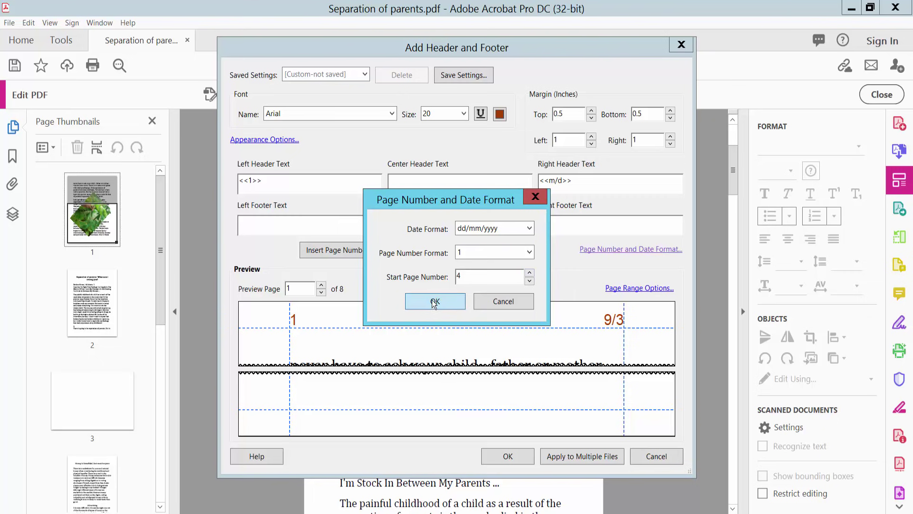
{"action": "left_click", "coordinate": [508, 456]}
Step: Review the page numbers and dates in the headers across the document's pages
{"action": "scroll", "coordinate": [452, 351], "scroll_direction": "up", "scroll_amount": 1}
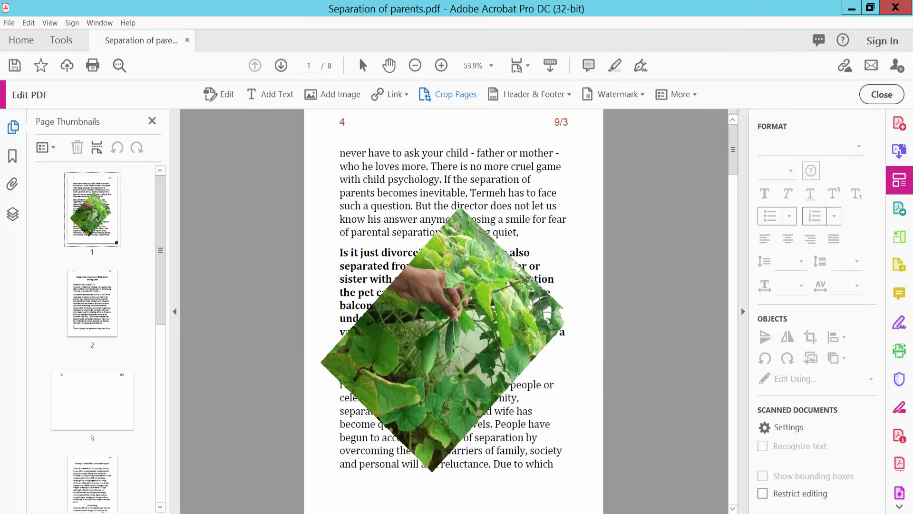
{"action": "scroll", "coordinate": [356, 369], "scroll_direction": "down", "scroll_amount": 10}
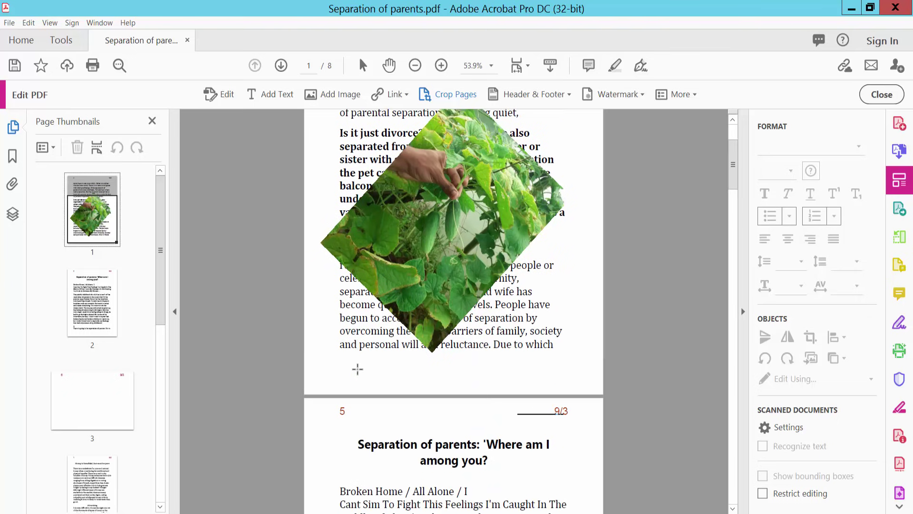
{"action": "scroll", "coordinate": [569, 227], "scroll_direction": "down", "scroll_amount": 8}
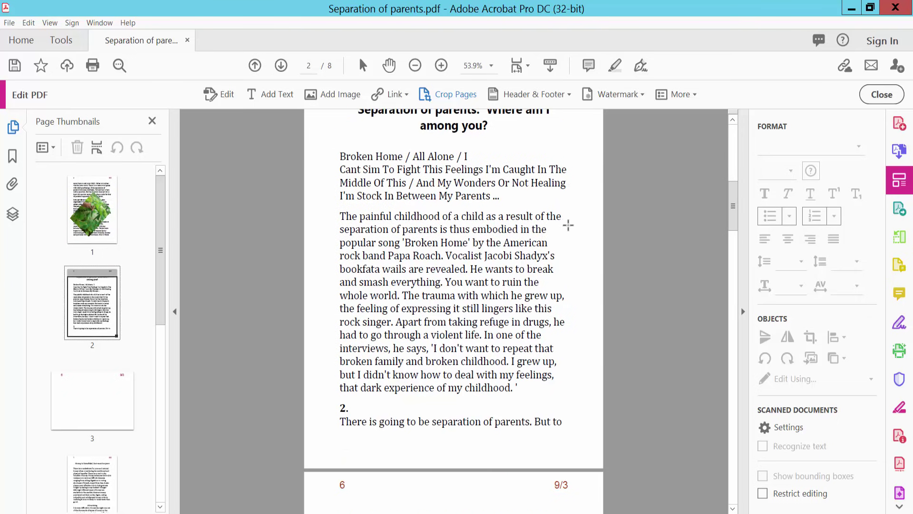
{"action": "scroll", "coordinate": [562, 260], "scroll_direction": "down", "scroll_amount": 10}
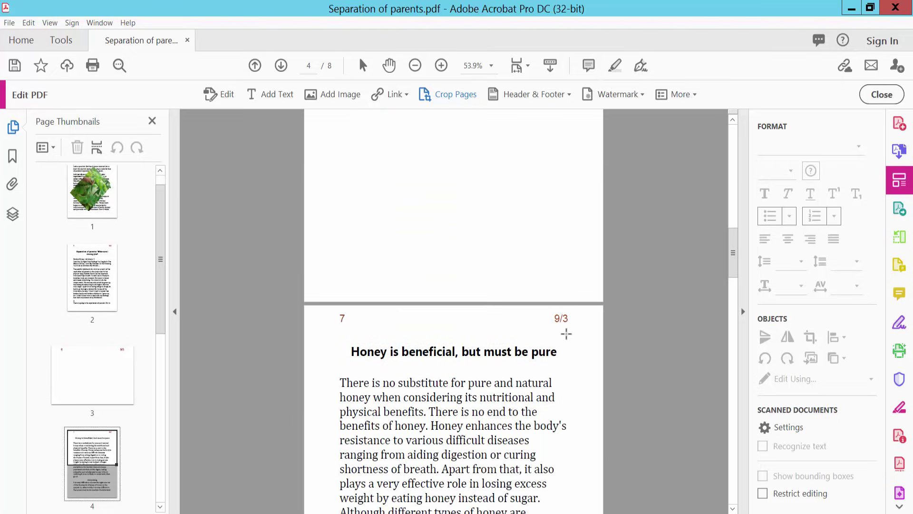
{"action": "scroll", "coordinate": [375, 433], "scroll_direction": "down", "scroll_amount": 3}
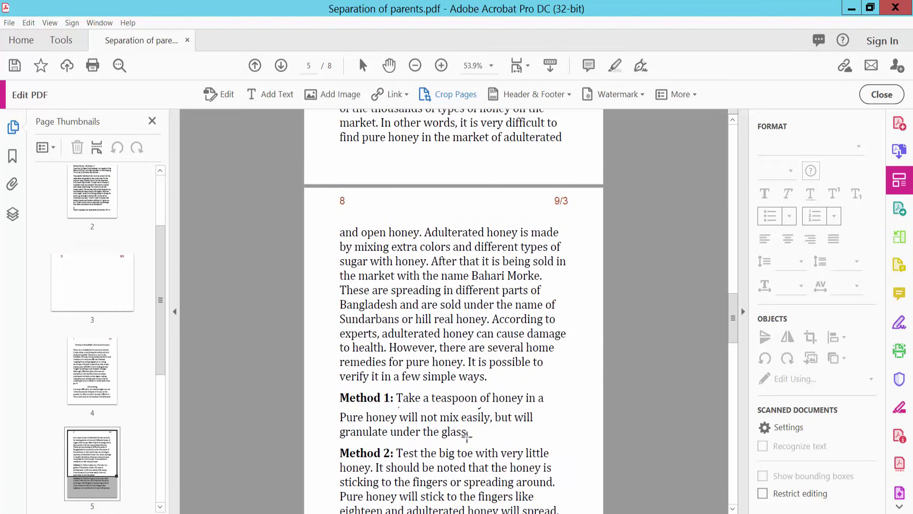
{"action": "scroll", "coordinate": [501, 405], "scroll_direction": "up", "scroll_amount": 10}
{"action": "scroll", "coordinate": [502, 406], "scroll_direction": "up", "scroll_amount": 8}
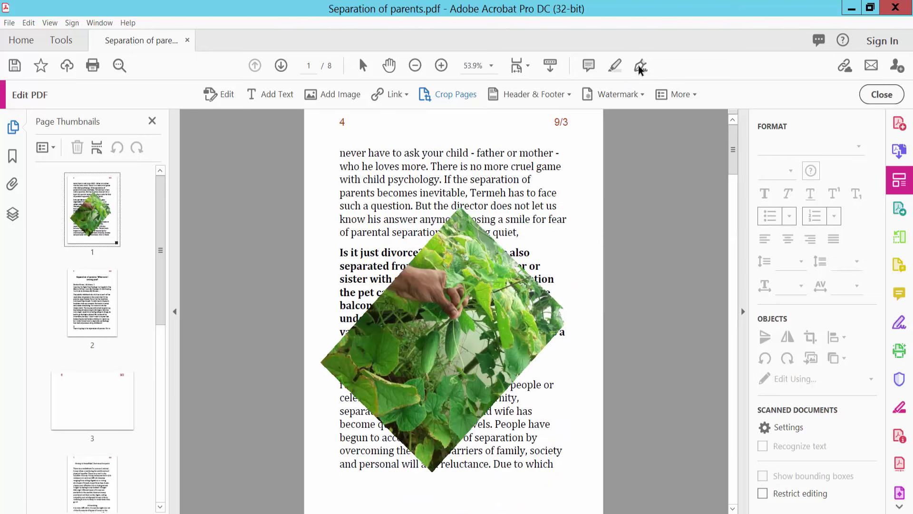
Step: Open the existing header and footer for updating
{"action": "left_click", "coordinate": [632, 96]}
{"action": "left_click", "coordinate": [538, 98]}
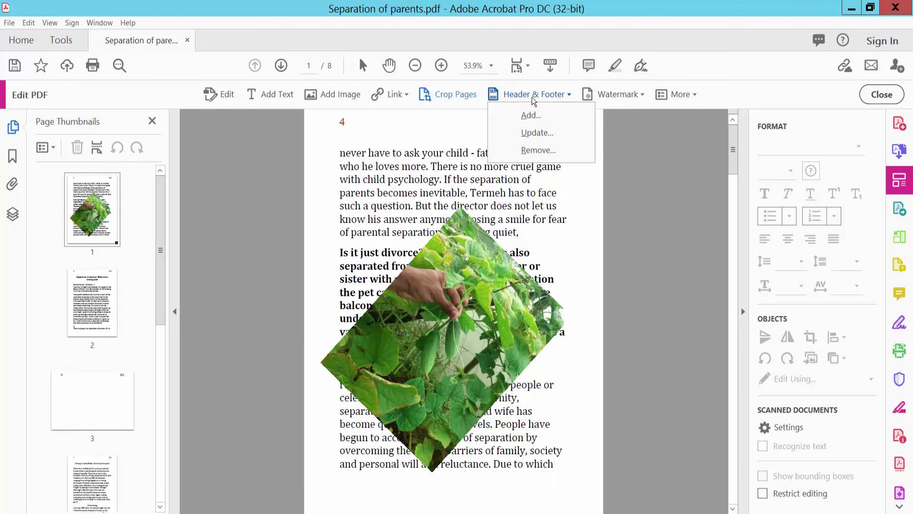
{"action": "left_click", "coordinate": [542, 133]}
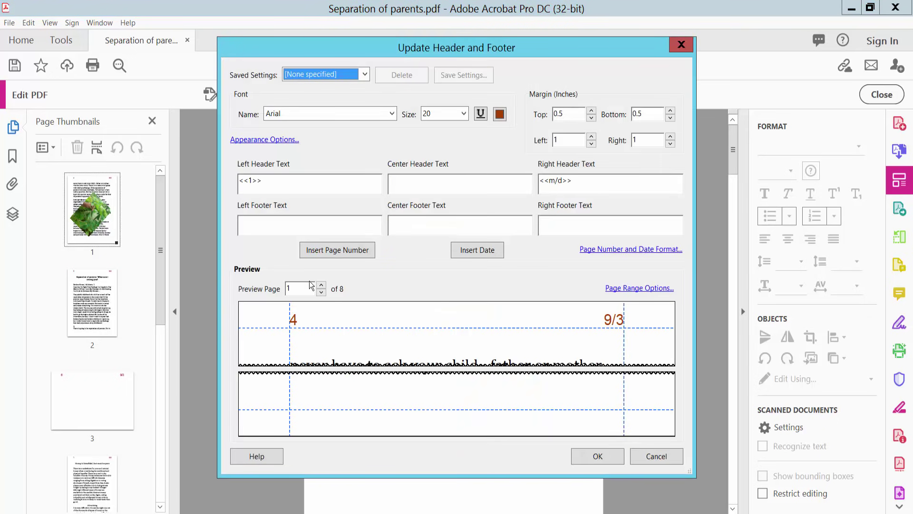
{"action": "left_click", "coordinate": [365, 252]}
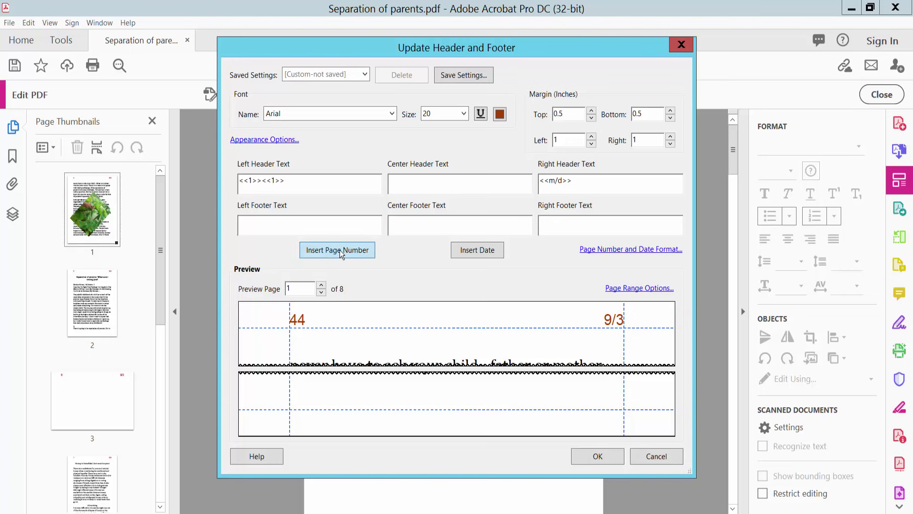
{"action": "left_click", "coordinate": [341, 253]}
{"action": "key", "text": "BackSpace"}
{"action": "key", "text": "BackSpace"}
{"action": "key", "text": "BackSpace"}
{"action": "key", "text": "BackSpace"}
{"action": "key", "text": "BackSpace"}
{"action": "key", "text": "BackSpace"}
Step: Set the start page number to 1 for the header, keeping the plain 1 number format
{"action": "left_click", "coordinate": [598, 249]}
{"action": "left_click", "coordinate": [530, 274]}
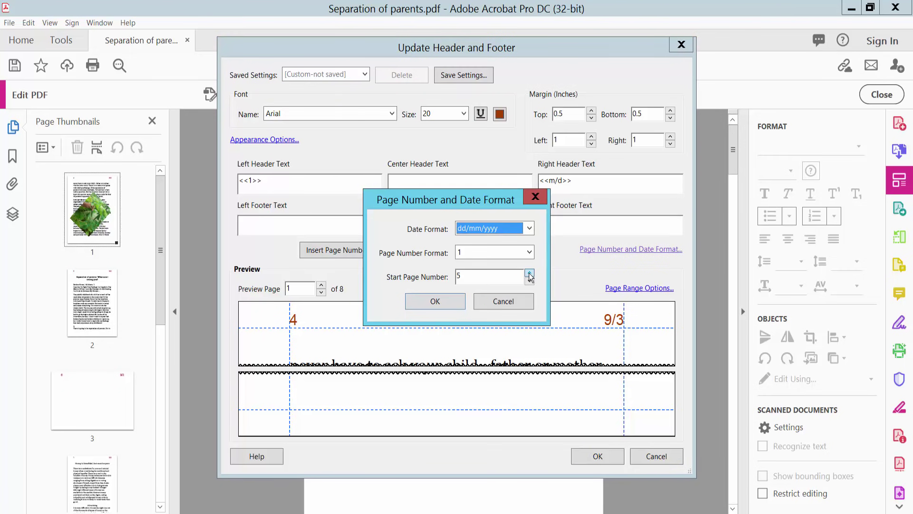
{"action": "left_click", "coordinate": [529, 281]}
{"action": "left_click", "coordinate": [443, 275]}
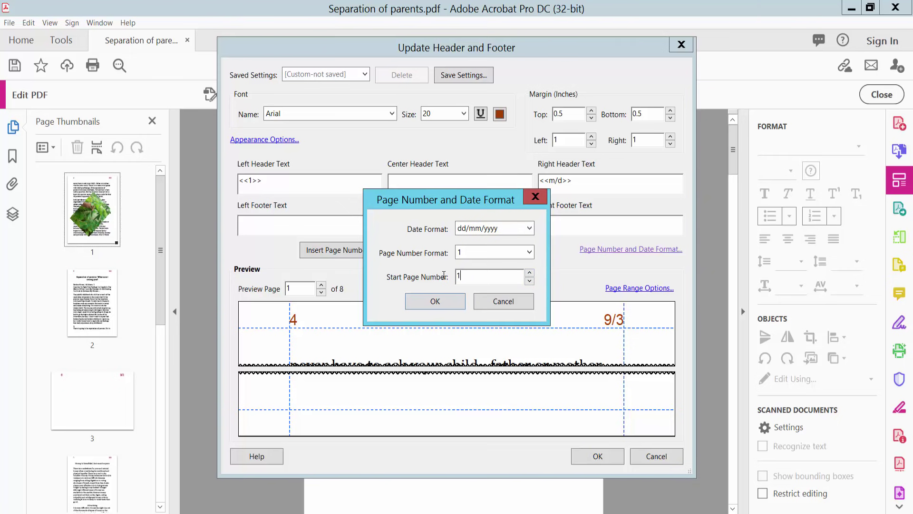
{"action": "left_click", "coordinate": [529, 253]}
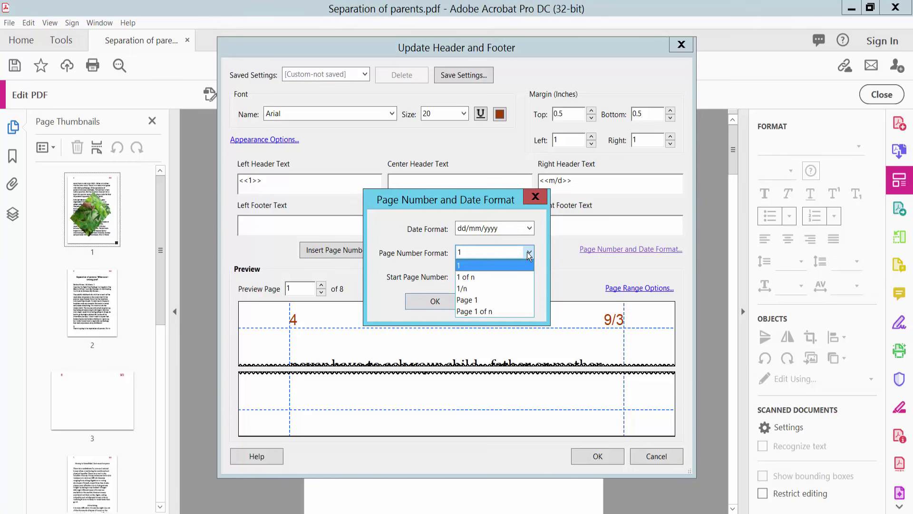
{"action": "left_click", "coordinate": [528, 253]}
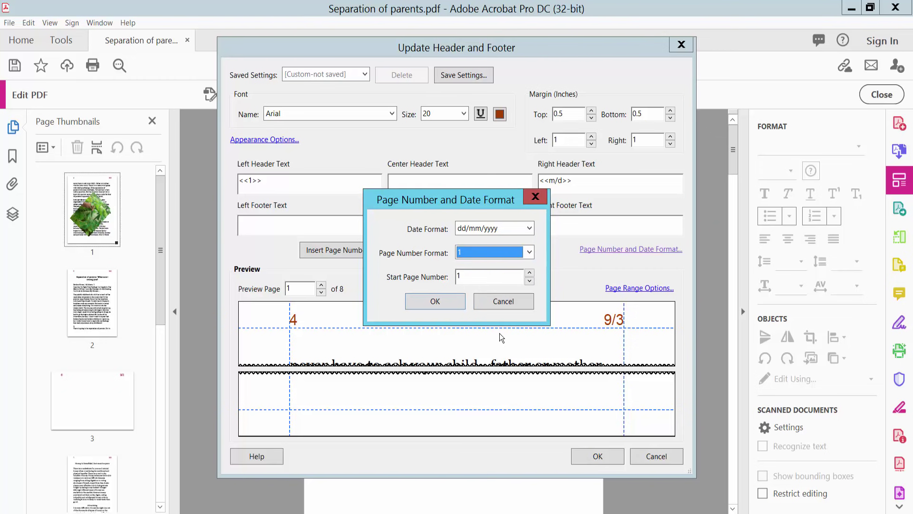
{"action": "left_click", "coordinate": [442, 305]}
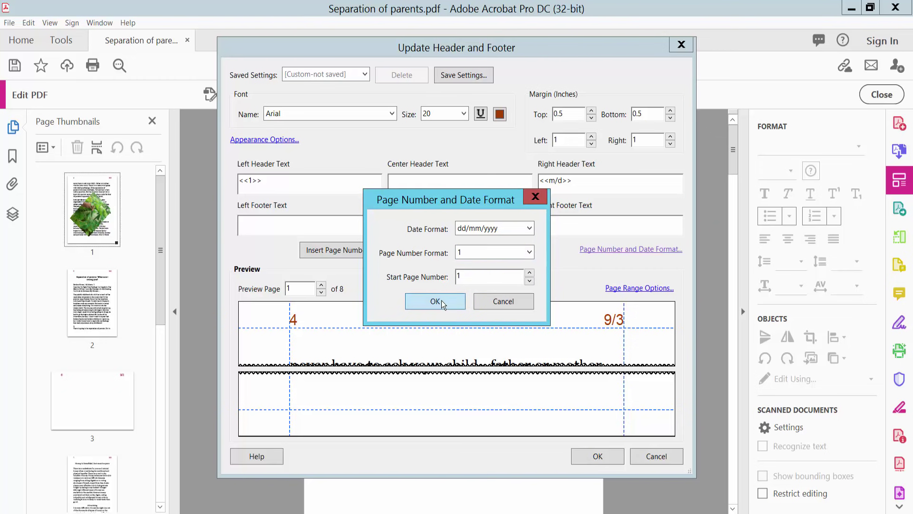
Step: Format the header text in orange Arial Bold and apply the update to the document
{"action": "left_click", "coordinate": [499, 113]}
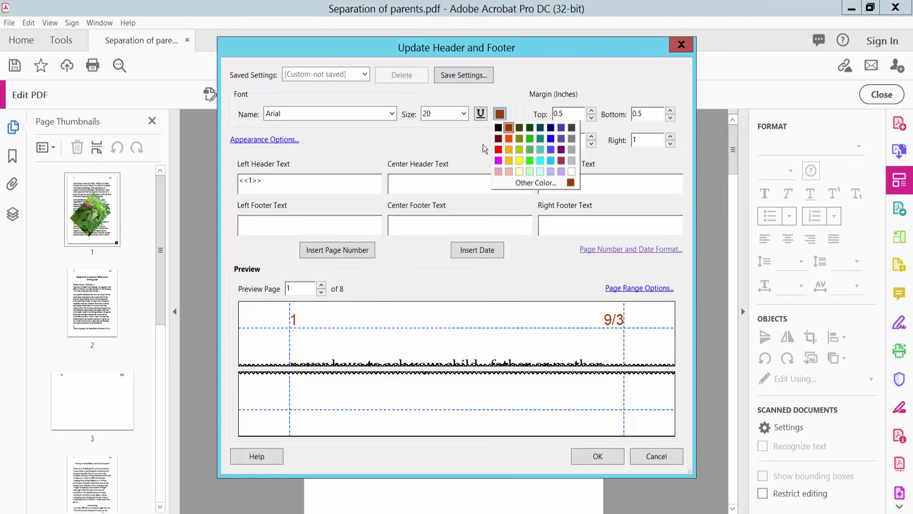
{"action": "left_click", "coordinate": [509, 138]}
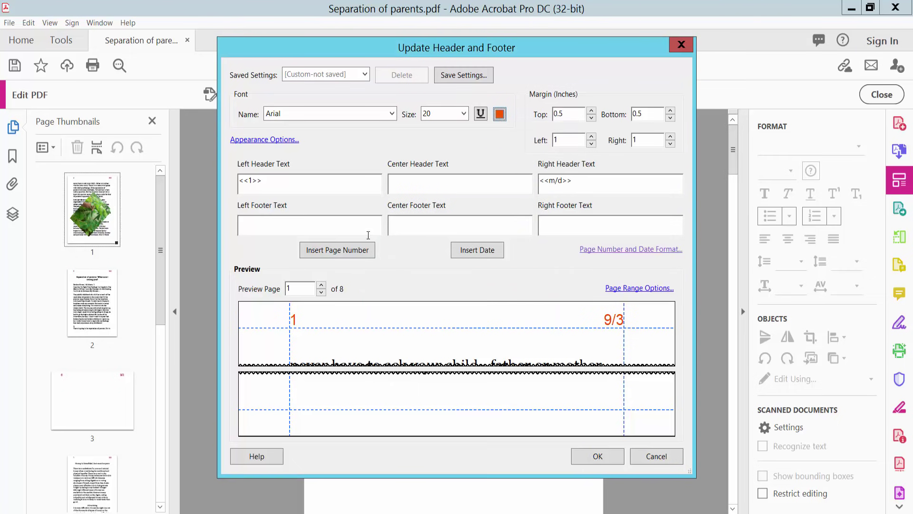
{"action": "left_click", "coordinate": [394, 111]}
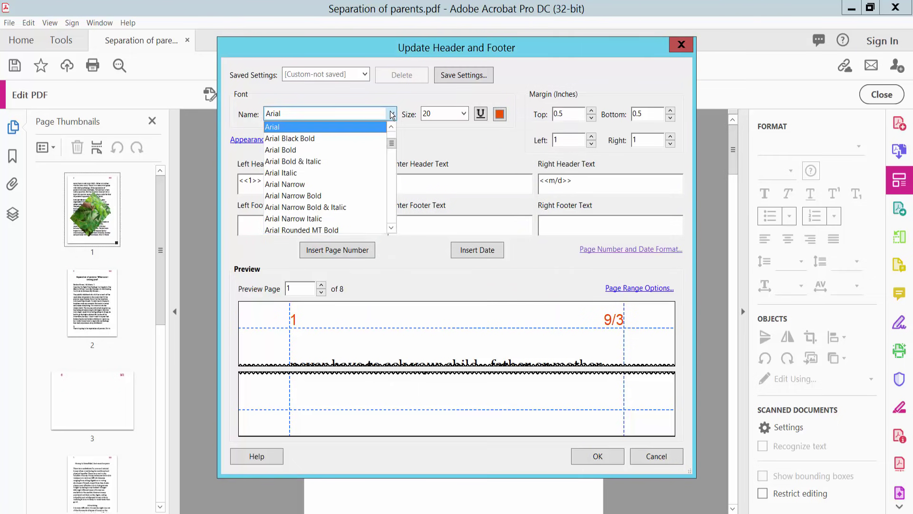
{"action": "left_click", "coordinate": [296, 149]}
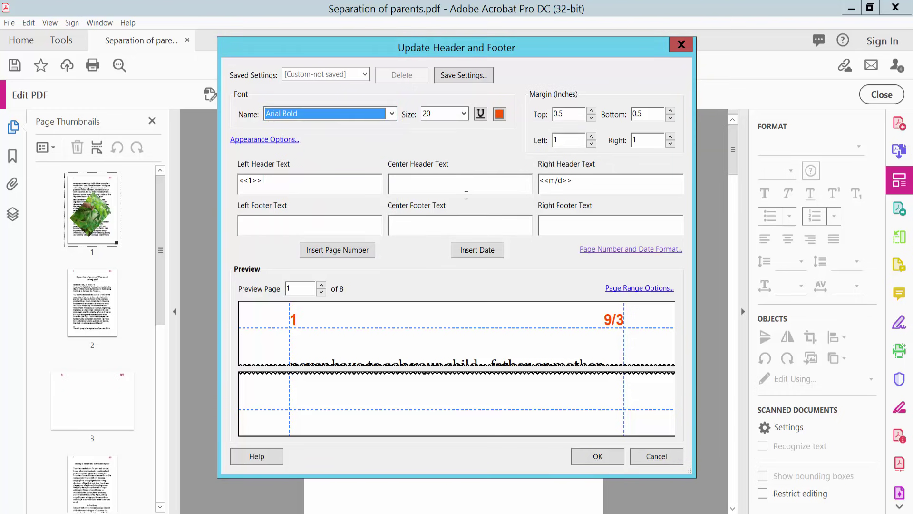
{"action": "left_click", "coordinate": [599, 455]}
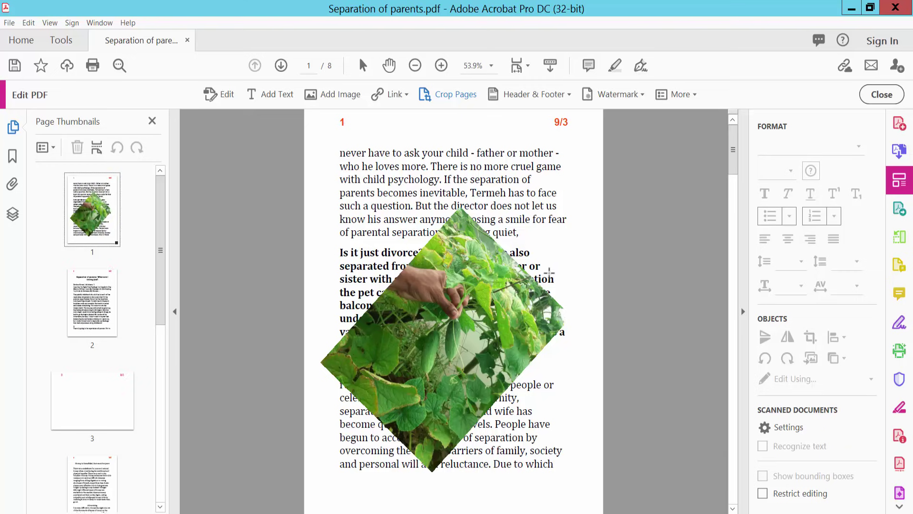
Step: Examine the updated page numbers and dates in the headers of the first two pages
{"action": "scroll", "coordinate": [544, 242], "scroll_direction": "down", "scroll_amount": 3}
{"action": "scroll", "coordinate": [494, 233], "scroll_direction": "up", "scroll_amount": 3}
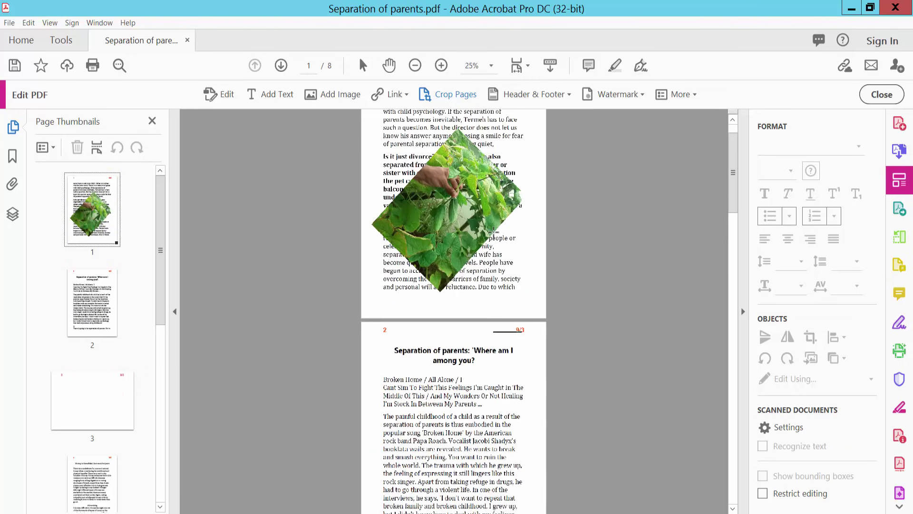
{"action": "scroll", "coordinate": [393, 166], "scroll_direction": "down", "scroll_amount": 2}
{"action": "scroll", "coordinate": [387, 310], "scroll_direction": "down", "scroll_amount": 2}
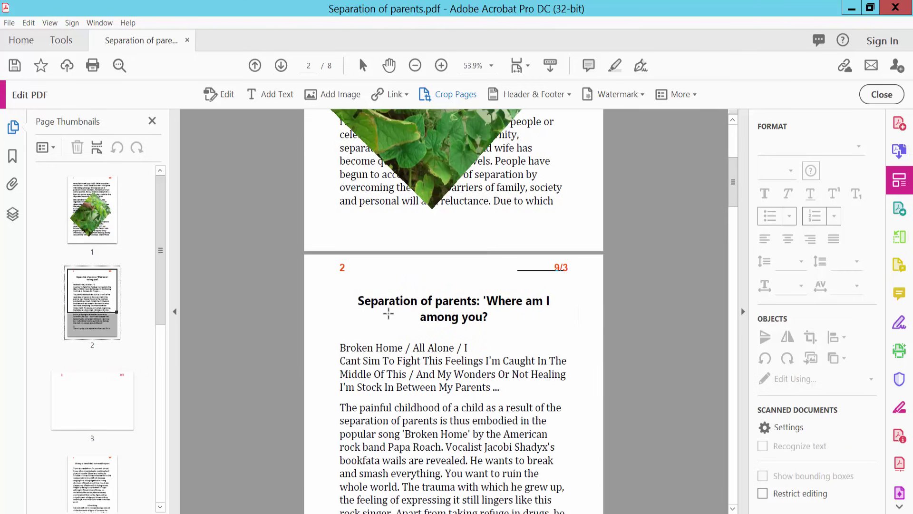
{"action": "scroll", "coordinate": [523, 234], "scroll_direction": "down", "scroll_amount": 2}
{"action": "scroll", "coordinate": [534, 244], "scroll_direction": "up", "scroll_amount": 2}
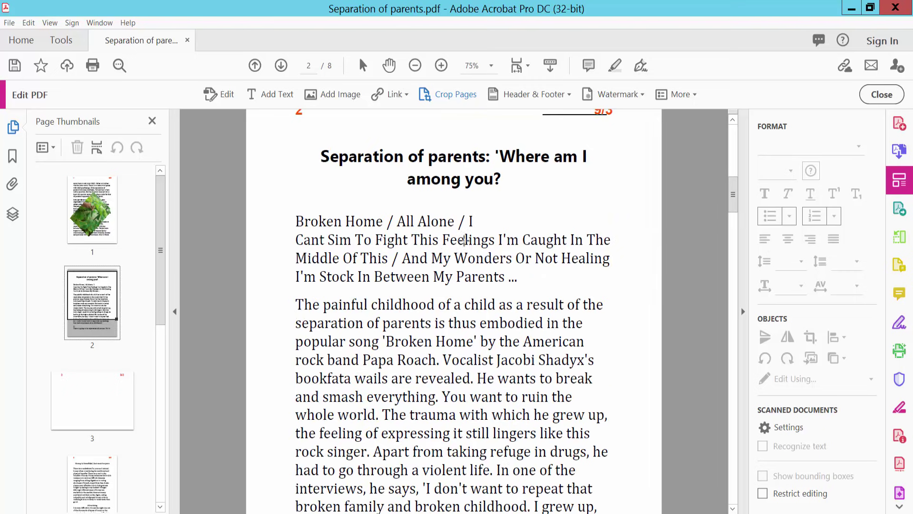
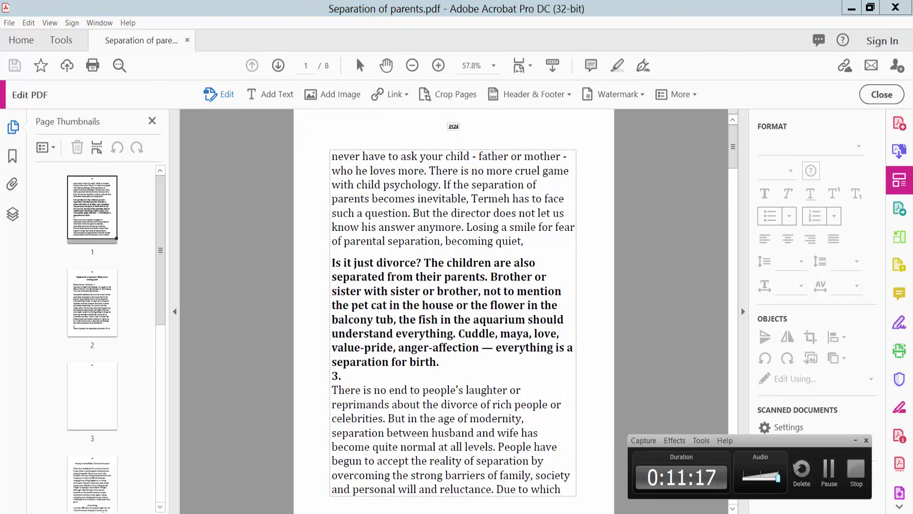
Step: Start adding a text watermark to the PDF and enter "watermark" as its text
{"action": "left_click", "coordinate": [855, 440]}
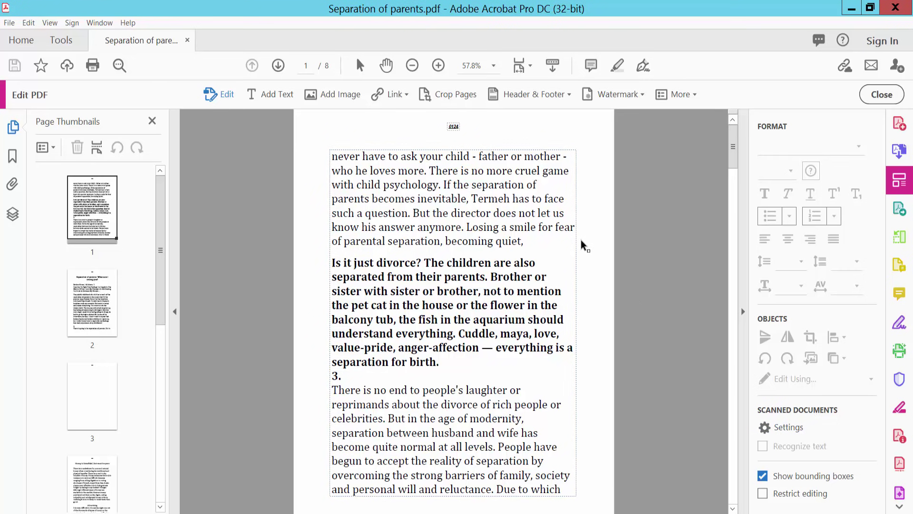
{"action": "left_click", "coordinate": [616, 98]}
{"action": "left_click", "coordinate": [626, 116]}
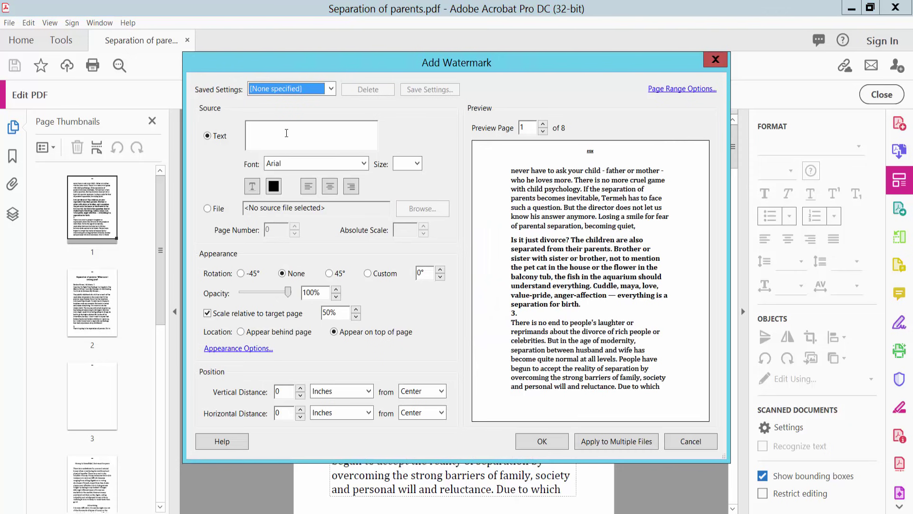
{"action": "left_click", "coordinate": [310, 140]}
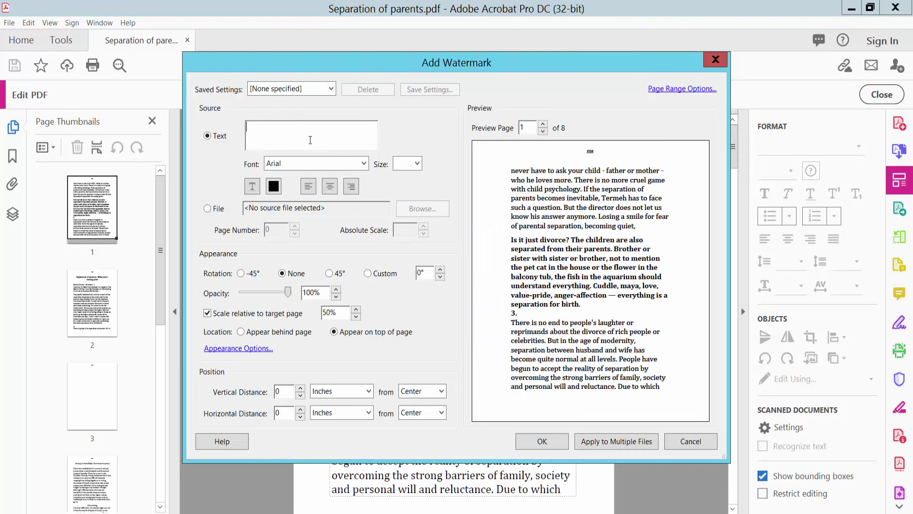
{"action": "type", "text": "wa"}
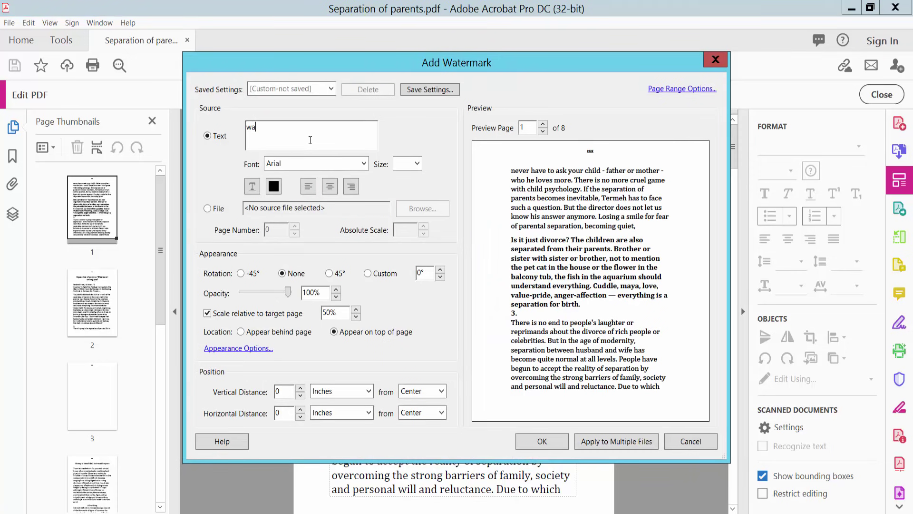
{"action": "type", "text": "t"}
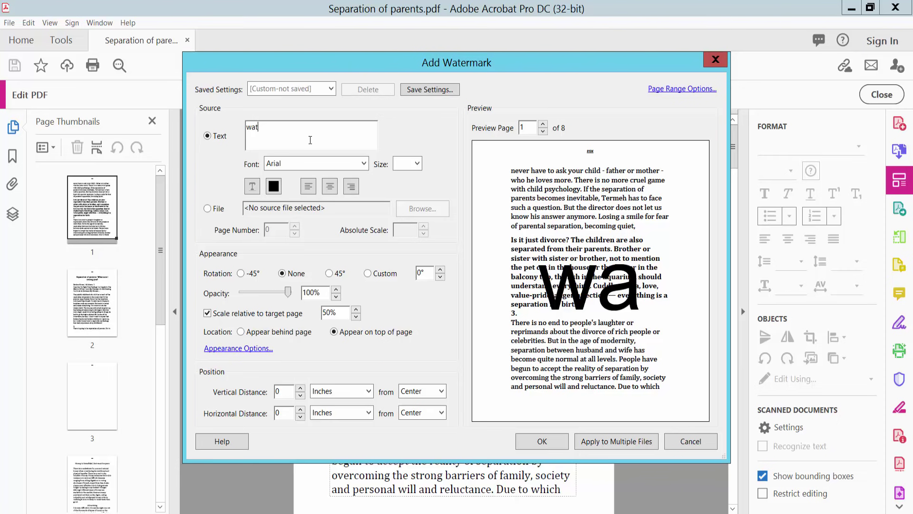
{"action": "type", "text": "erma"}
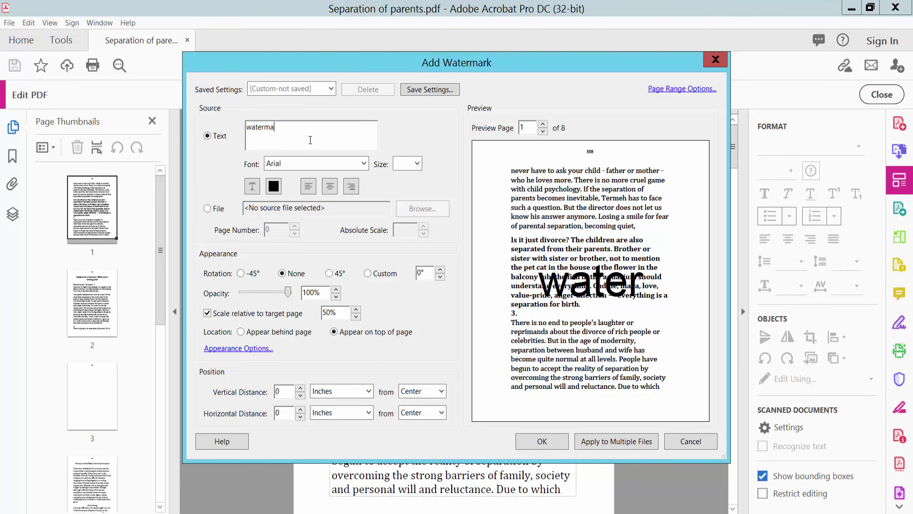
{"action": "type", "text": "rk"}
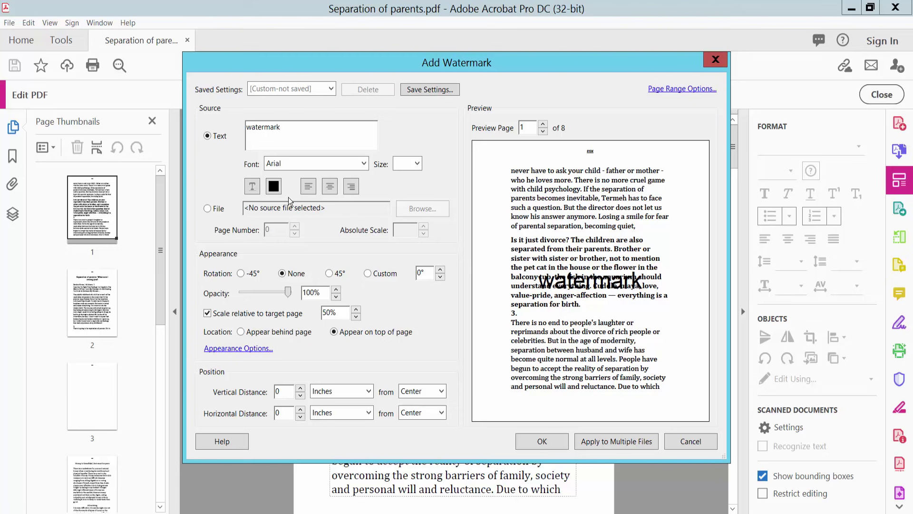
Step: Color the watermark text magenta in the palette after trying red
{"action": "left_click", "coordinate": [277, 187]}
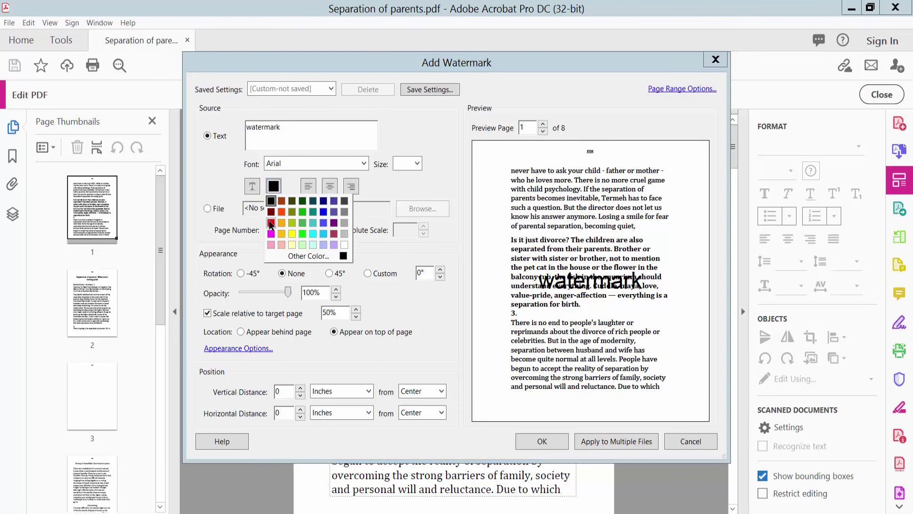
{"action": "left_click", "coordinate": [269, 225]}
{"action": "left_click", "coordinate": [275, 187]}
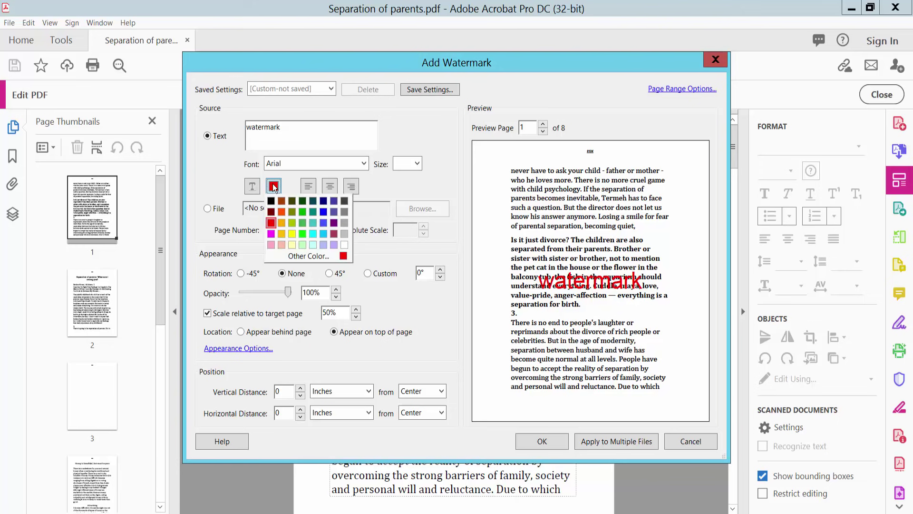
{"action": "left_click", "coordinate": [274, 233]}
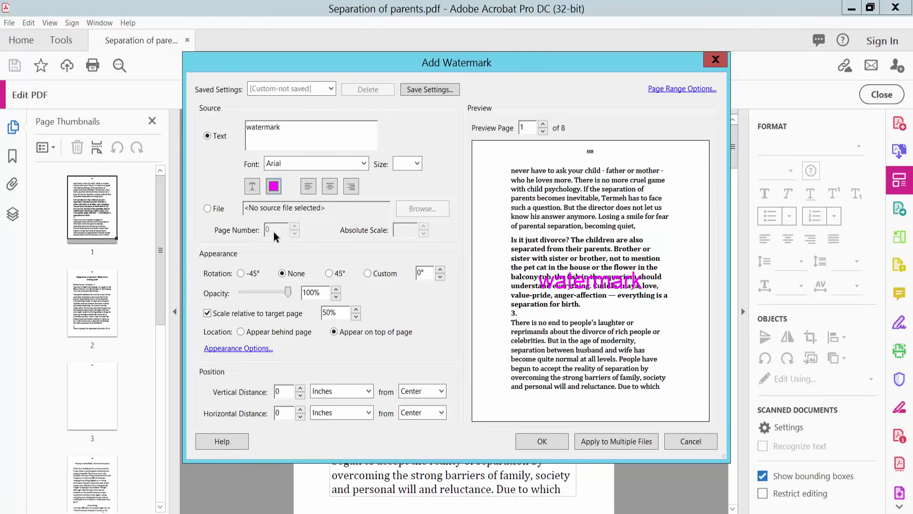
Step: Set the watermark font to Arial Italic after trying Arial Black Bold
{"action": "left_click", "coordinate": [339, 164]}
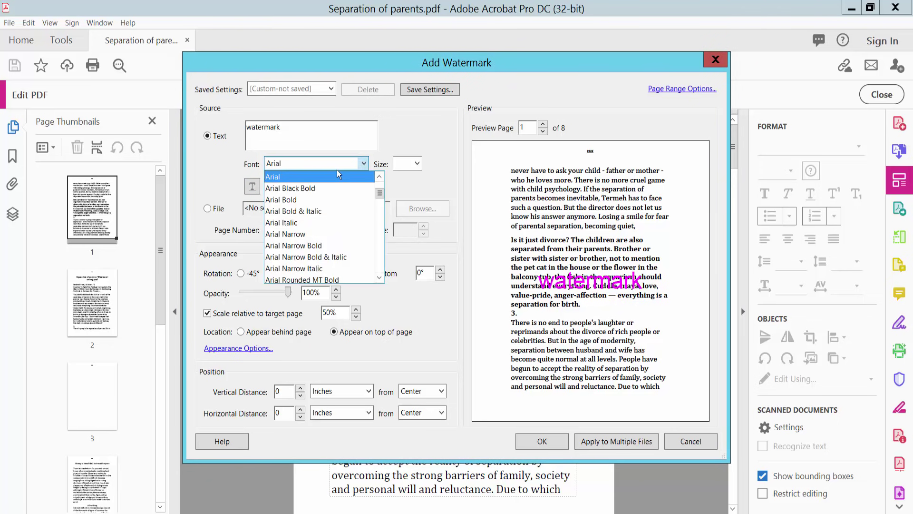
{"action": "left_click", "coordinate": [301, 188]}
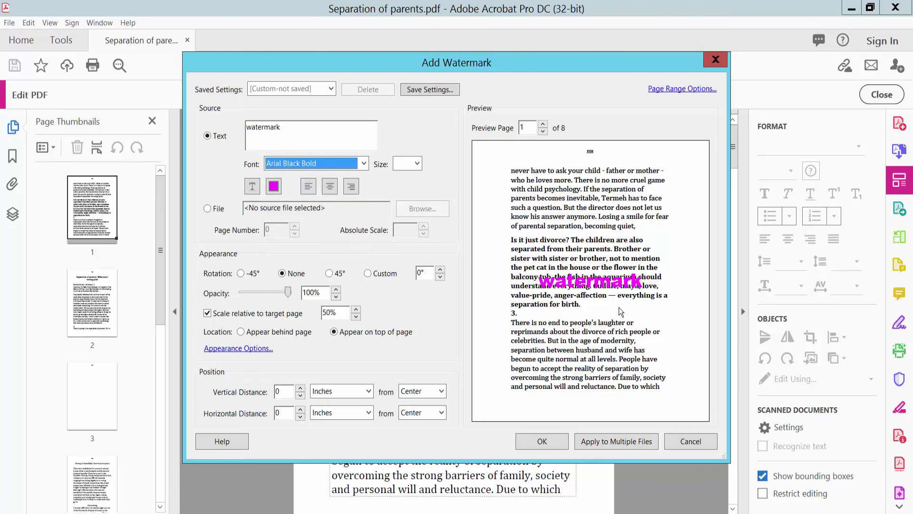
{"action": "left_click", "coordinate": [361, 164]}
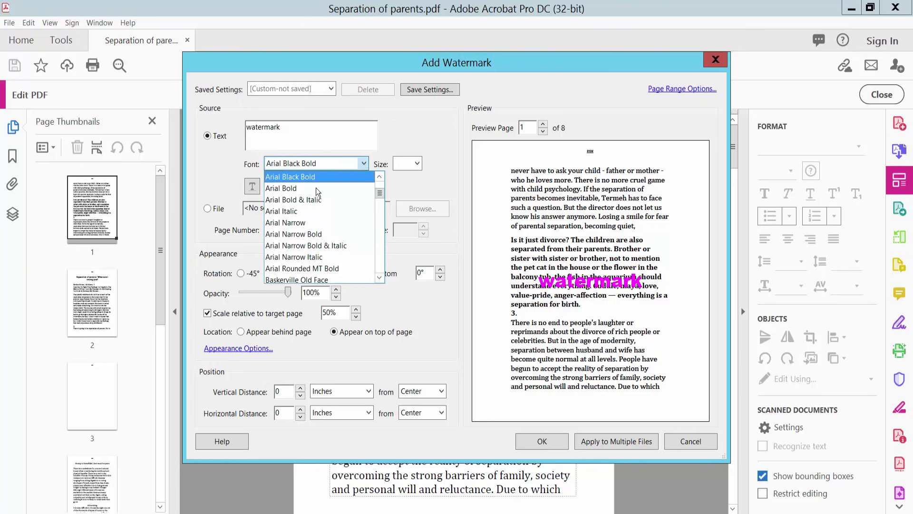
{"action": "left_click", "coordinate": [286, 212]}
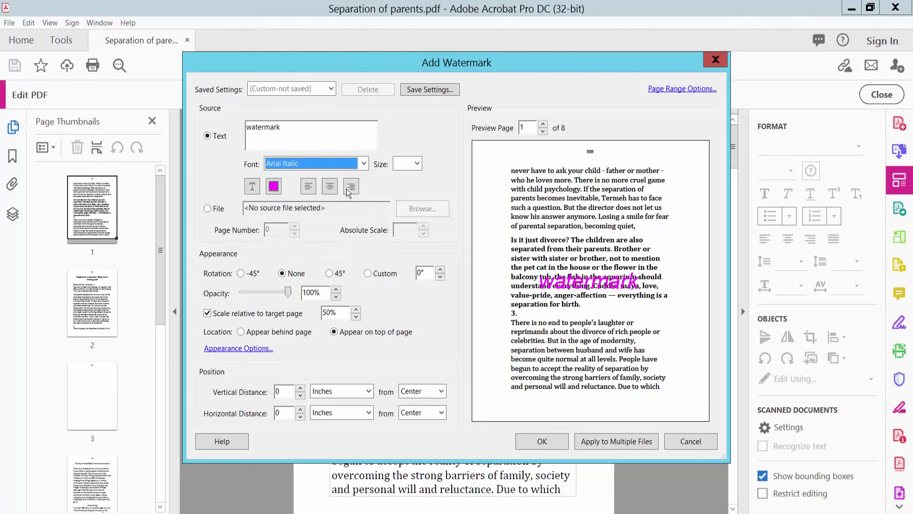
Step: Set the watermark's font size to 72 after trying size 48
{"action": "left_click", "coordinate": [417, 164]}
{"action": "scroll", "coordinate": [407, 256], "scroll_direction": "down", "scroll_amount": 2}
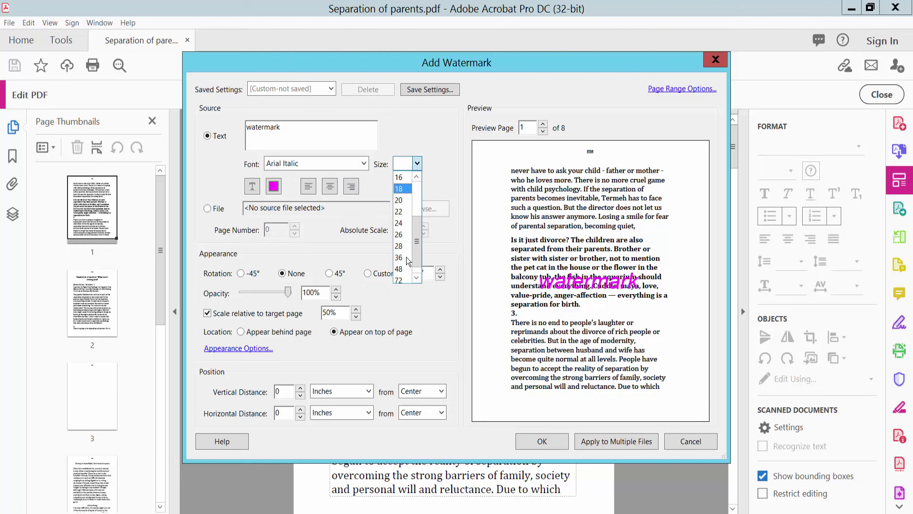
{"action": "left_click", "coordinate": [404, 269]}
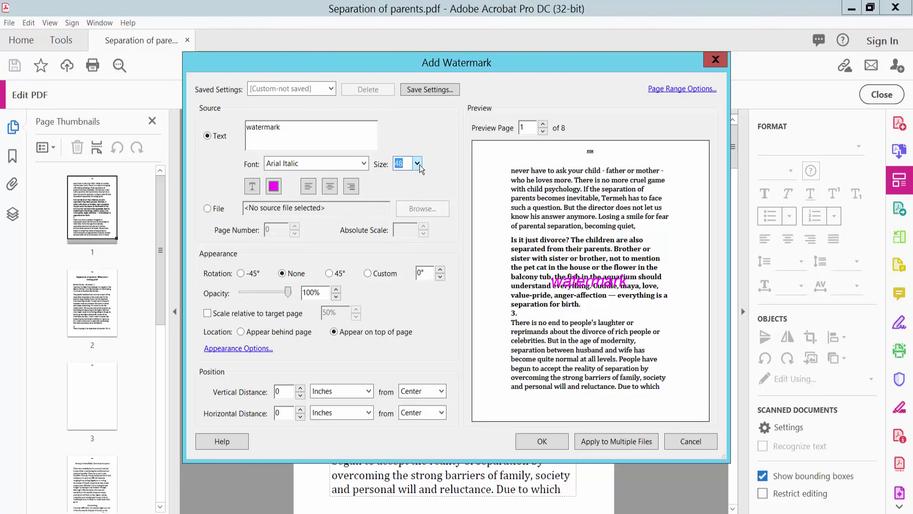
{"action": "left_click", "coordinate": [418, 164]}
{"action": "left_click", "coordinate": [403, 272]}
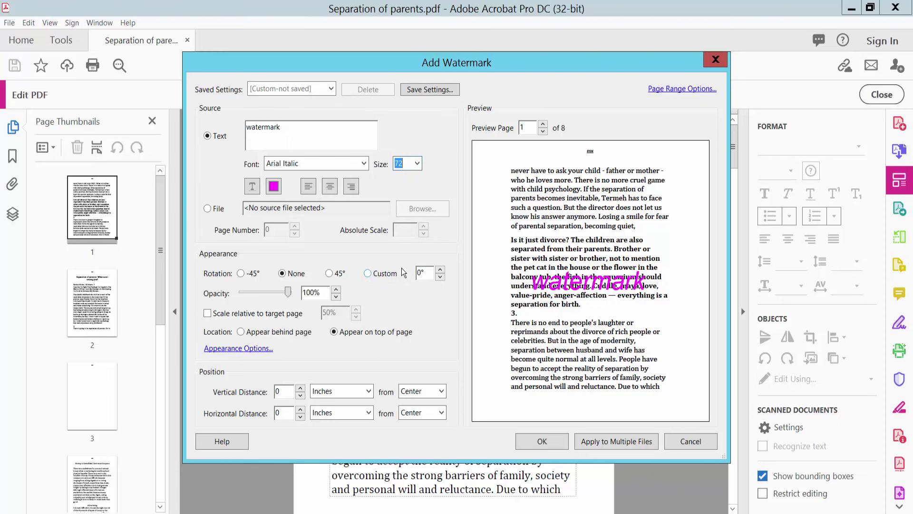
Step: Try the different rotation options, settle on 45° for the watermark, and lower its opacity to 66%
{"action": "left_click", "coordinate": [241, 274]}
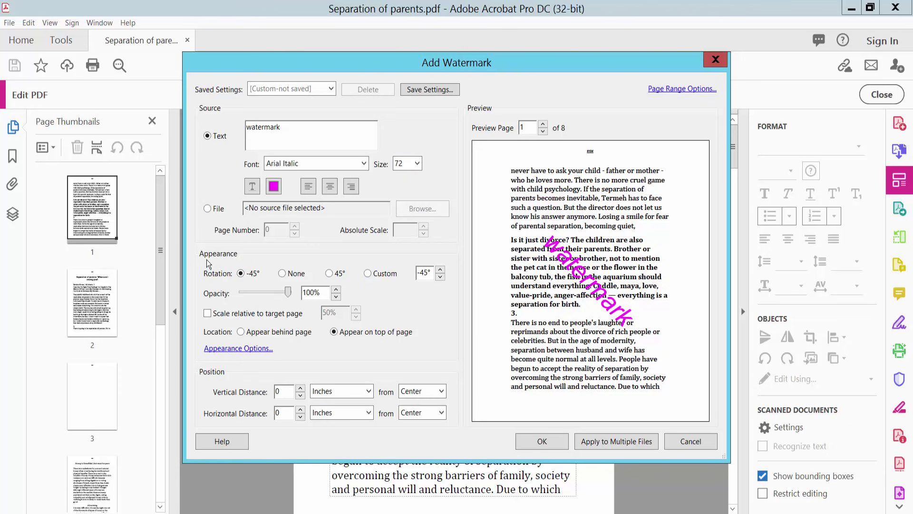
{"action": "left_click", "coordinate": [287, 273]}
{"action": "left_click", "coordinate": [330, 273]}
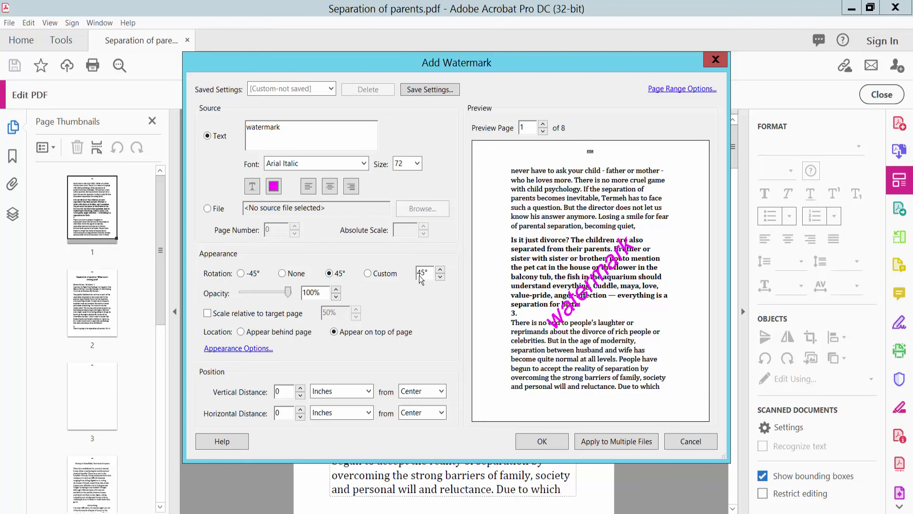
{"action": "left_click", "coordinate": [369, 273]}
{"action": "left_click", "coordinate": [440, 276]}
{"action": "left_click", "coordinate": [439, 278]}
{"action": "left_click", "coordinate": [440, 270]}
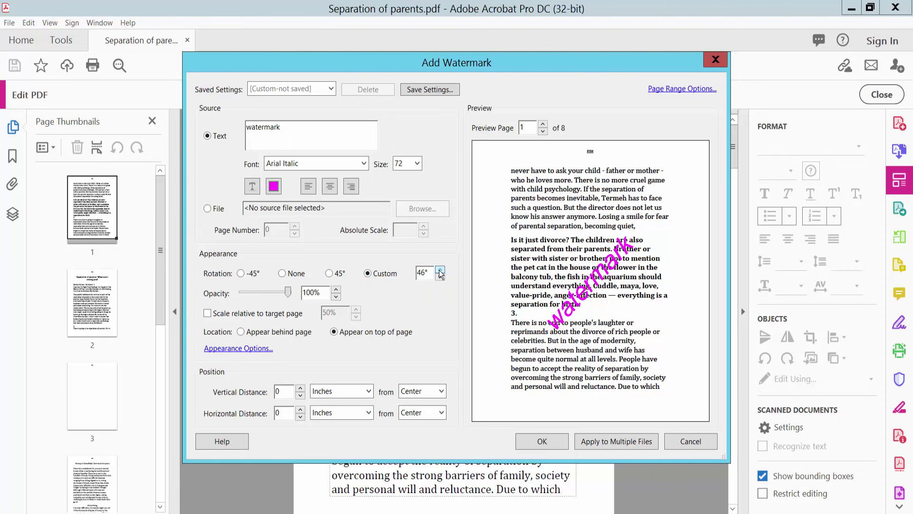
{"action": "left_click", "coordinate": [329, 273]}
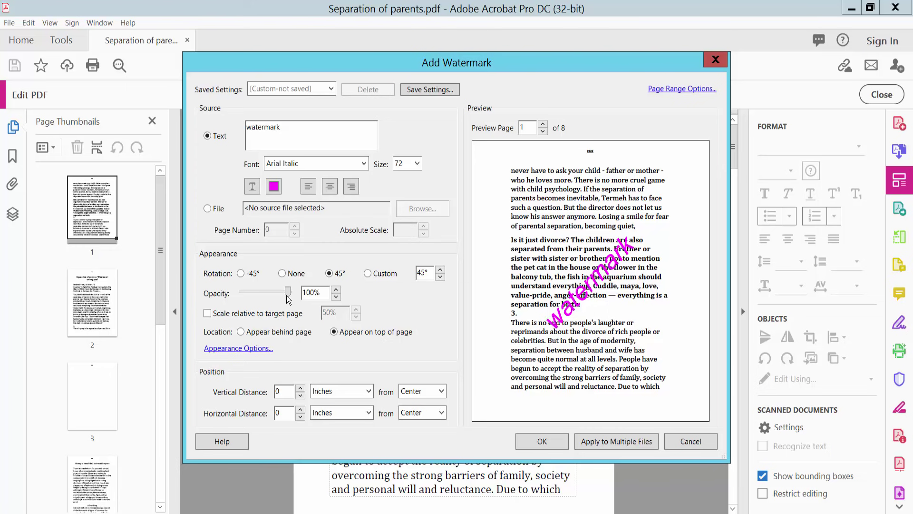
{"action": "mouse_move", "coordinate": [288, 291]}
{"action": "left_mouse_down"}
{"action": "mouse_move", "coordinate": [261, 294]}
{"action": "mouse_move", "coordinate": [286, 298]}
{"action": "mouse_move", "coordinate": [273, 299]}
{"action": "left_mouse_up"}
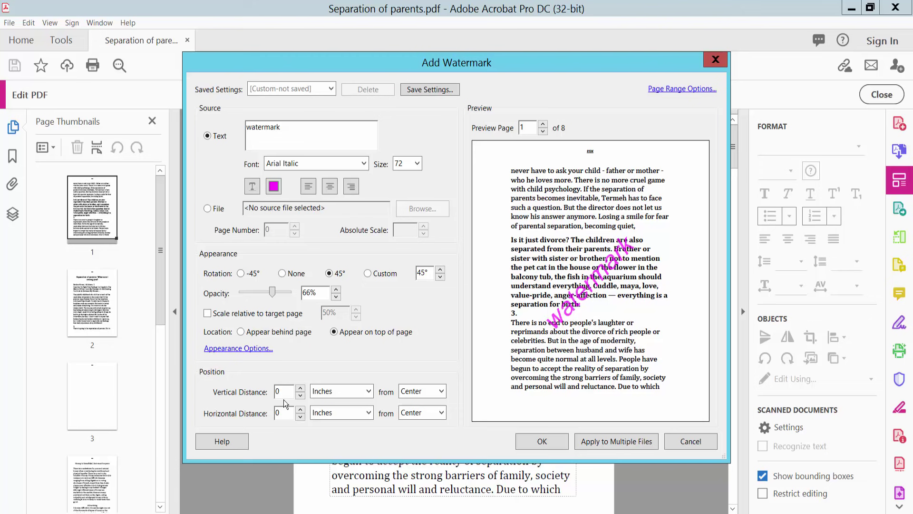
Step: Set the watermark's vertical distance to 0.2 inches from the center
{"action": "left_click", "coordinate": [300, 388]}
{"action": "left_click", "coordinate": [300, 388]}
{"action": "left_click", "coordinate": [300, 388]}
{"action": "left_click", "coordinate": [300, 388]}
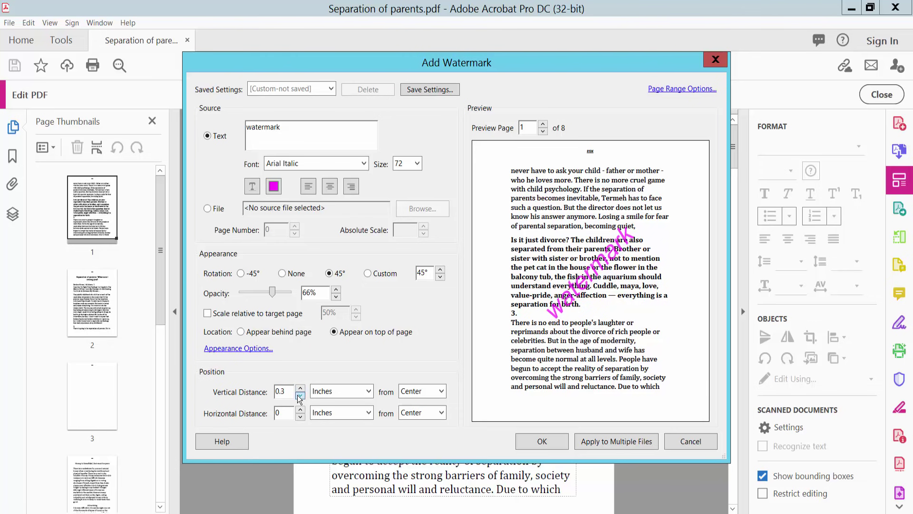
{"action": "left_click", "coordinate": [300, 396]}
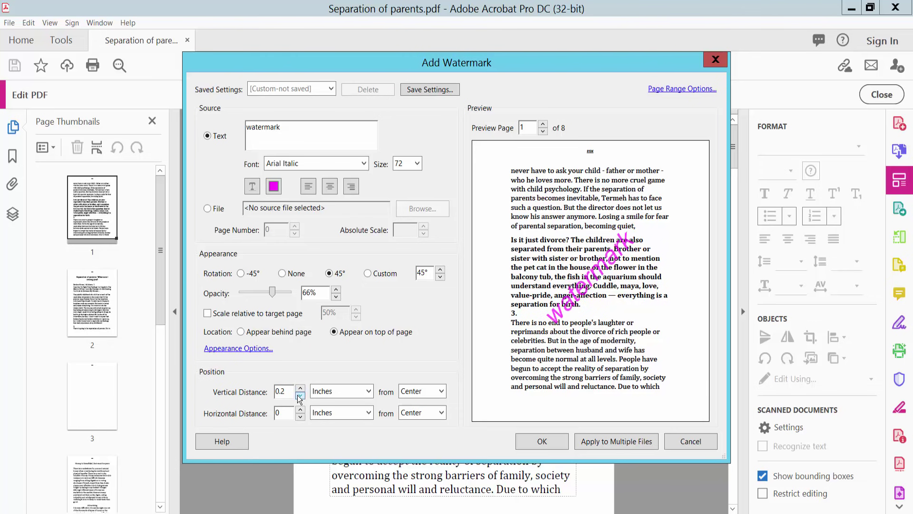
Step: Try Top and Bottom as the reference for the watermark's vertical distance and return it to Center
{"action": "left_click", "coordinate": [430, 392]}
{"action": "left_click", "coordinate": [418, 404]}
{"action": "left_click", "coordinate": [439, 391]}
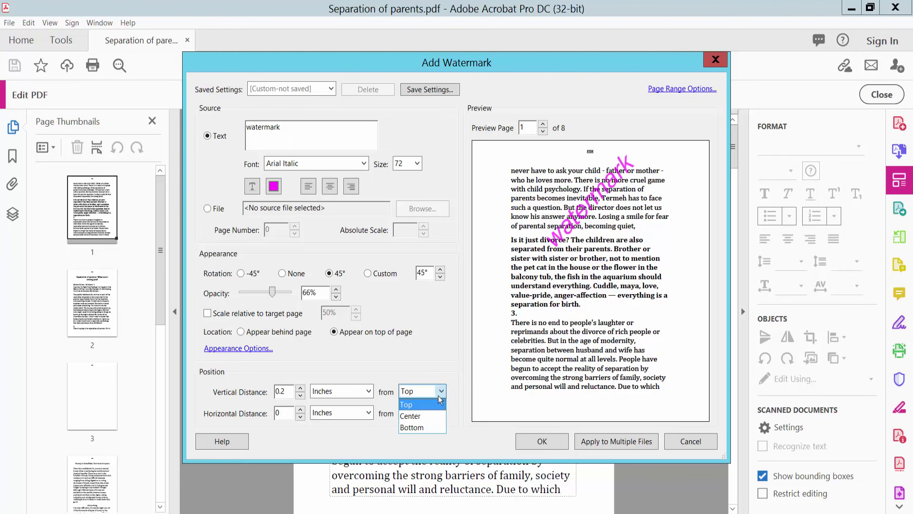
{"action": "left_click", "coordinate": [422, 416]}
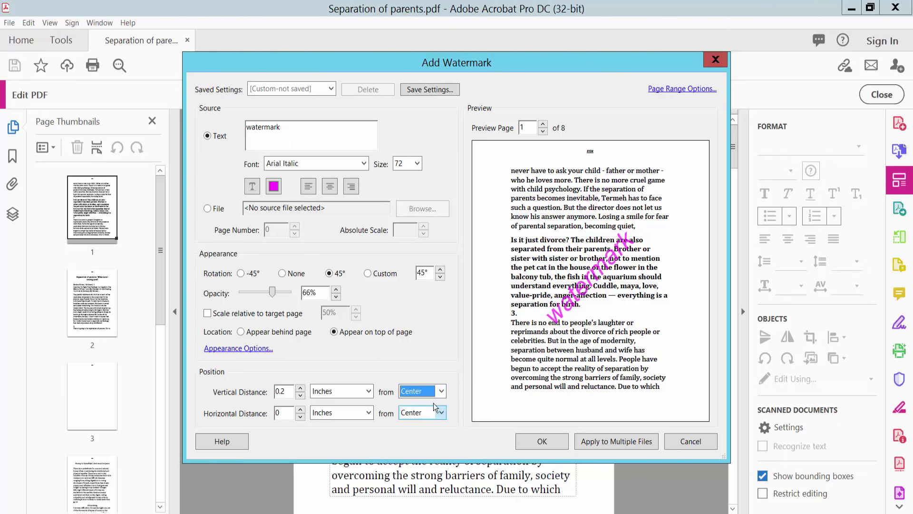
{"action": "left_click", "coordinate": [441, 392]}
{"action": "left_click", "coordinate": [416, 429]}
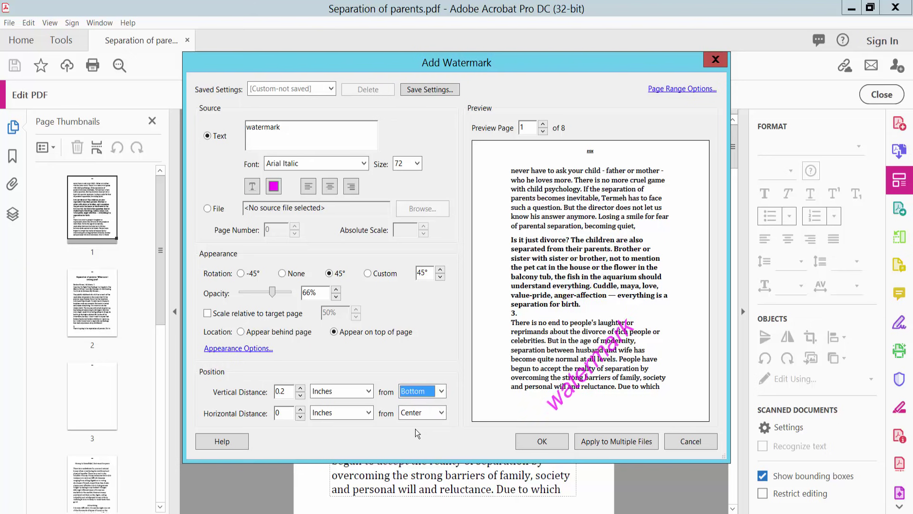
{"action": "left_click", "coordinate": [438, 391]}
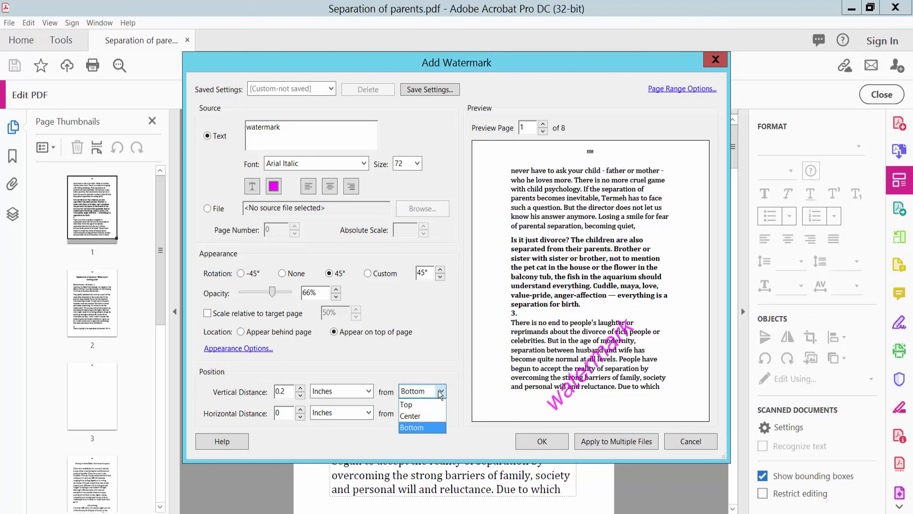
{"action": "left_click", "coordinate": [409, 416]}
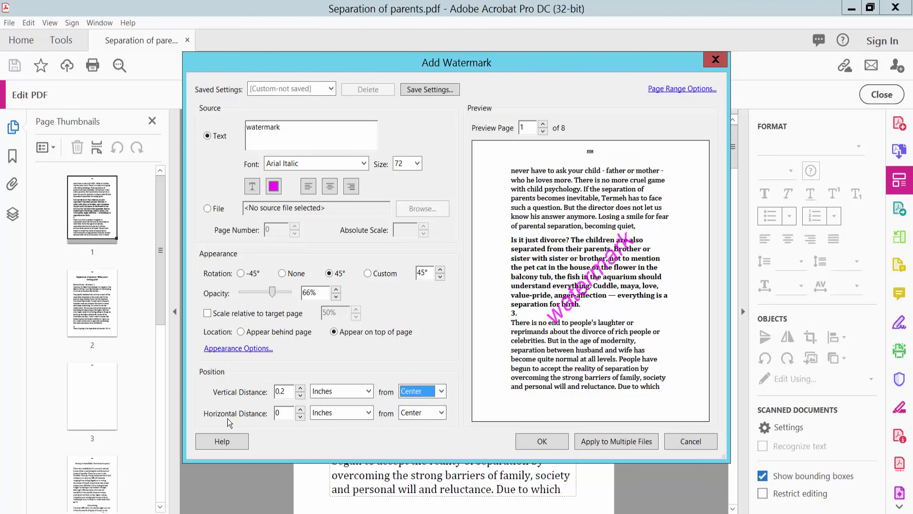
Step: Try Left and Right as the reference for the watermark's horizontal distance and return it to Center
{"action": "left_click", "coordinate": [300, 410]}
{"action": "left_click", "coordinate": [430, 413]}
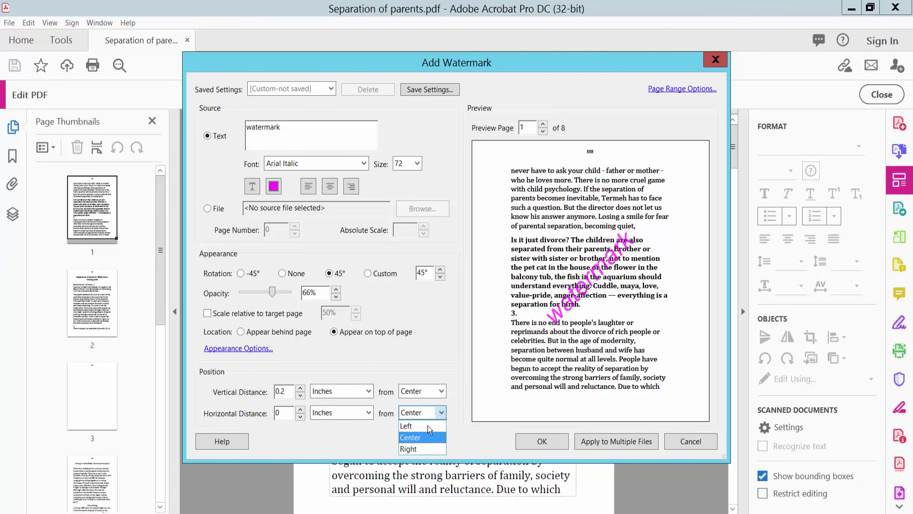
{"action": "left_click", "coordinate": [424, 426]}
{"action": "left_click", "coordinate": [422, 412]}
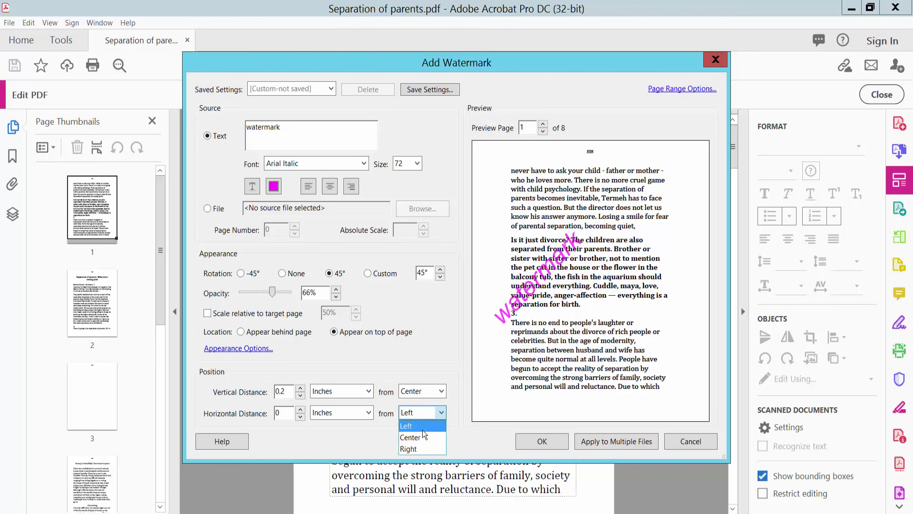
{"action": "left_click", "coordinate": [418, 448]}
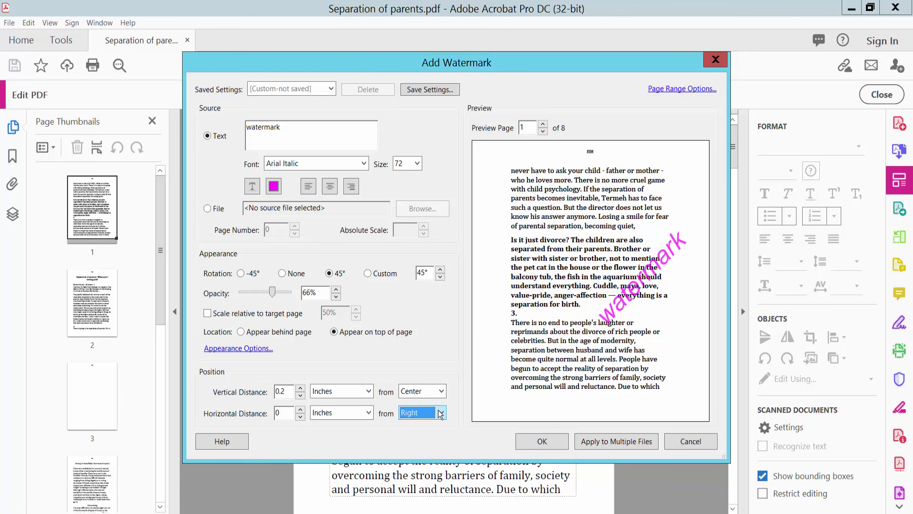
{"action": "left_click", "coordinate": [440, 414]}
{"action": "left_click", "coordinate": [412, 435]}
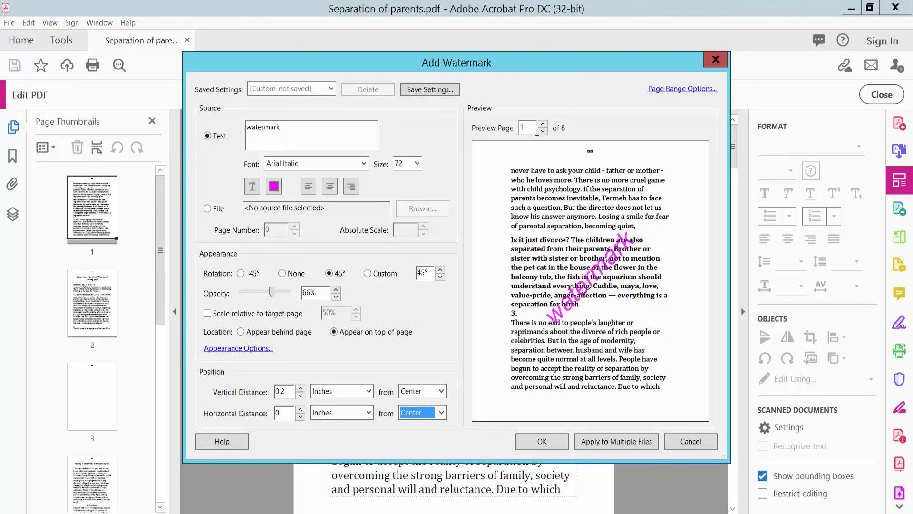
Step: Limit the watermark to pages 2 to 8, with the subset set to all pages in range
{"action": "left_click", "coordinate": [691, 90]}
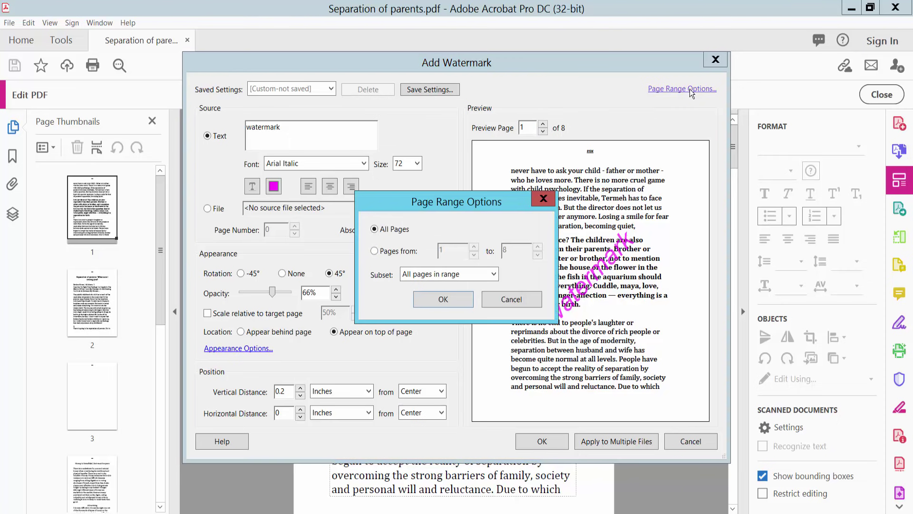
{"action": "left_click", "coordinate": [375, 251]}
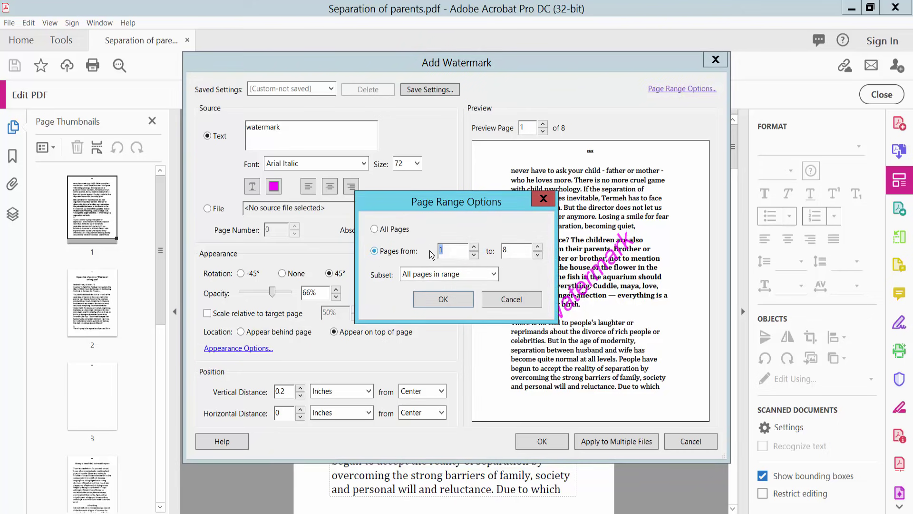
{"action": "left_click", "coordinate": [441, 250]}
{"action": "type", "text": "2"}
{"action": "left_click_drag", "start_coordinate": [463, 249], "coordinate": [424, 253]}
{"action": "type", "text": "2"}
{"action": "left_click_drag", "start_coordinate": [430, 205], "coordinate": [570, 193]}
{"action": "left_click", "coordinate": [634, 262]}
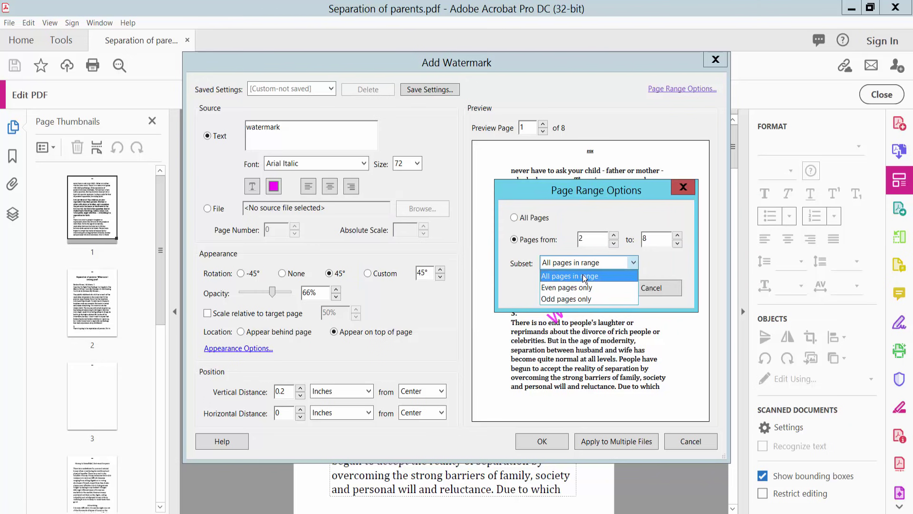
{"action": "left_click", "coordinate": [585, 277]}
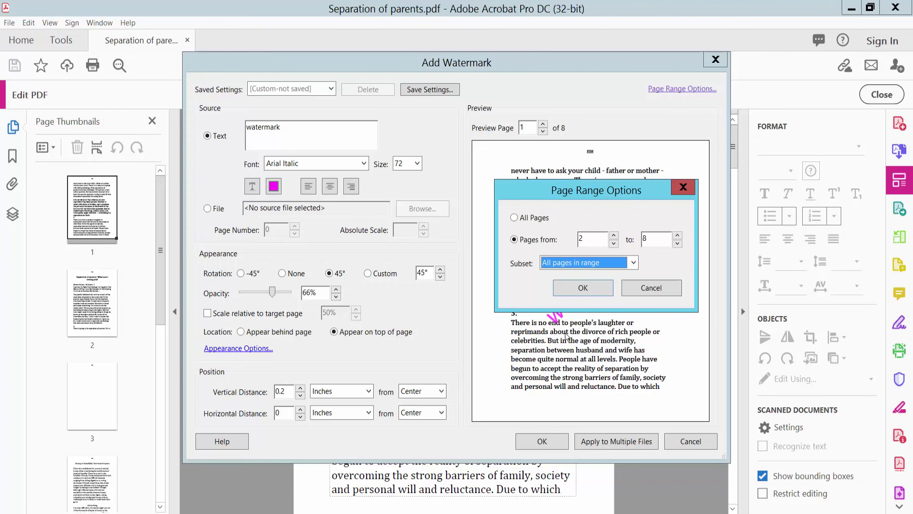
{"action": "left_click", "coordinate": [586, 288]}
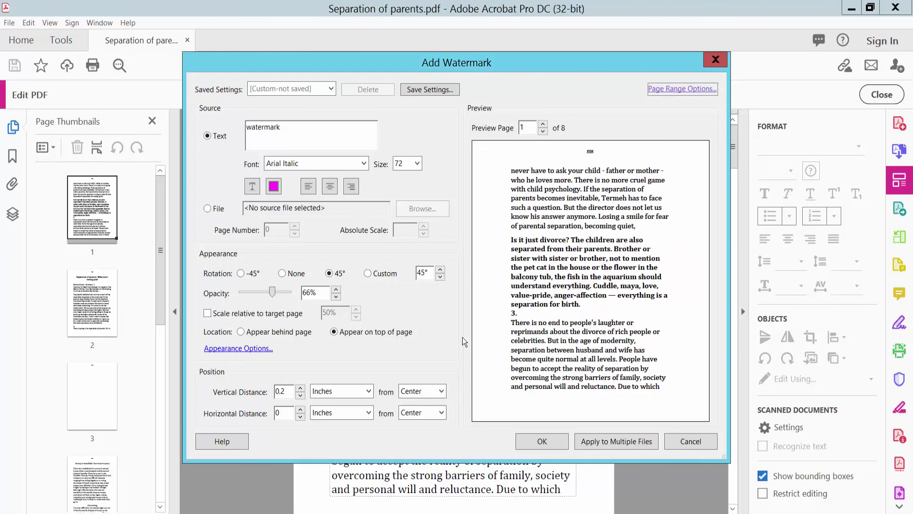
Step: Check the watermark's appearance options and apply the watermark to the document
{"action": "left_click", "coordinate": [244, 349]}
{"action": "left_click", "coordinate": [508, 292]}
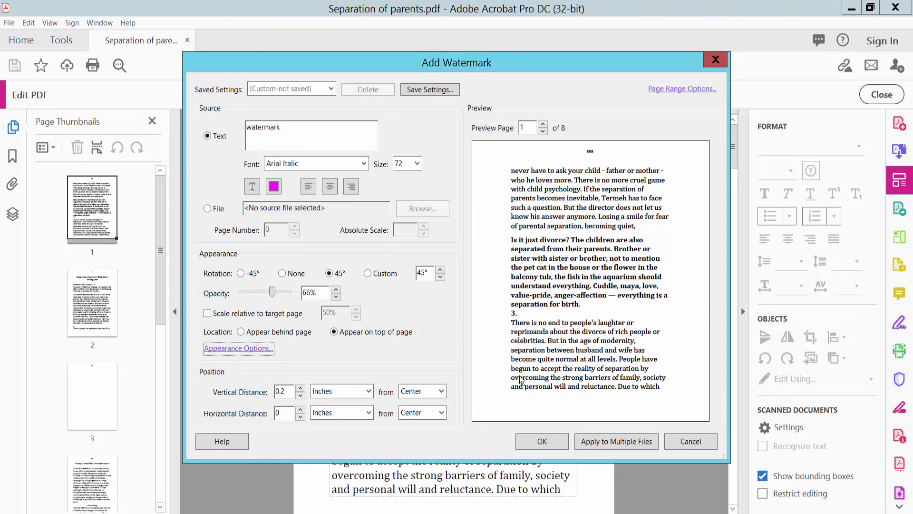
{"action": "left_click", "coordinate": [541, 440]}
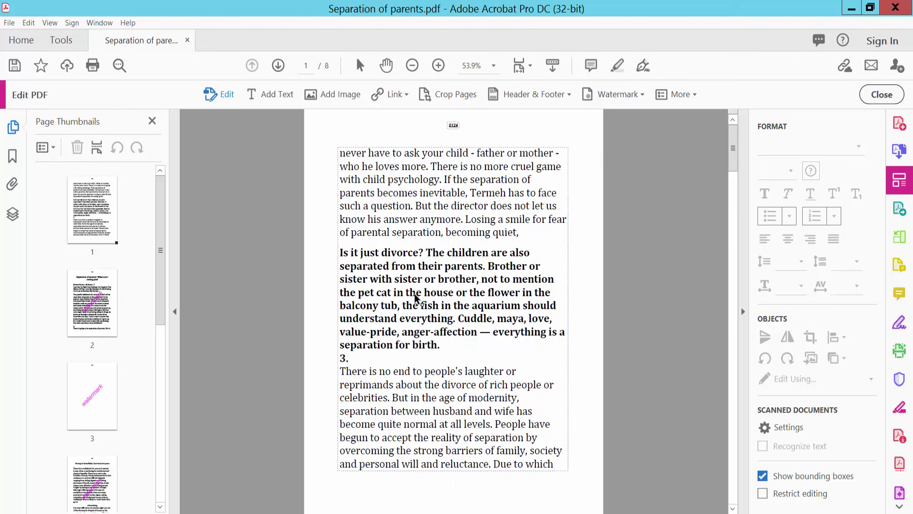
Step: Examine the watermark on the pages from page 2 onward
{"action": "left_click", "coordinate": [106, 303]}
{"action": "scroll", "coordinate": [399, 319], "scroll_direction": "down", "scroll_amount": 15}
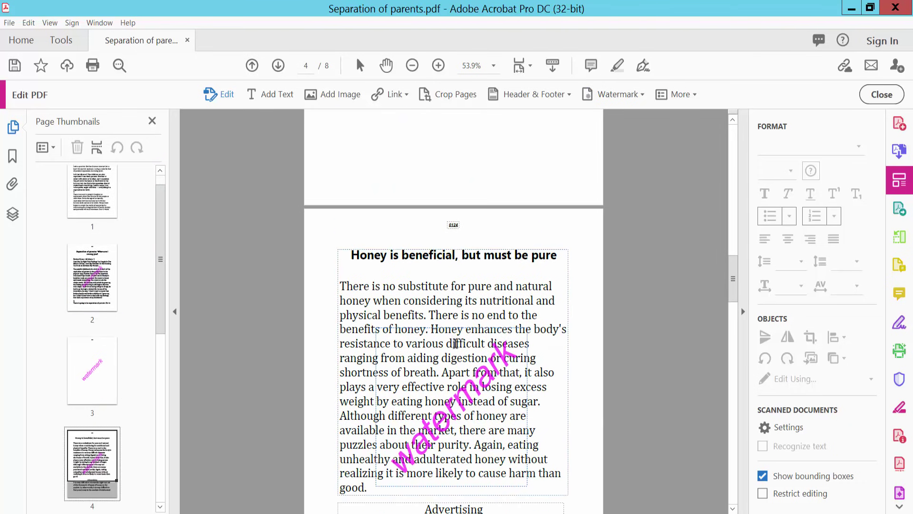
{"action": "scroll", "coordinate": [106, 347], "scroll_direction": "down", "scroll_amount": 5}
{"action": "scroll", "coordinate": [105, 347], "scroll_direction": "up", "scroll_amount": 5}
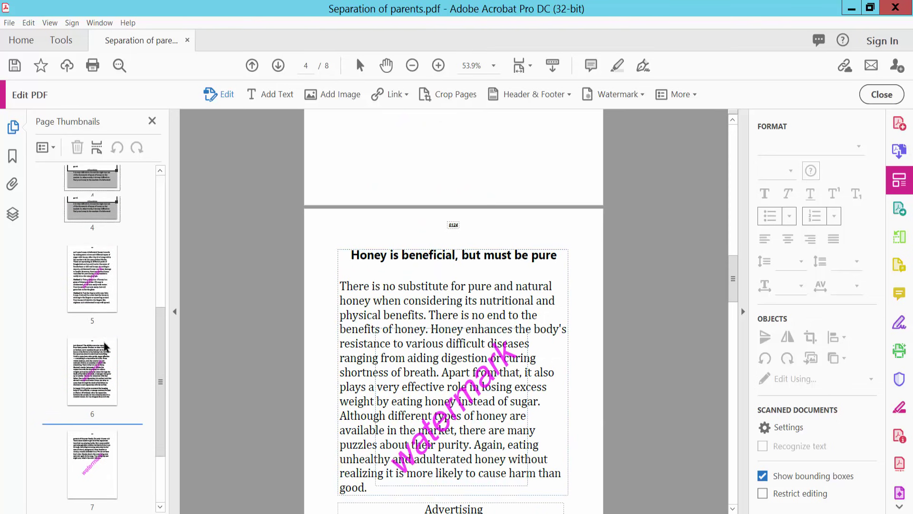
Step: Permanently remove the text watermark from the document
{"action": "left_click", "coordinate": [626, 95]}
{"action": "left_click", "coordinate": [634, 150]}
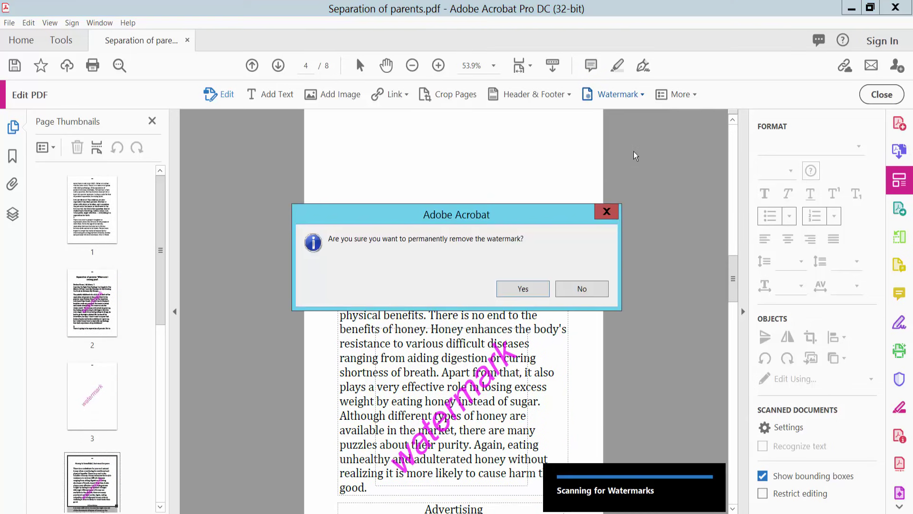
{"action": "left_click", "coordinate": [528, 285]}
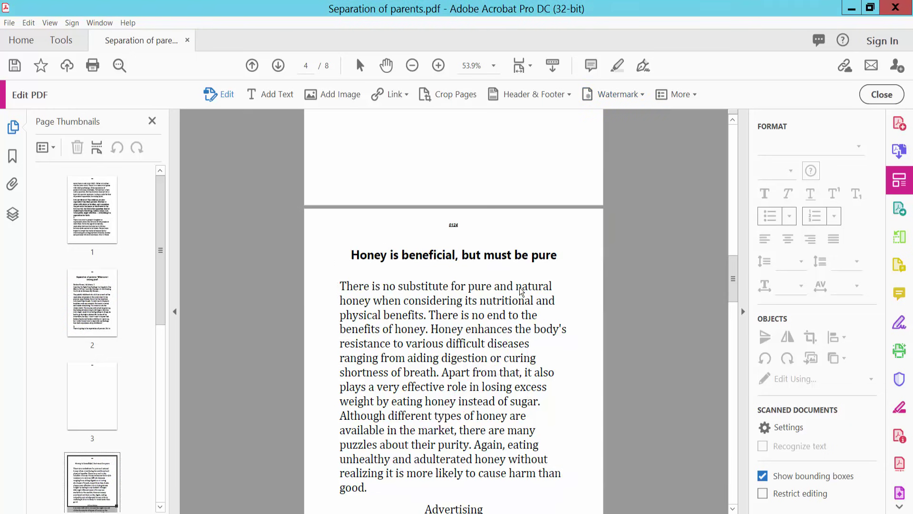
Step: Start a new watermark that uses the JPEG image on the Desktop as its source file
{"action": "left_click", "coordinate": [625, 95]}
{"action": "left_click", "coordinate": [625, 116]}
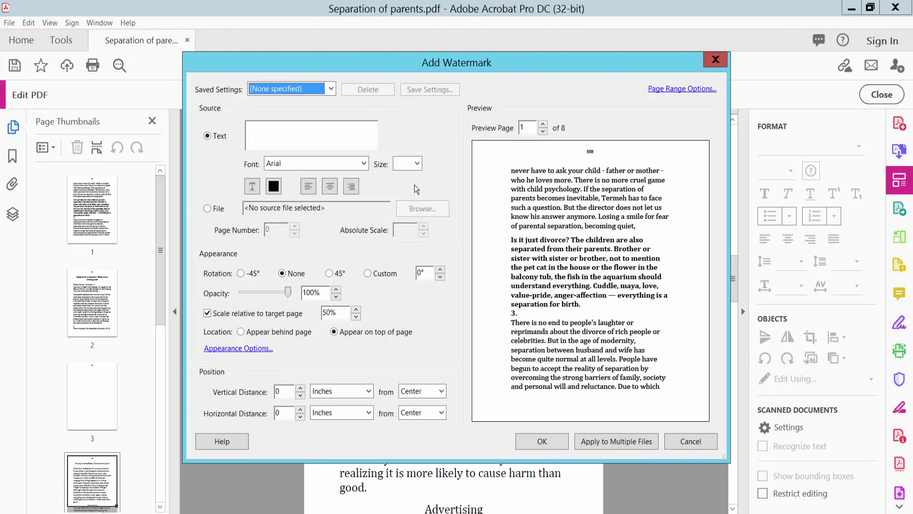
{"action": "left_click", "coordinate": [207, 209]}
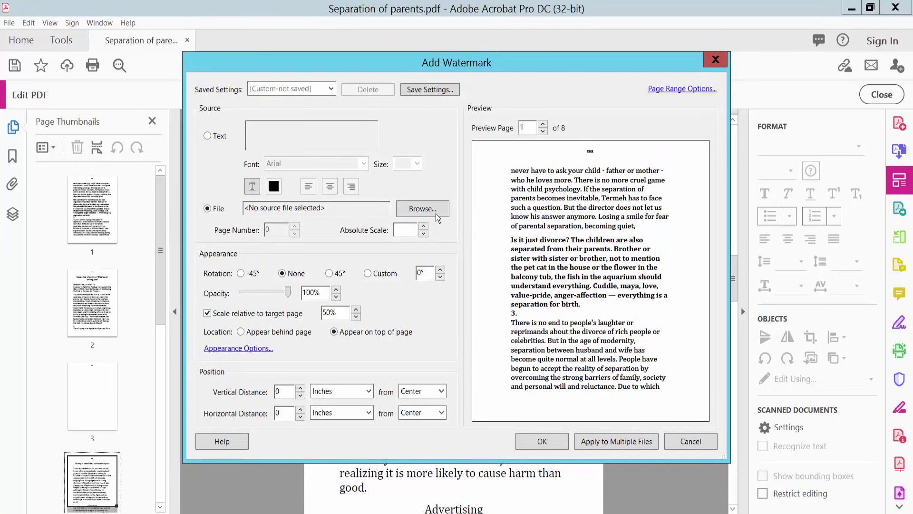
{"action": "left_click", "coordinate": [436, 210]}
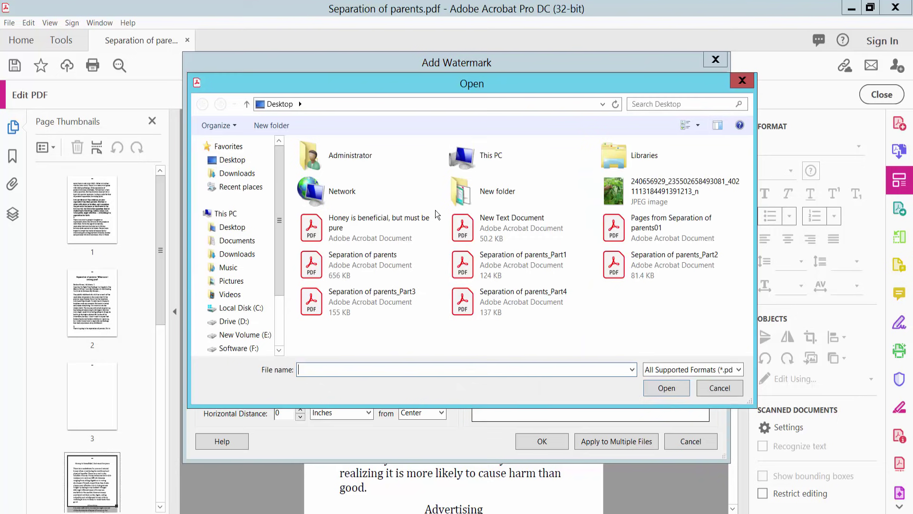
{"action": "left_click", "coordinate": [619, 196]}
{"action": "left_click", "coordinate": [666, 387]}
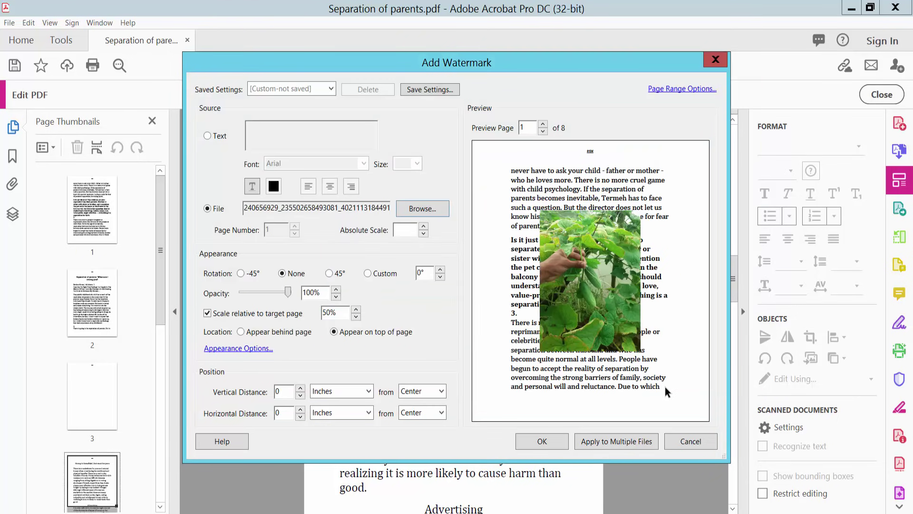
Step: Keep the image watermark on all pages, set its opacity to 45%, and apply it
{"action": "left_click", "coordinate": [669, 89]}
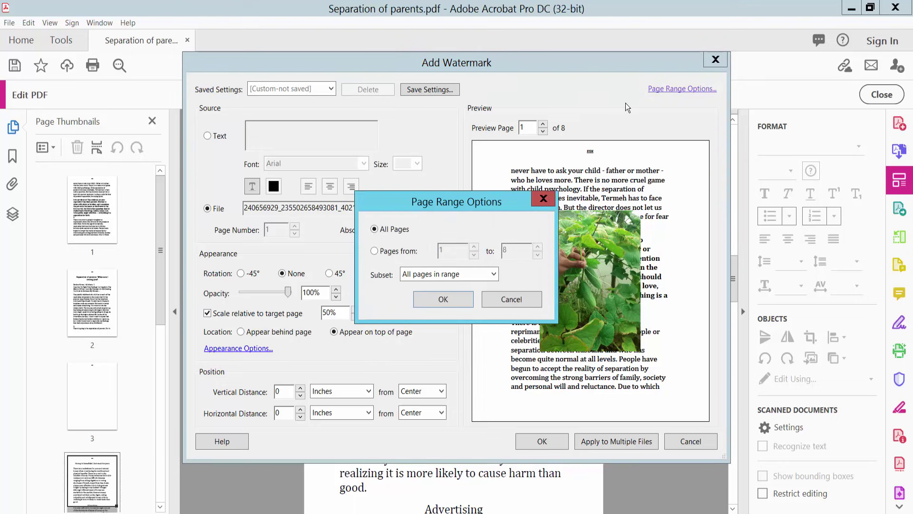
{"action": "left_click", "coordinate": [442, 300]}
{"action": "left_click_drag", "start_coordinate": [293, 296], "coordinate": [264, 296]}
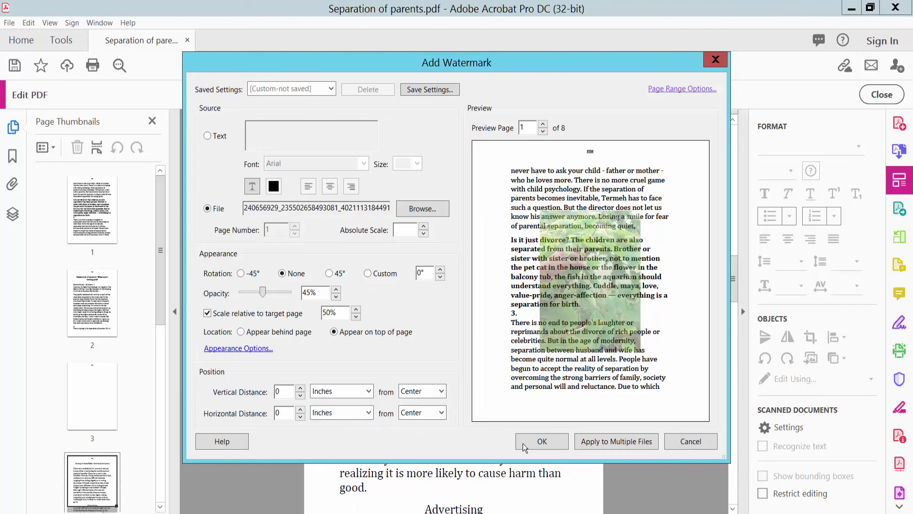
{"action": "left_click", "coordinate": [543, 444]}
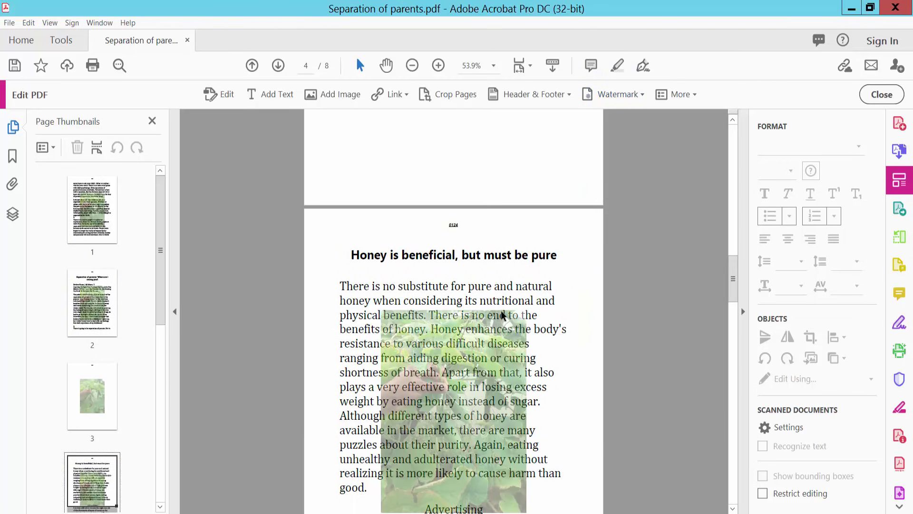
Step: Check the image watermark on the pages and update its rotation, trying 45° before applying -45°
{"action": "scroll", "coordinate": [501, 310], "scroll_direction": "up", "scroll_amount": 5}
{"action": "scroll", "coordinate": [506, 273], "scroll_direction": "up", "scroll_amount": 15}
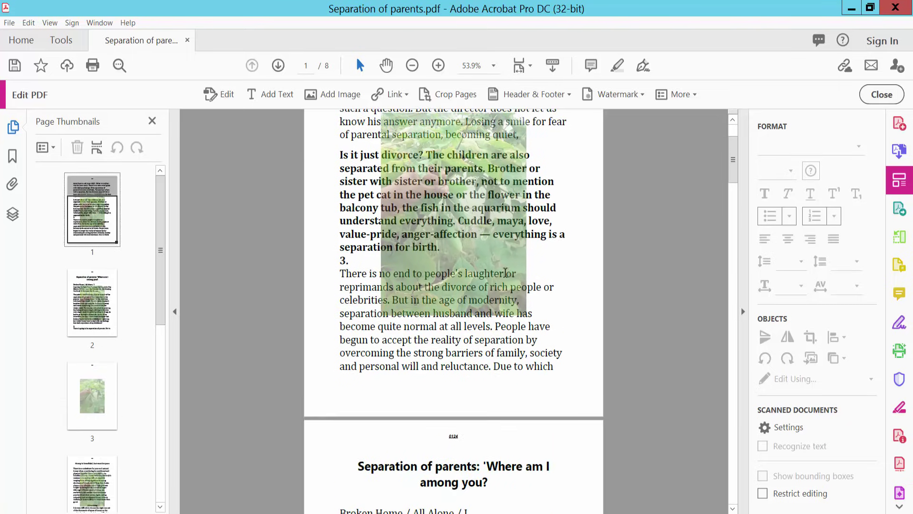
{"action": "scroll", "coordinate": [505, 274], "scroll_direction": "down", "scroll_amount": 15}
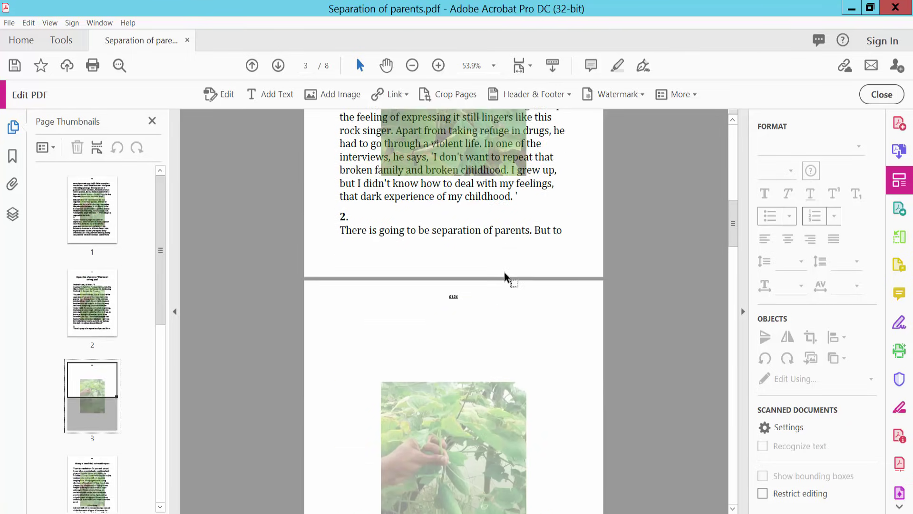
{"action": "scroll", "coordinate": [505, 273], "scroll_direction": "up", "scroll_amount": 5}
{"action": "left_click", "coordinate": [618, 95]}
{"action": "left_click", "coordinate": [623, 131]}
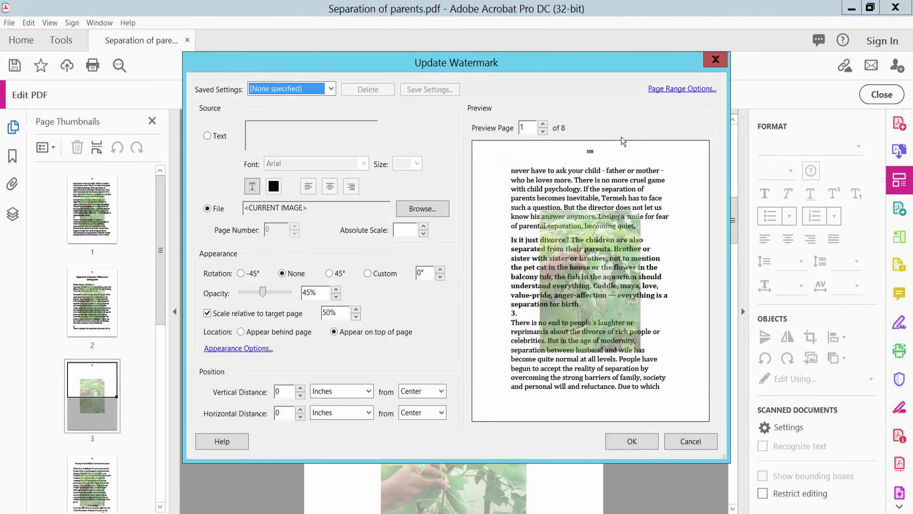
{"action": "left_click", "coordinate": [329, 273]}
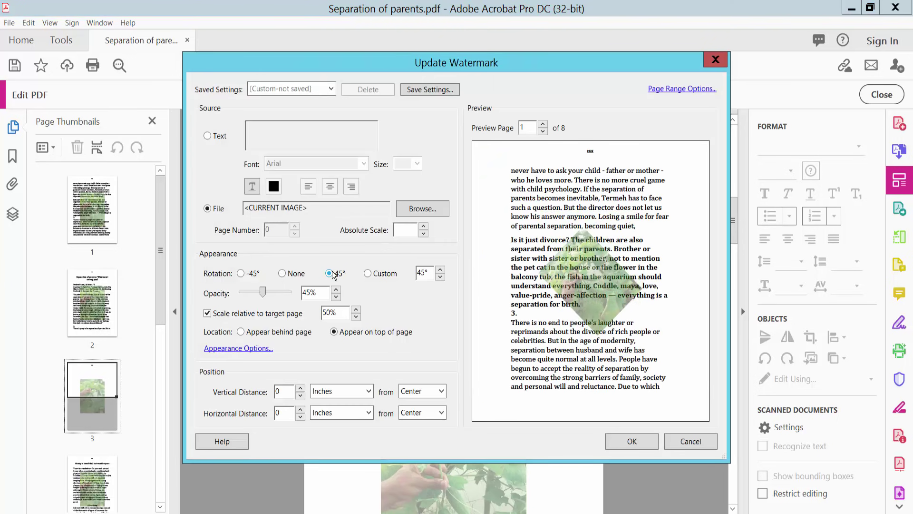
{"action": "left_click", "coordinate": [240, 274]}
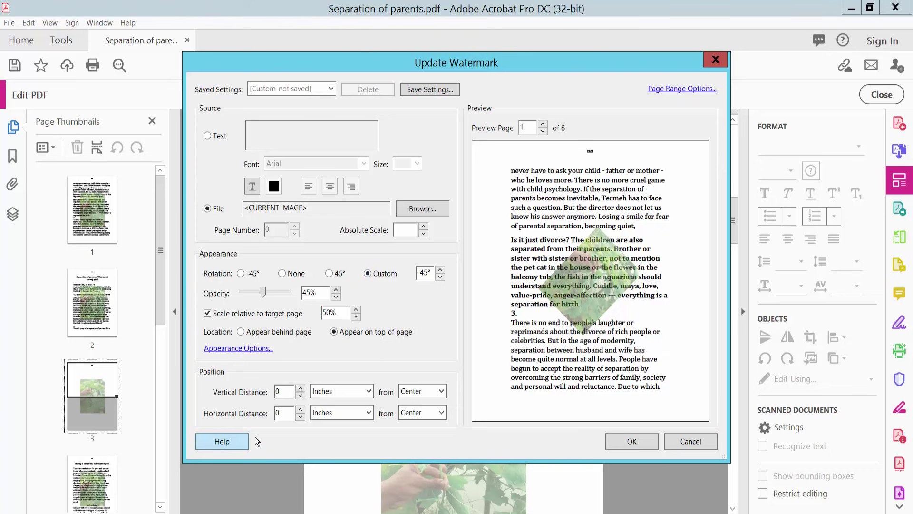
{"action": "left_click", "coordinate": [643, 440]}
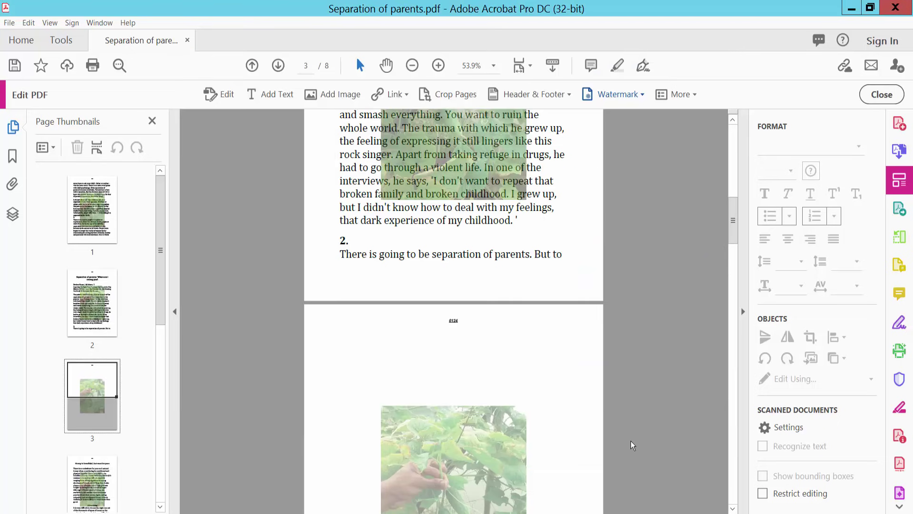
Step: Check the rotated image watermark on the pages and permanently remove it from the document
{"action": "scroll", "coordinate": [548, 338], "scroll_direction": "up", "scroll_amount": 8}
{"action": "scroll", "coordinate": [547, 337], "scroll_direction": "up", "scroll_amount": 1}
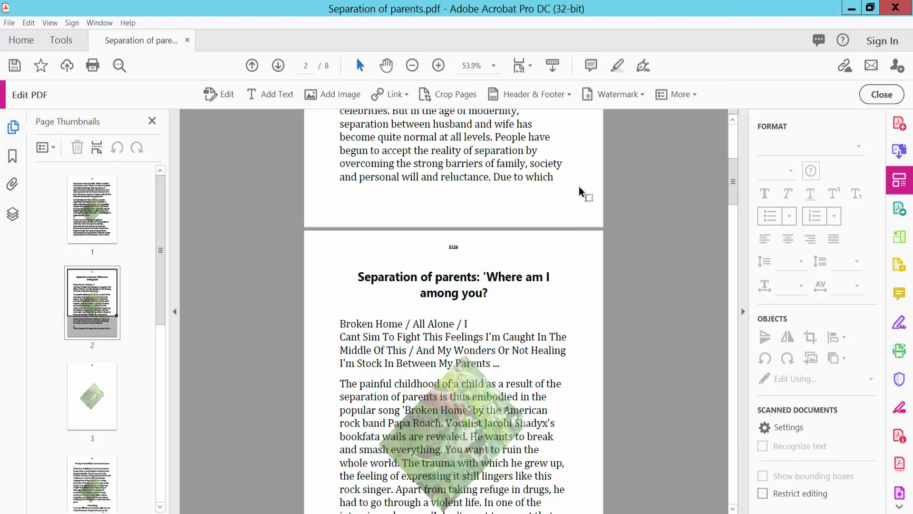
{"action": "left_click", "coordinate": [634, 98]}
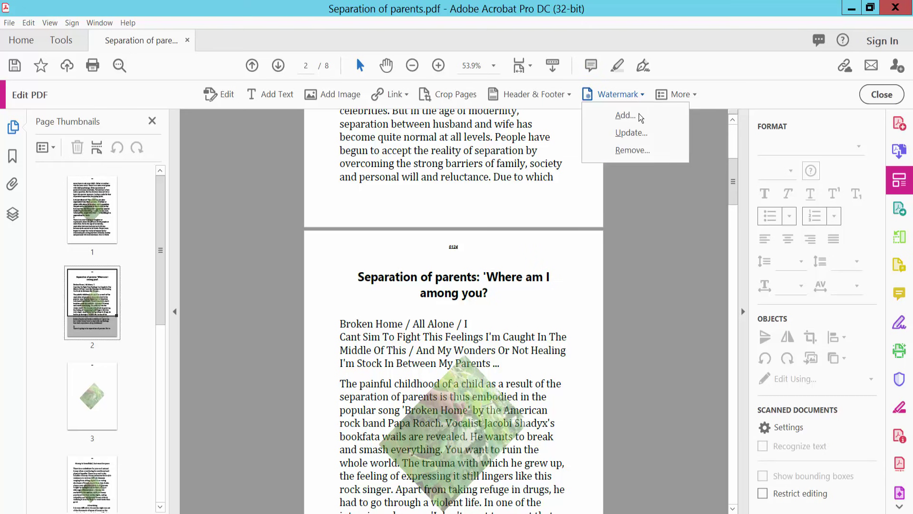
{"action": "left_click", "coordinate": [638, 153]}
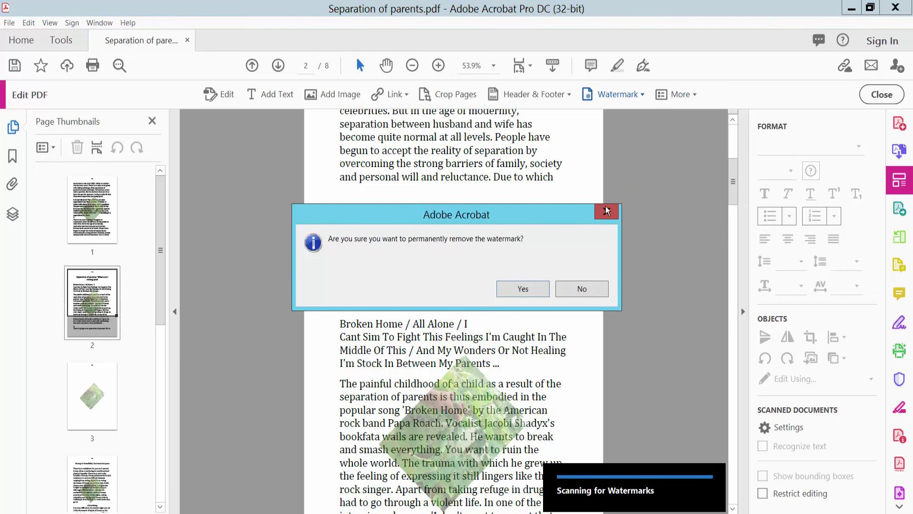
{"action": "left_click", "coordinate": [521, 292]}
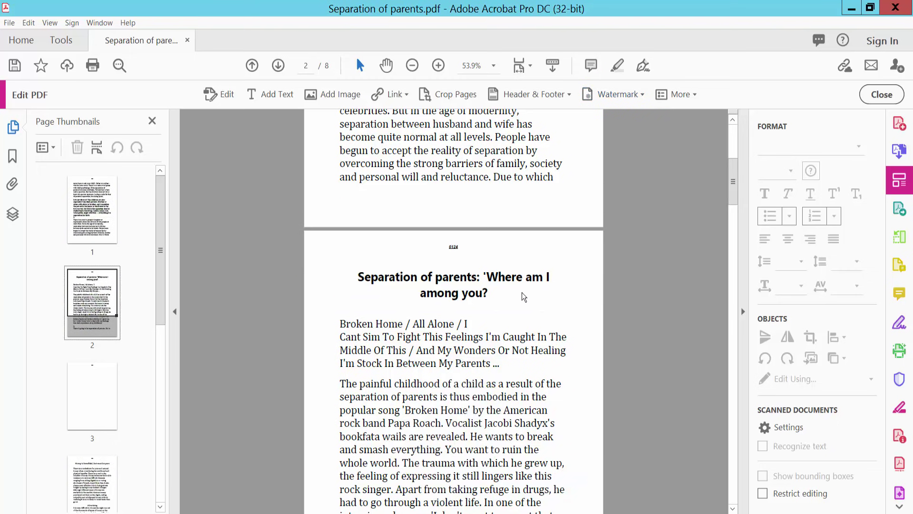
Step: Start adding a page background from a color, trying red before choosing yellow
{"action": "left_click", "coordinate": [682, 95]}
{"action": "mouse_move", "coordinate": [709, 118]}
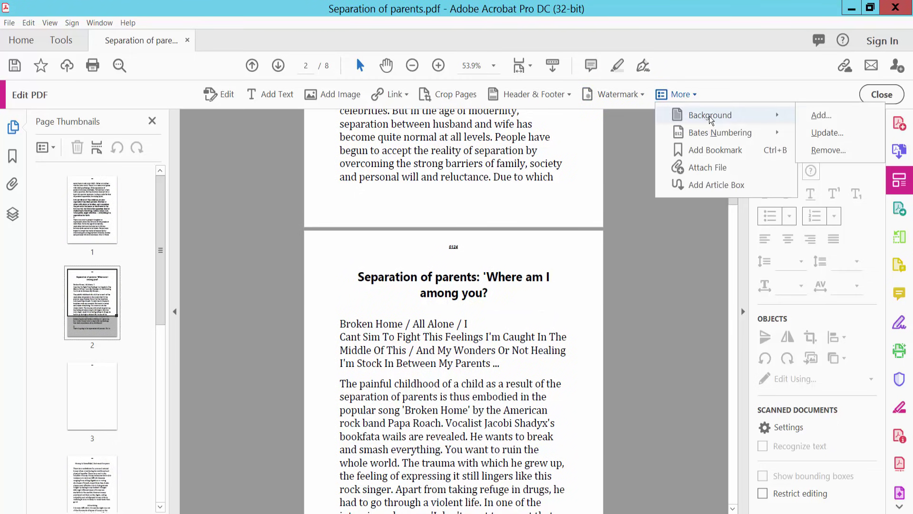
{"action": "left_click", "coordinate": [840, 115]}
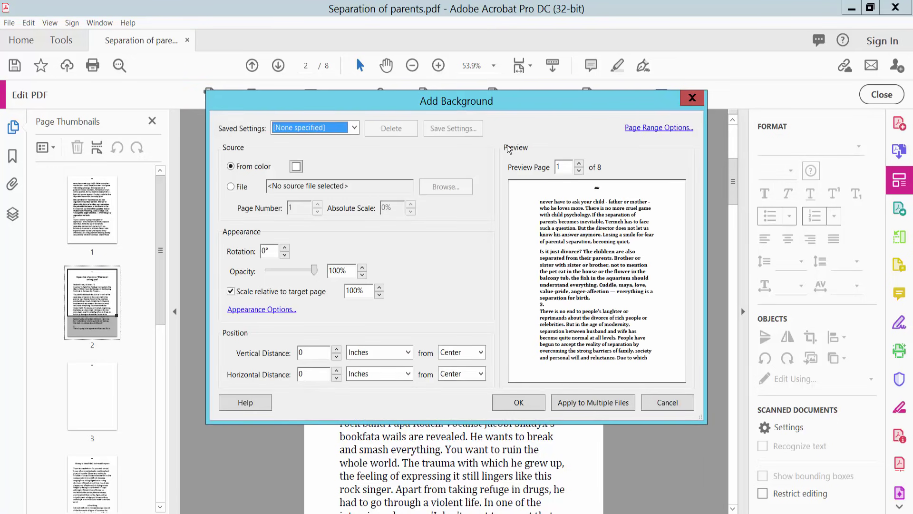
{"action": "left_click_drag", "start_coordinate": [528, 98], "coordinate": [550, 85]}
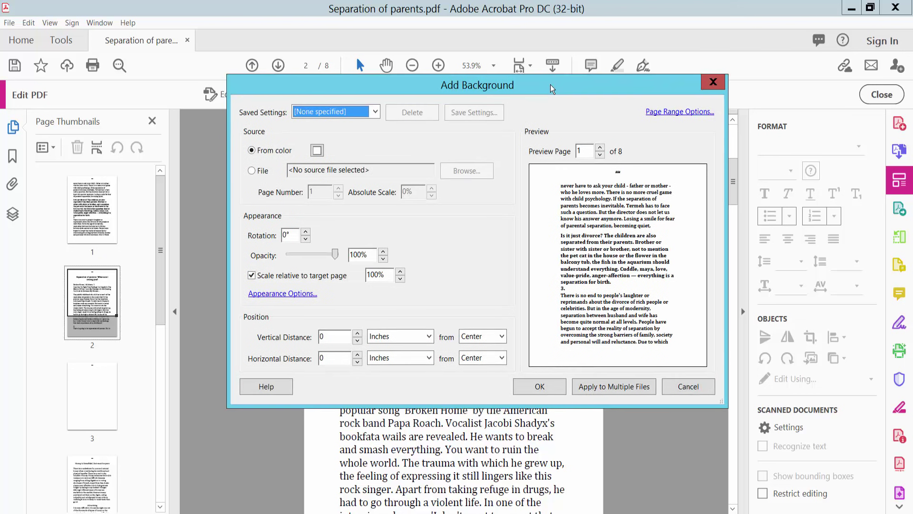
{"action": "left_click", "coordinate": [318, 154]}
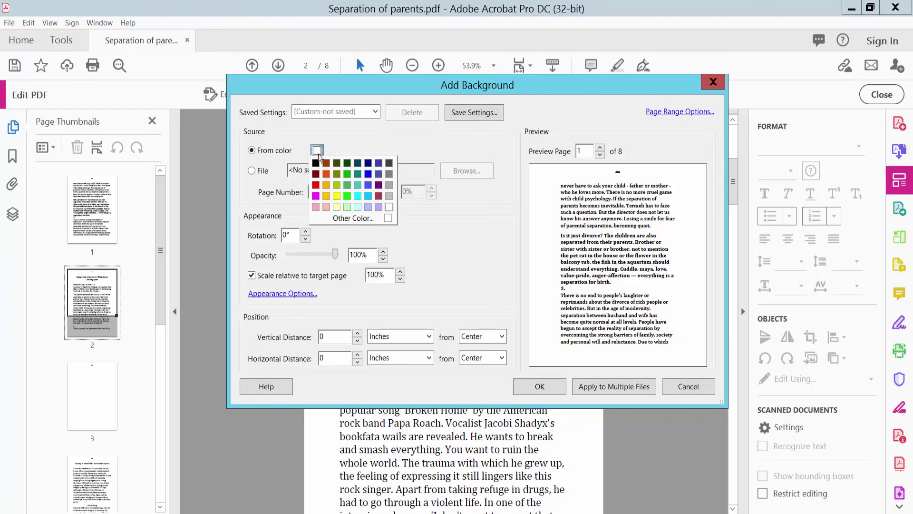
{"action": "left_click", "coordinate": [315, 185]}
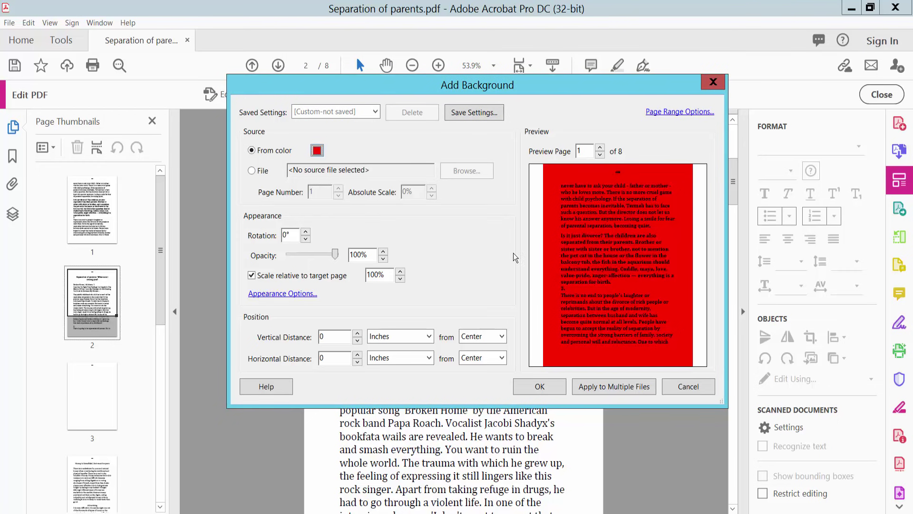
{"action": "left_click", "coordinate": [325, 155]}
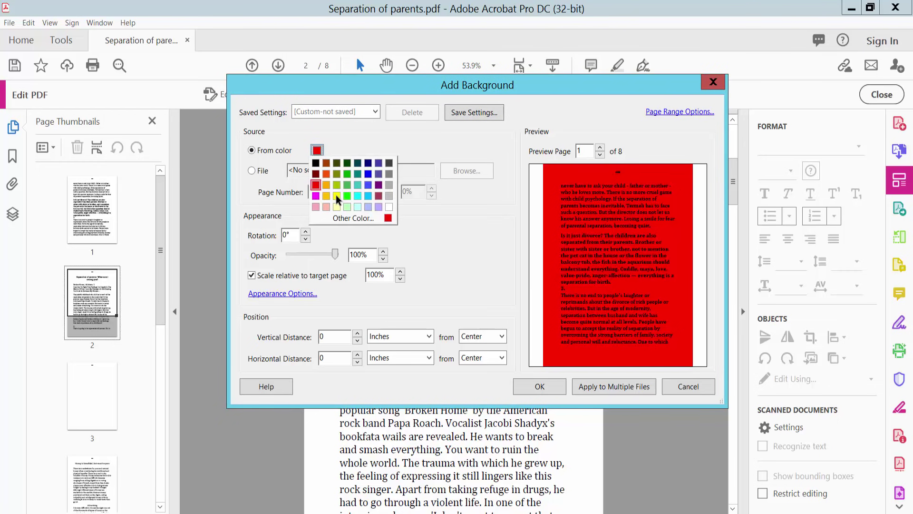
{"action": "left_click", "coordinate": [335, 197]}
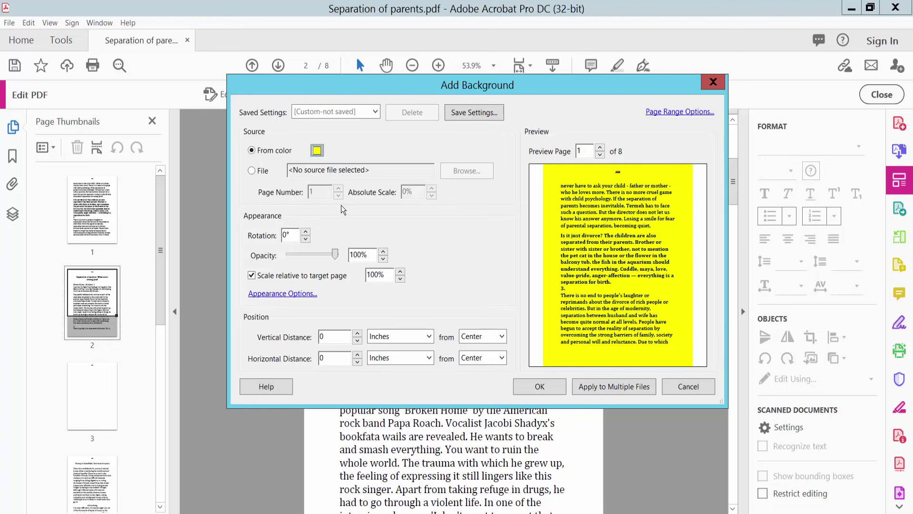
Step: Try a file as the background's source, leave the file selection without choosing one, and return to the color source
{"action": "left_click", "coordinate": [253, 172]}
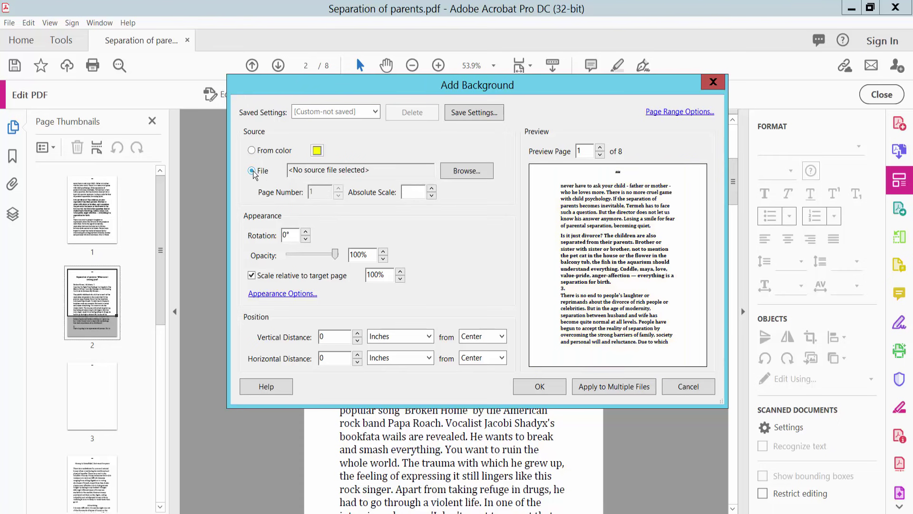
{"action": "left_click", "coordinate": [469, 172]}
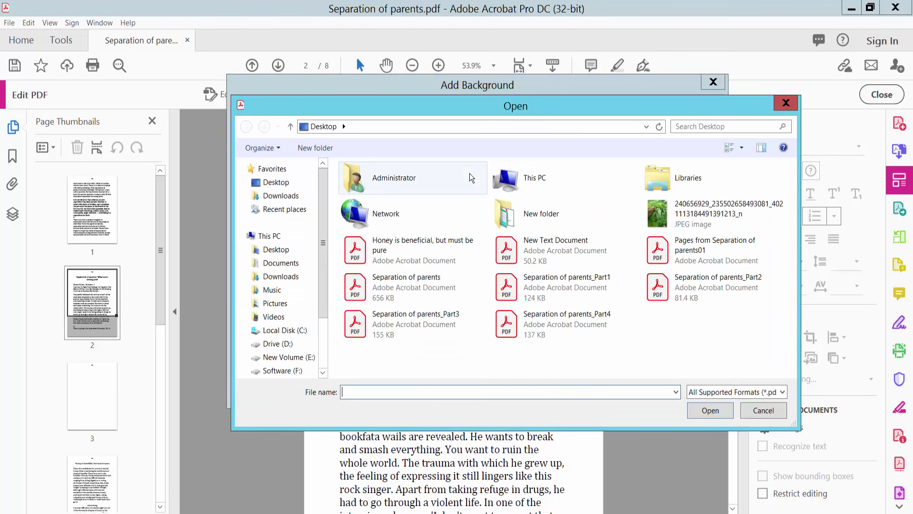
{"action": "left_click", "coordinate": [786, 102]}
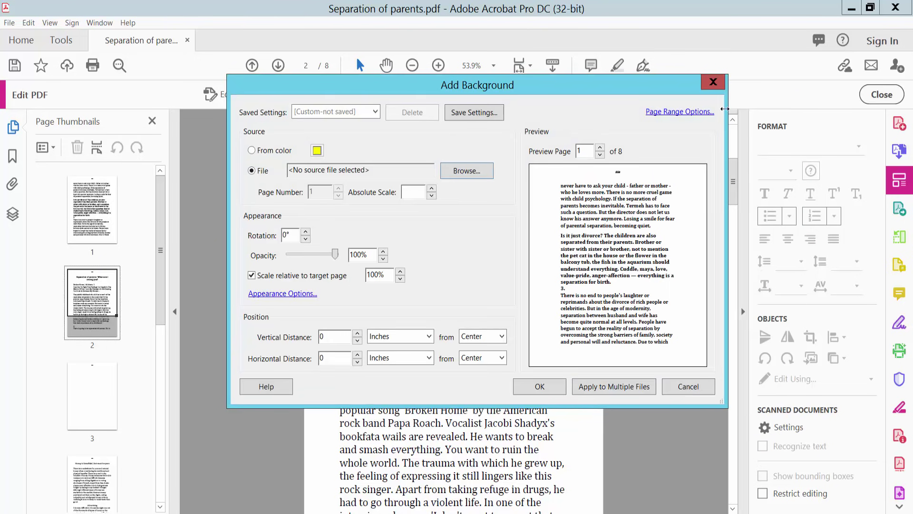
{"action": "left_click", "coordinate": [252, 150]}
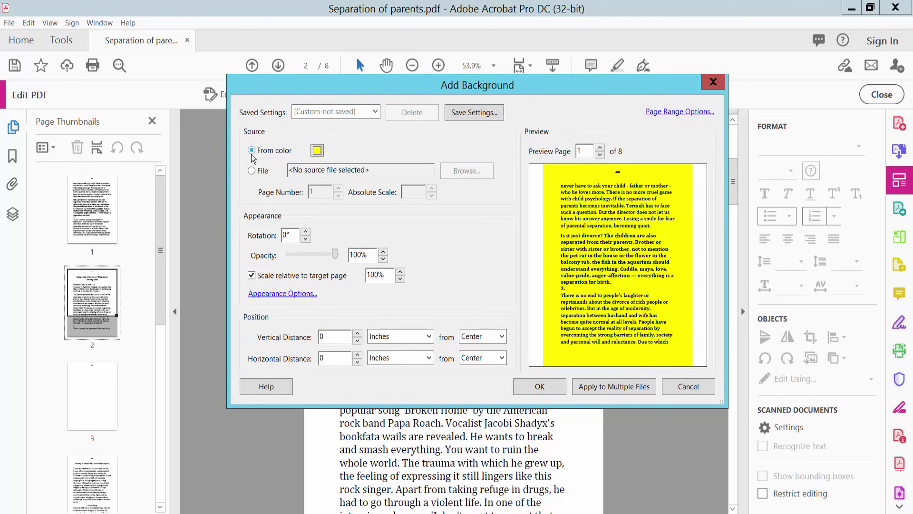
Step: Set the yellow background's opacity to 16% and confirm a page range covering all pages in the document
{"action": "left_click_drag", "start_coordinate": [336, 256], "coordinate": [293, 255]}
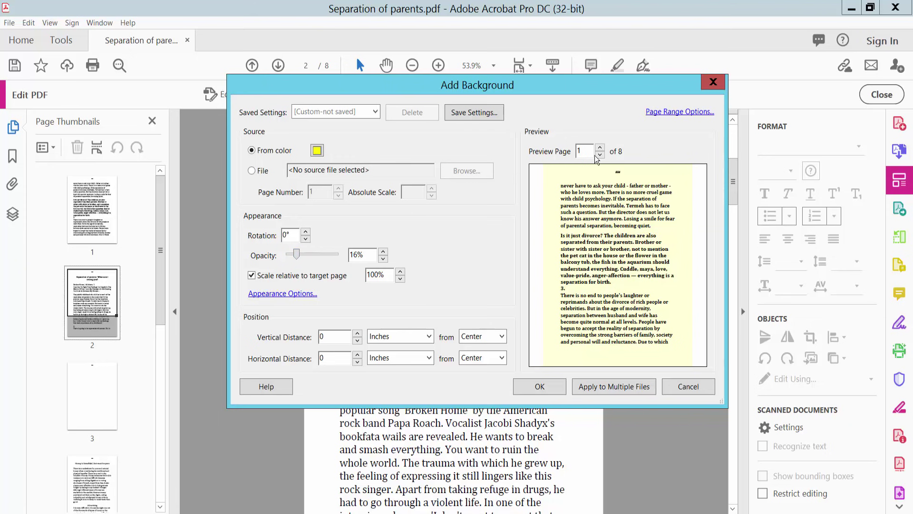
{"action": "left_click", "coordinate": [687, 114]}
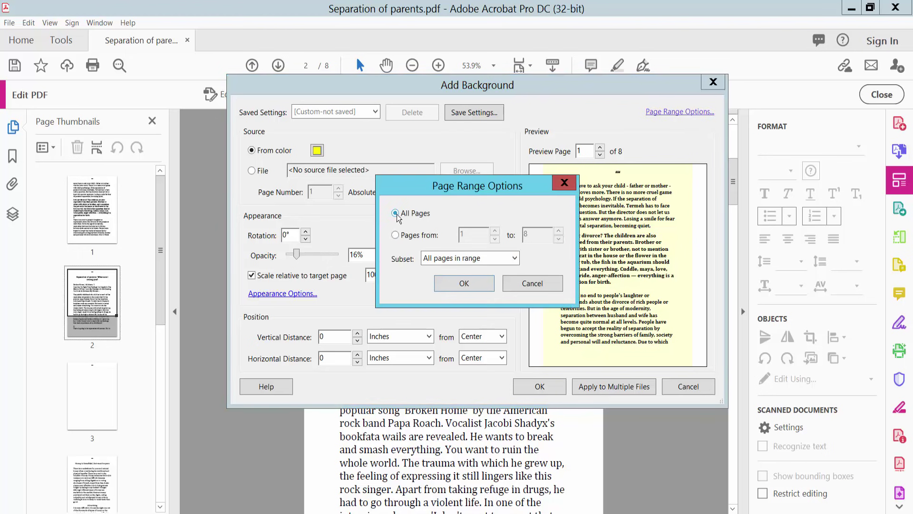
{"action": "left_click", "coordinate": [395, 235]}
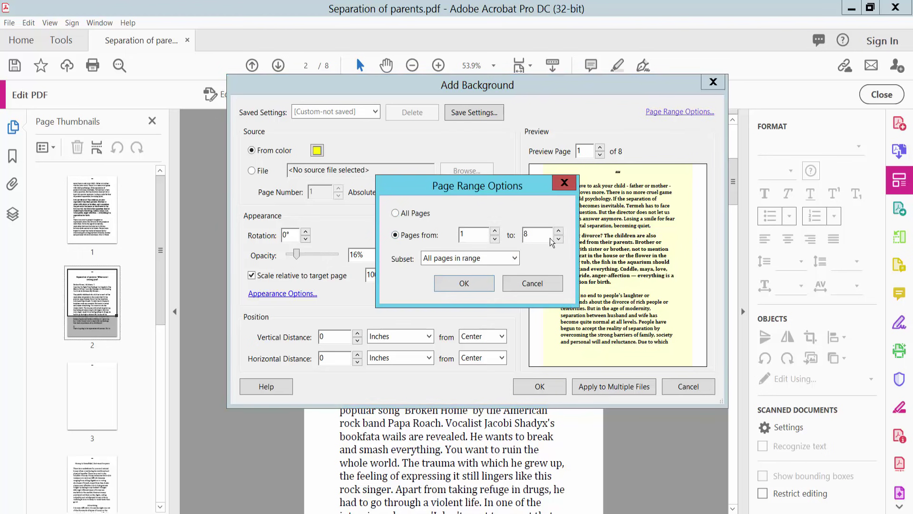
{"action": "left_click", "coordinate": [513, 258]}
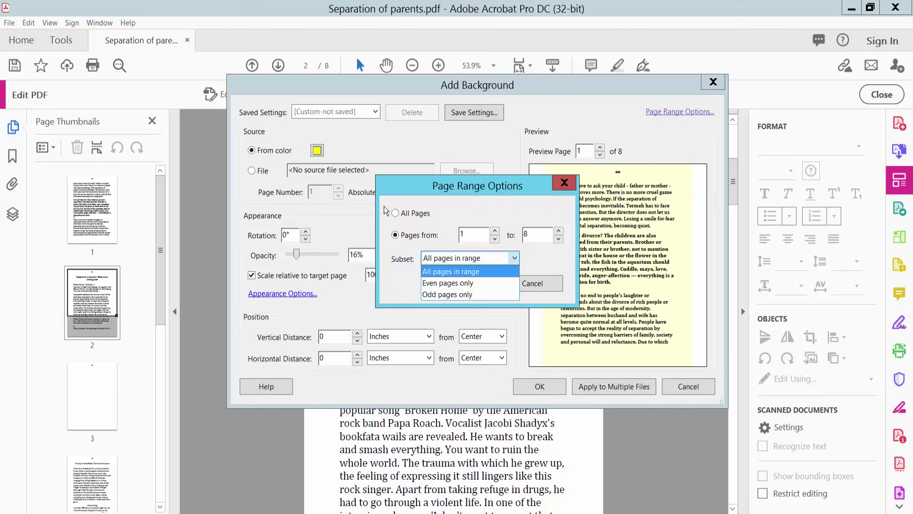
{"action": "left_click", "coordinate": [398, 215]}
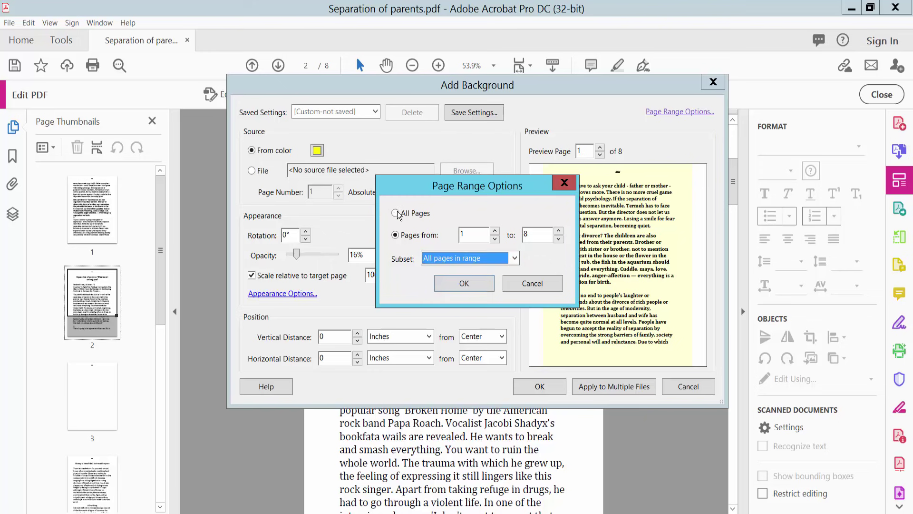
{"action": "left_click", "coordinate": [473, 282]}
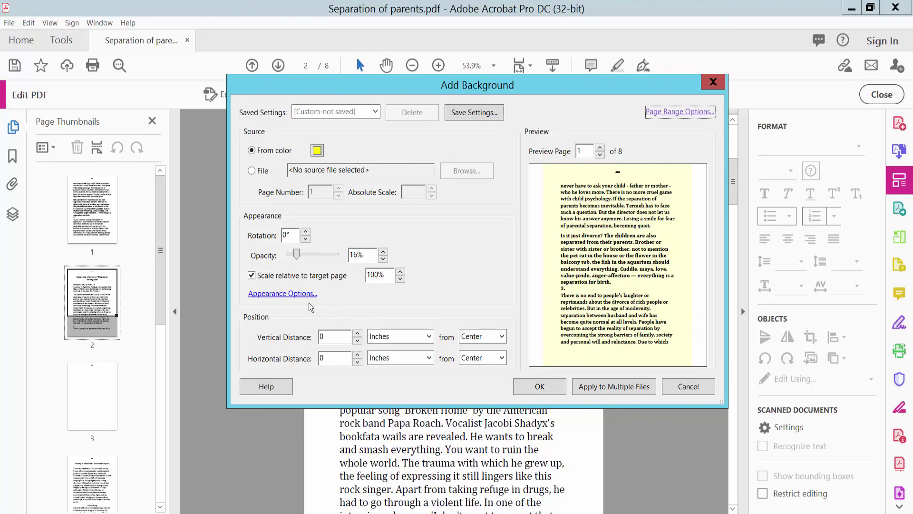
Step: Set the background's vertical distance to 0.4 inches, apply it to the document and check the pages
{"action": "left_click", "coordinate": [357, 334]}
{"action": "left_click", "coordinate": [357, 341]}
{"action": "left_click", "coordinate": [357, 341]}
{"action": "left_click", "coordinate": [357, 341]}
{"action": "left_click", "coordinate": [540, 387]}
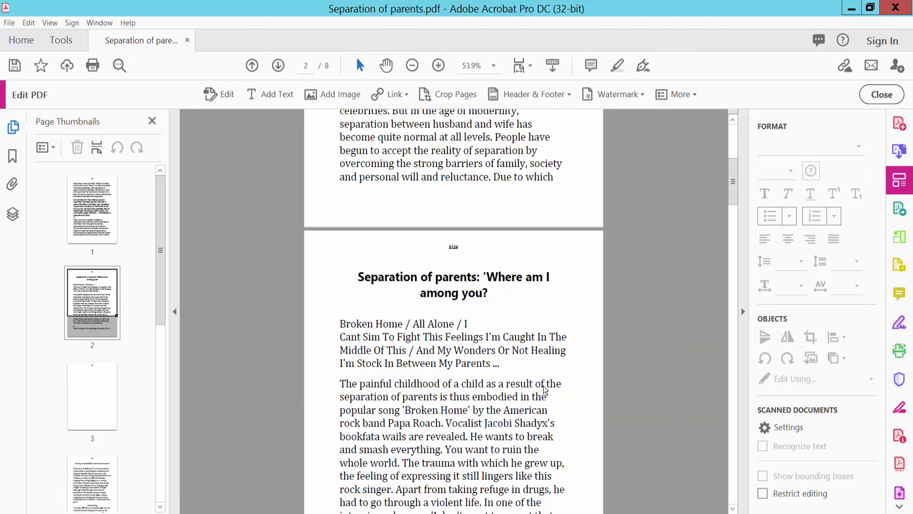
{"action": "scroll", "coordinate": [493, 229], "scroll_direction": "down", "scroll_amount": 10}
{"action": "scroll", "coordinate": [492, 229], "scroll_direction": "up", "scroll_amount": 15}
{"action": "scroll", "coordinate": [493, 230], "scroll_direction": "down", "scroll_amount": 3}
Step: Update the page background's color to cyan and replace the existing background on all pages
{"action": "left_click", "coordinate": [684, 93]}
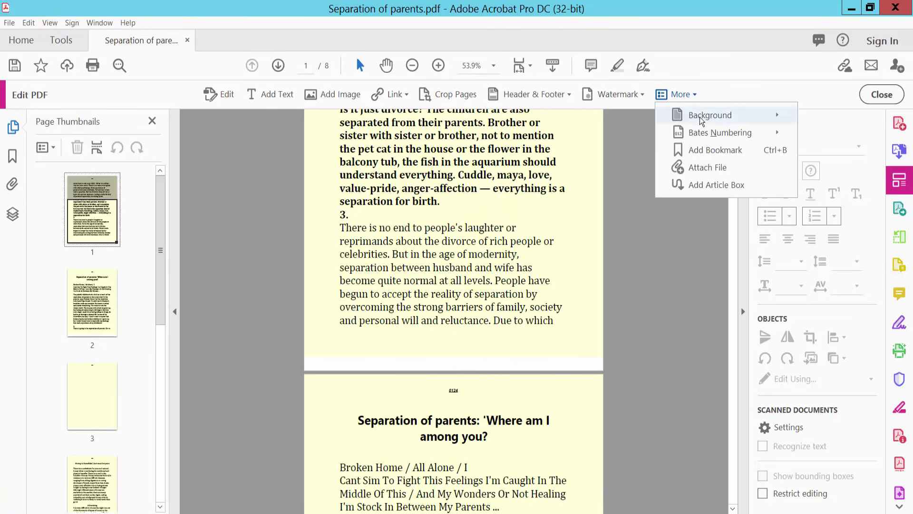
{"action": "mouse_move", "coordinate": [700, 117]}
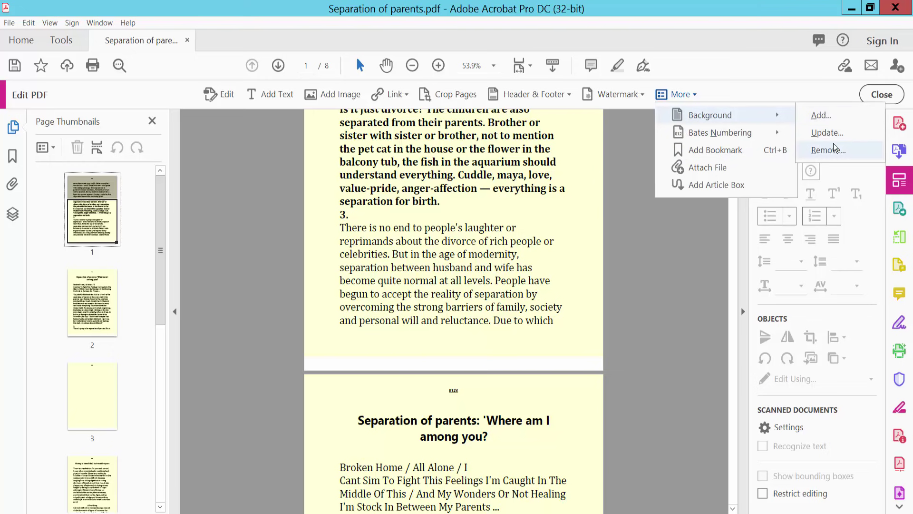
{"action": "left_click", "coordinate": [827, 133]}
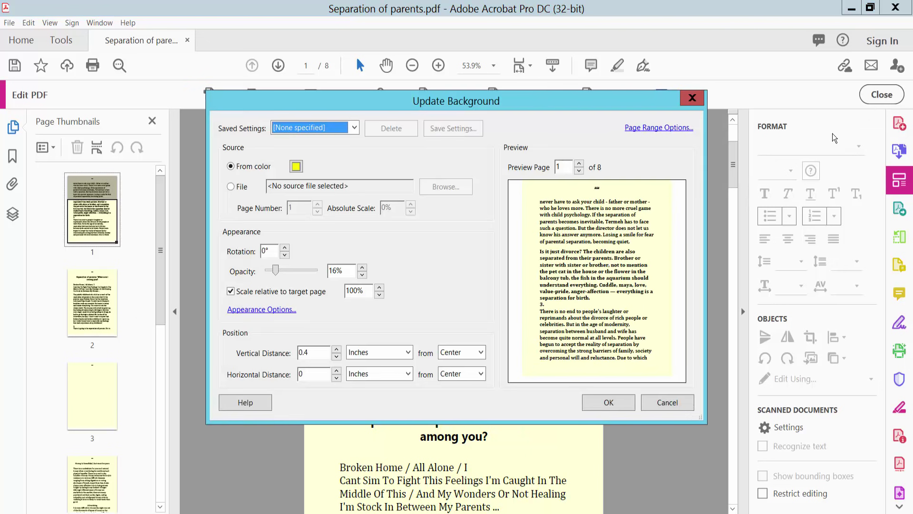
{"action": "left_click", "coordinate": [296, 166]}
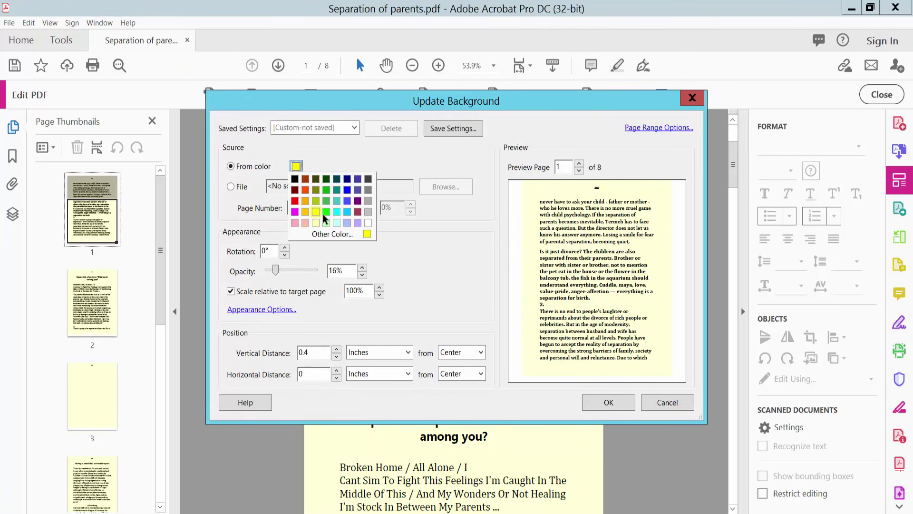
{"action": "left_click", "coordinate": [337, 211]}
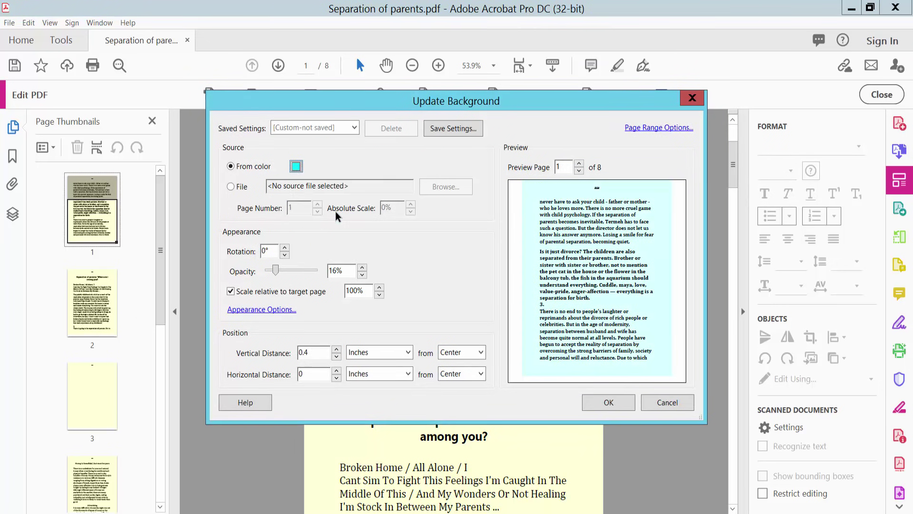
{"action": "left_click", "coordinate": [607, 403]}
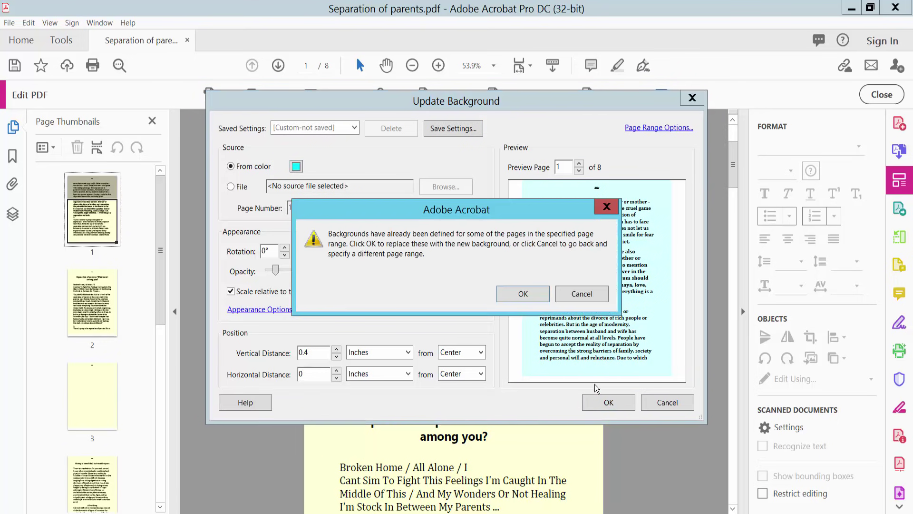
{"action": "left_click", "coordinate": [519, 298]}
{"action": "key", "text": "ctrl+minus"}
{"action": "key", "text": "ctrl+minus"}
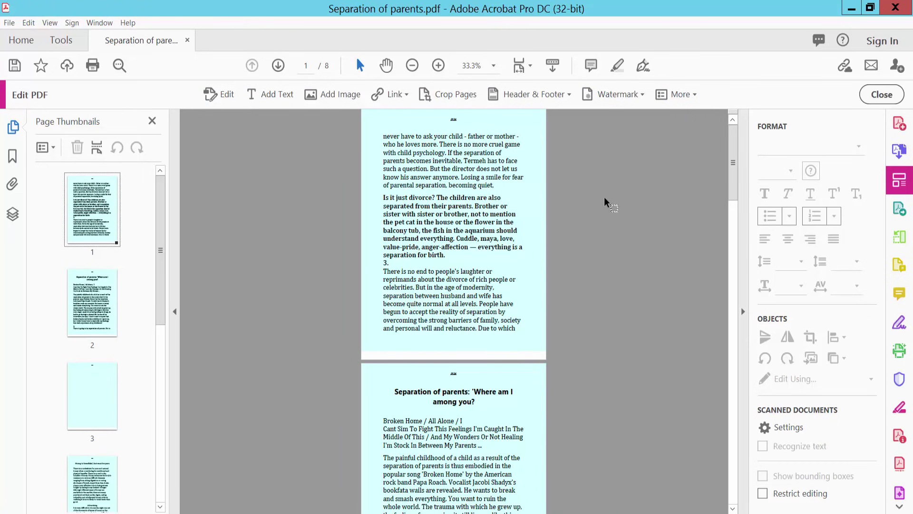
Step: Permanently remove the page background from the document
{"action": "left_click", "coordinate": [678, 95]}
{"action": "mouse_move", "coordinate": [712, 113]}
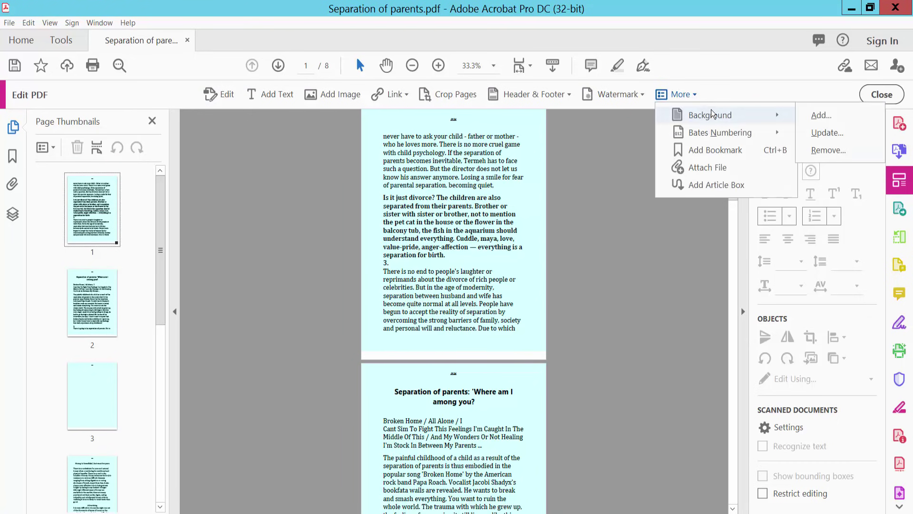
{"action": "left_click", "coordinate": [828, 151]}
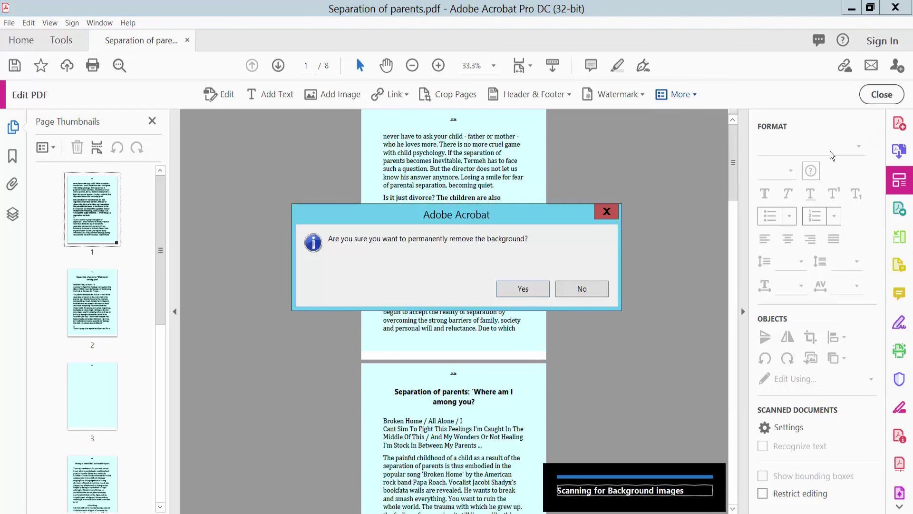
{"action": "left_click", "coordinate": [522, 289]}
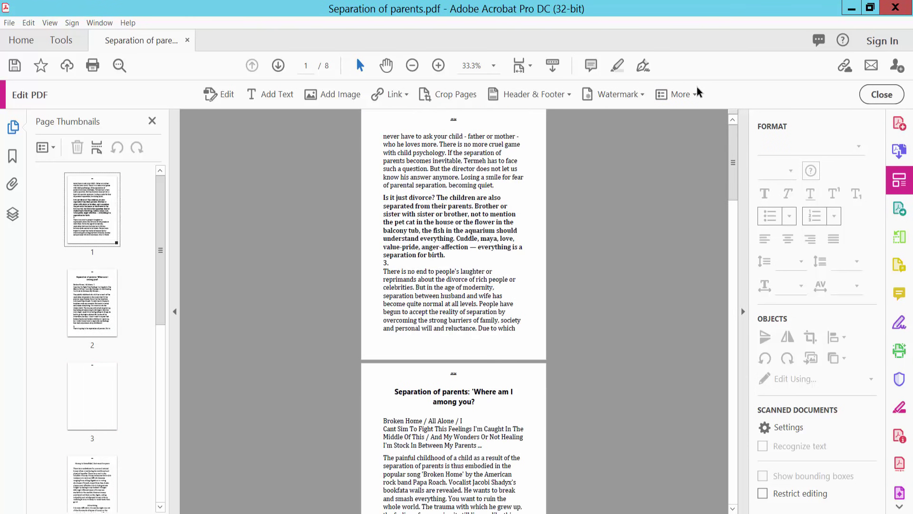
Step: Attach the file New Text Document (2)heer from New folder on the desktop to the PDF
{"action": "left_click", "coordinate": [690, 92]}
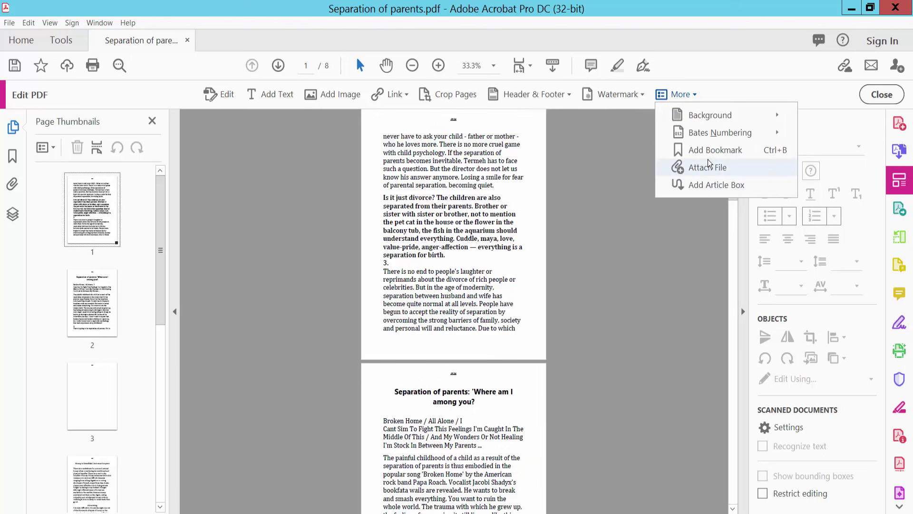
{"action": "mouse_move", "coordinate": [709, 134]}
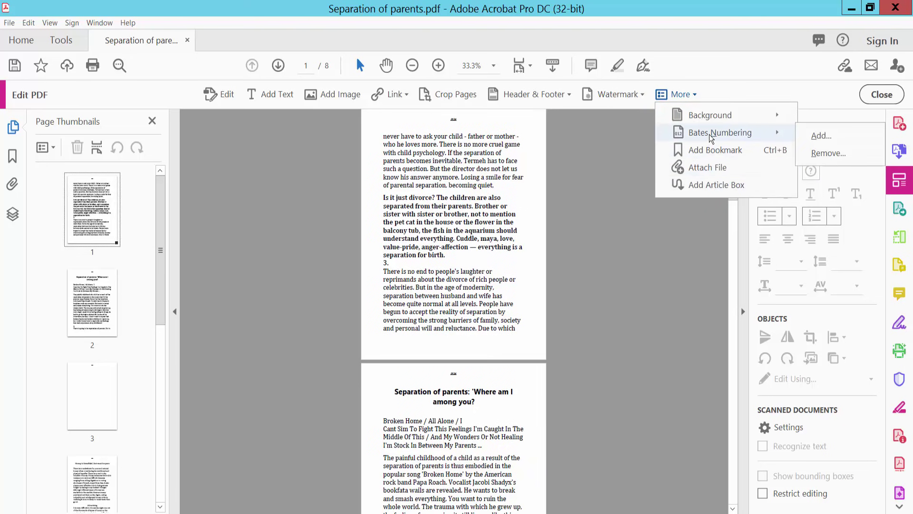
{"action": "left_click", "coordinate": [709, 168]}
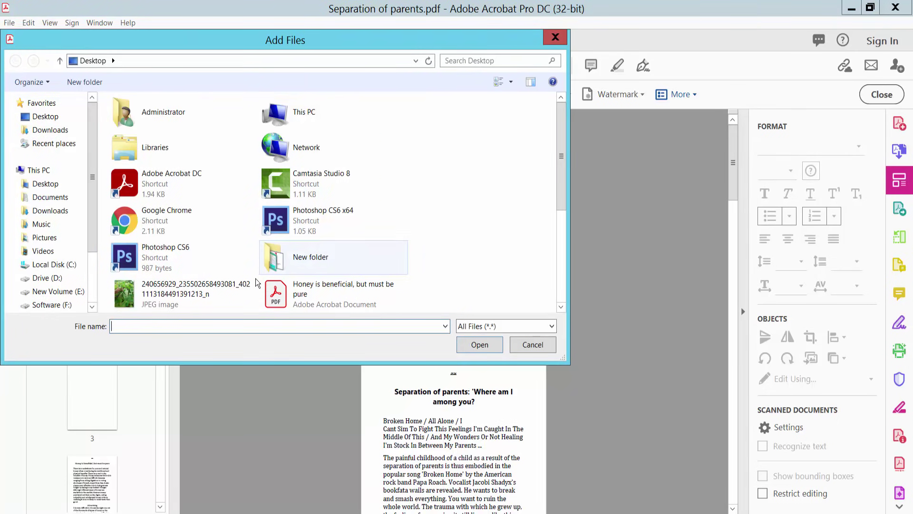
{"action": "double_click", "coordinate": [306, 261]}
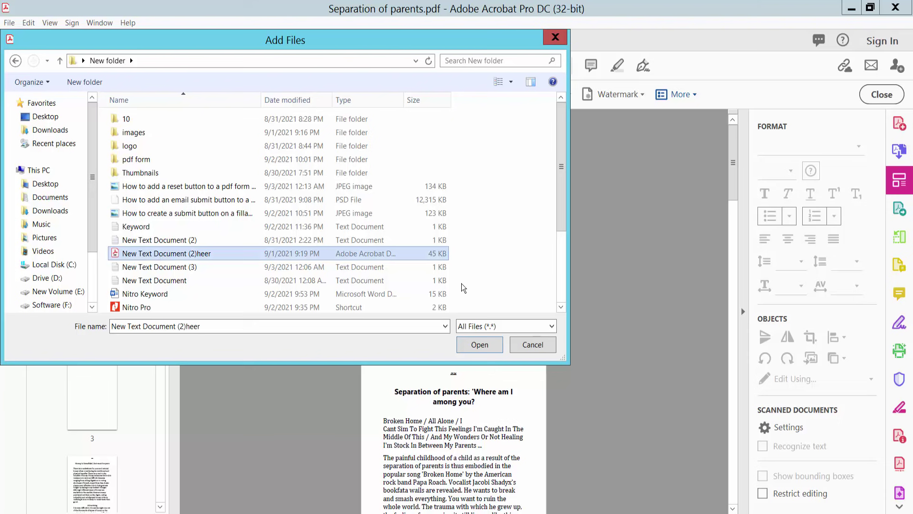
{"action": "left_click", "coordinate": [480, 348]}
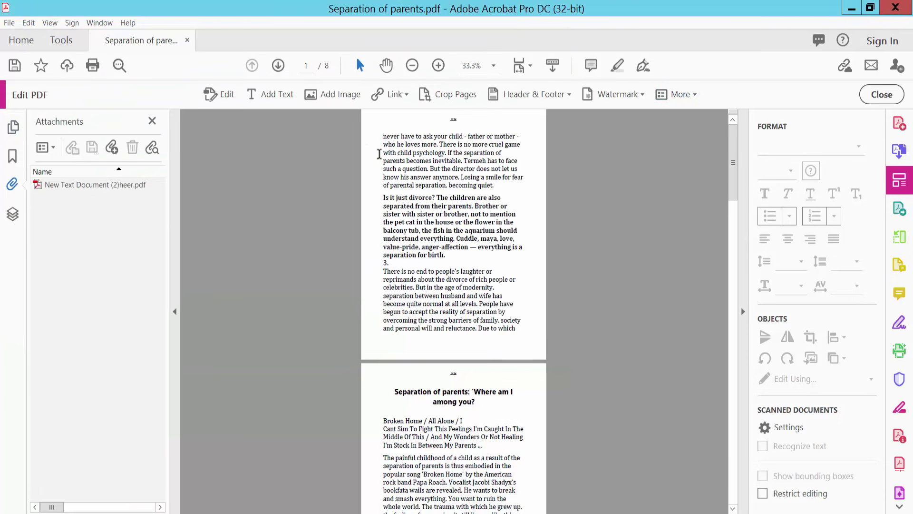
Step: Open the attached New Text Document (2)heer.pdf, view its whole page and close it
{"action": "left_click_drag", "start_coordinate": [378, 119], "coordinate": [394, 134]}
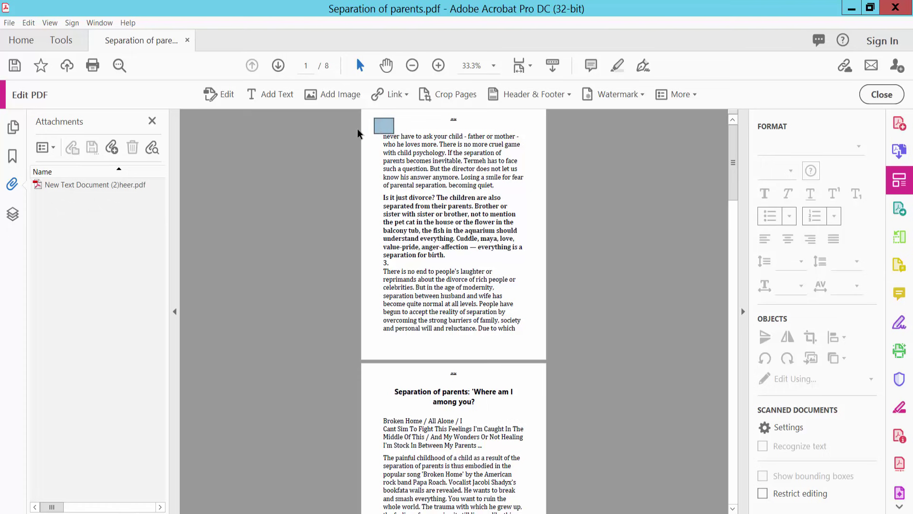
{"action": "double_click", "coordinate": [100, 185]}
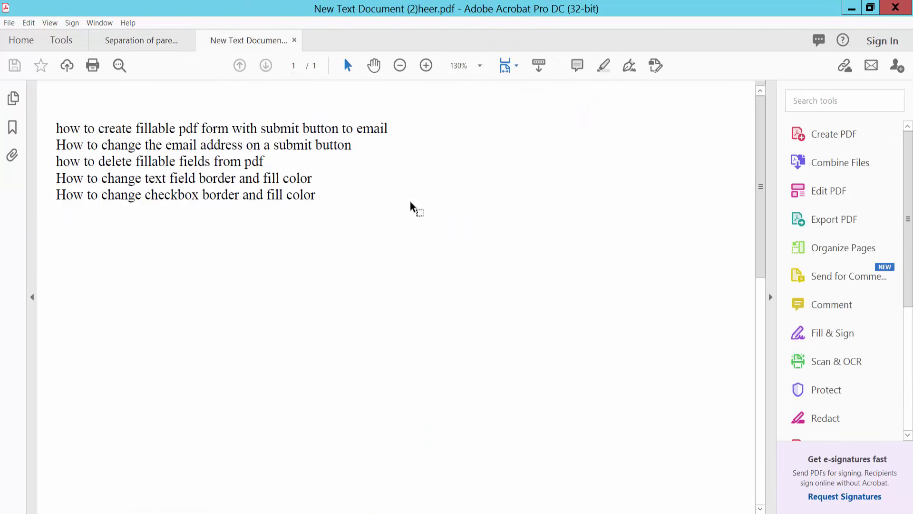
{"action": "key", "text": "ctrl+0"}
{"action": "left_click", "coordinate": [294, 40]}
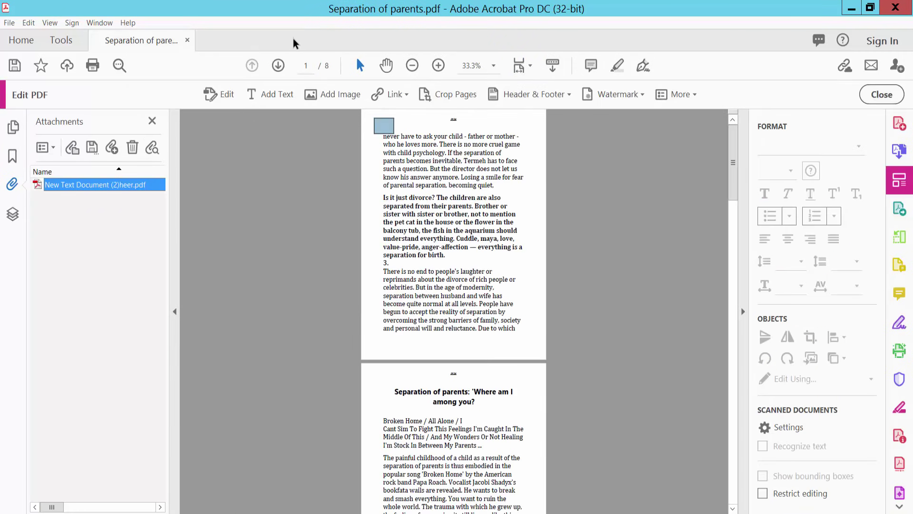
Step: Leave PDF editing, open the attached PDF again from the normal document view and close it
{"action": "left_click", "coordinate": [882, 94]}
{"action": "left_click", "coordinate": [95, 155]}
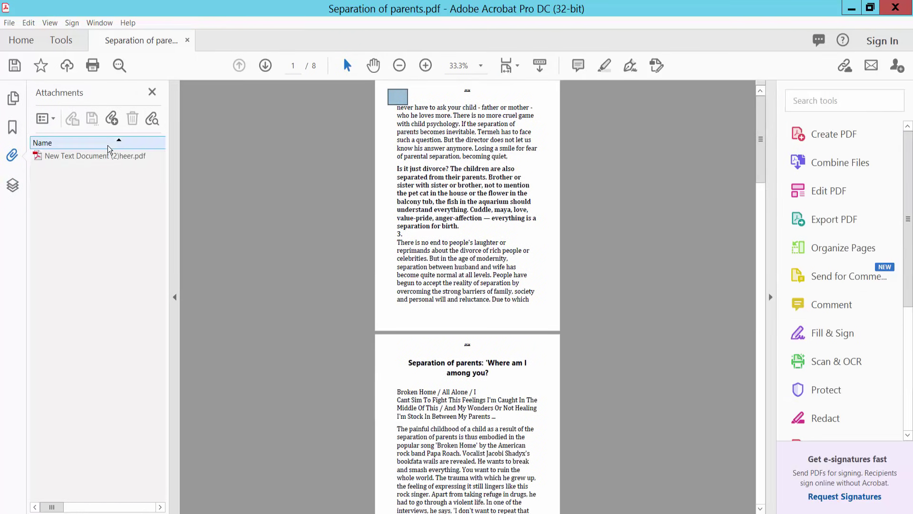
{"action": "double_click", "coordinate": [100, 158]}
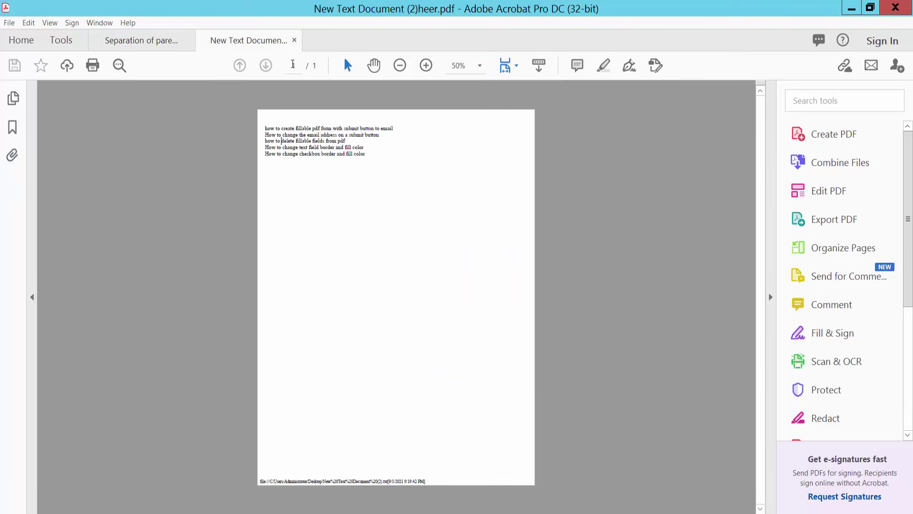
{"action": "left_click", "coordinate": [294, 41]}
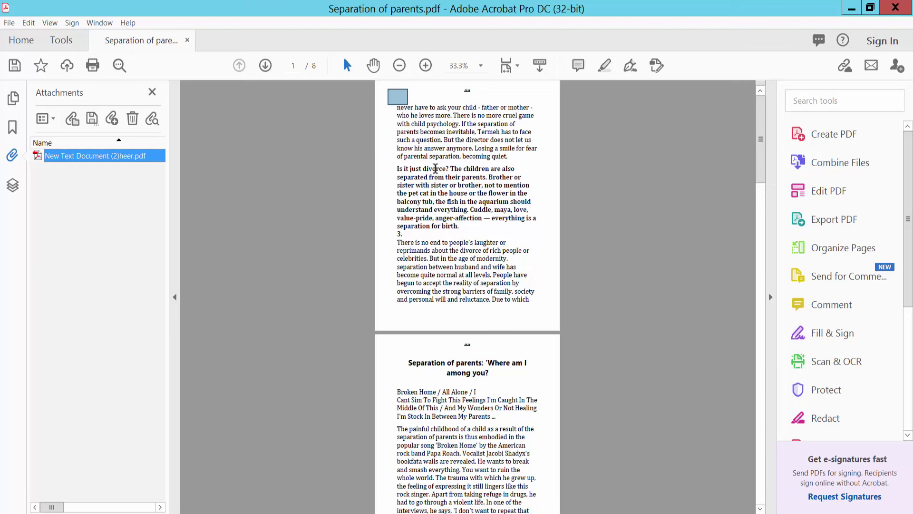
Step: Return to editing the PDF and add an article box around the upper paragraphs of page 1
{"action": "left_click", "coordinate": [71, 47]}
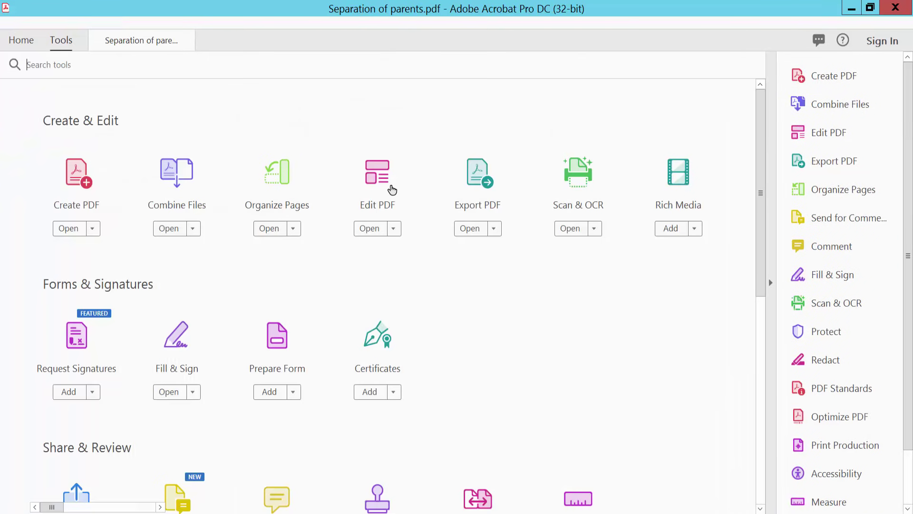
{"action": "left_click", "coordinate": [392, 190]}
{"action": "left_click", "coordinate": [691, 97]}
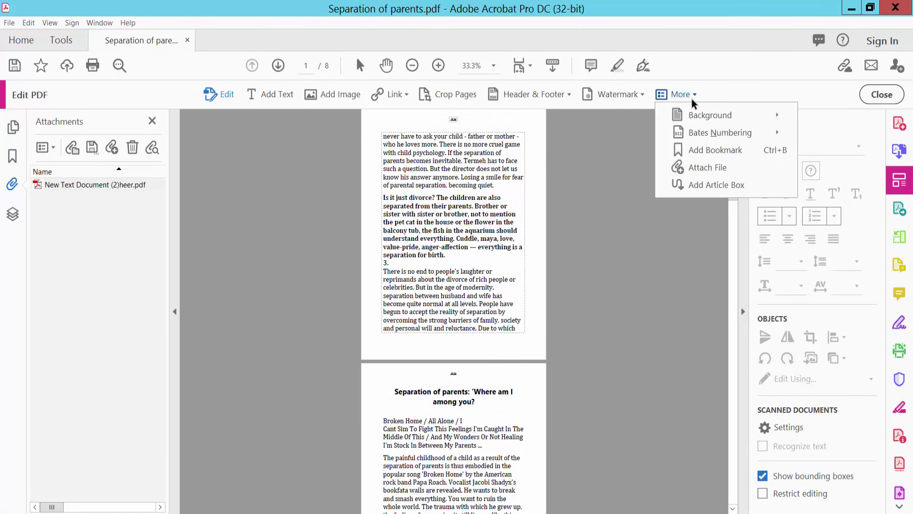
{"action": "left_click", "coordinate": [702, 186]}
{"action": "left_click_drag", "start_coordinate": [387, 134], "coordinate": [541, 232]}
Step: Set the article's properties to title Untitled01, subject sd and author sjdku, and fill in the keywords
{"action": "right_click", "coordinate": [453, 178]}
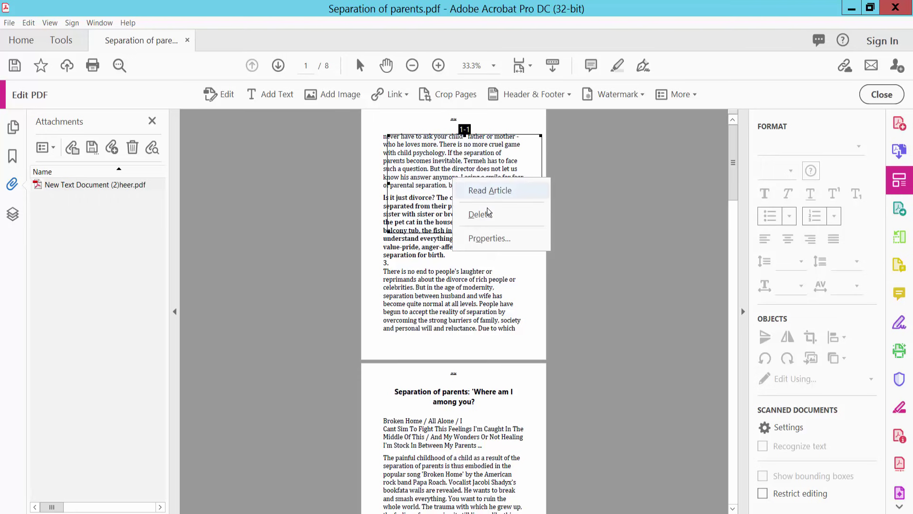
{"action": "left_click", "coordinate": [488, 239]}
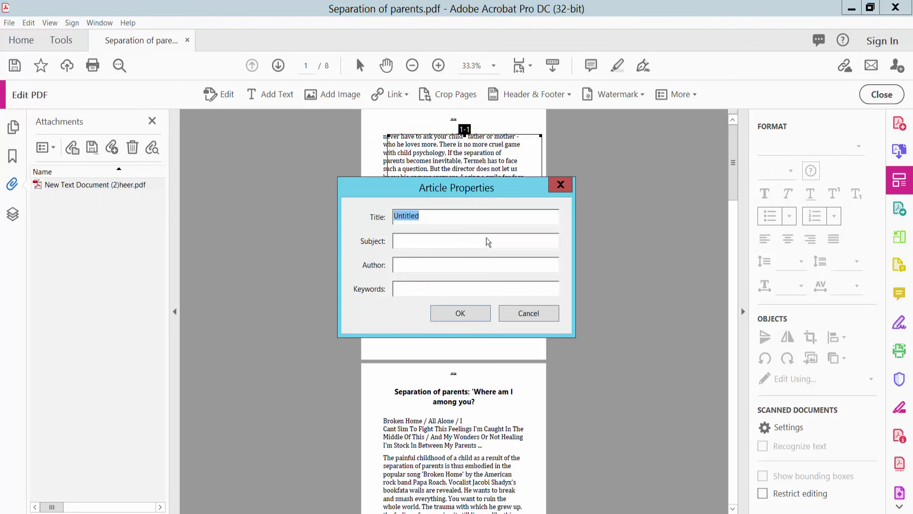
{"action": "left_click", "coordinate": [457, 218]}
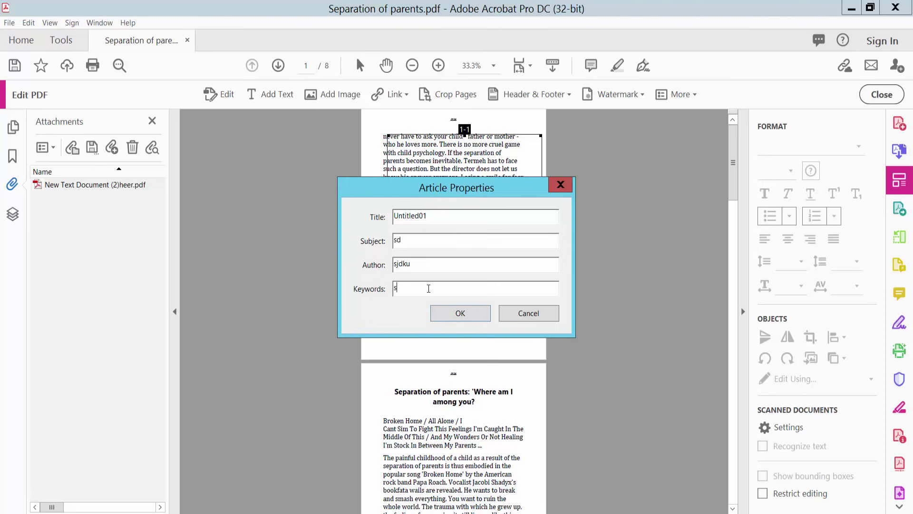
{"action": "left_click", "coordinate": [464, 315]}
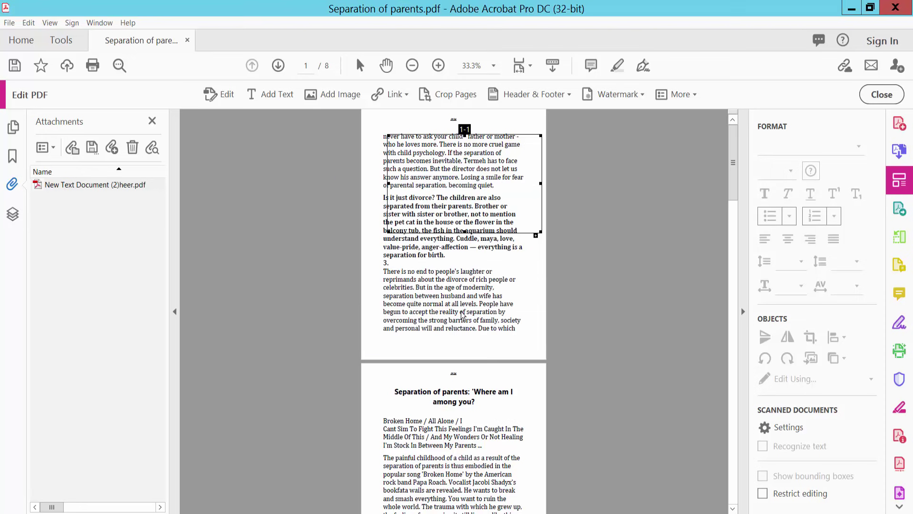
Step: Draw a second article box around the last paragraph of page 1, then finish the article and leave PDF editing
{"action": "left_click", "coordinate": [446, 165]}
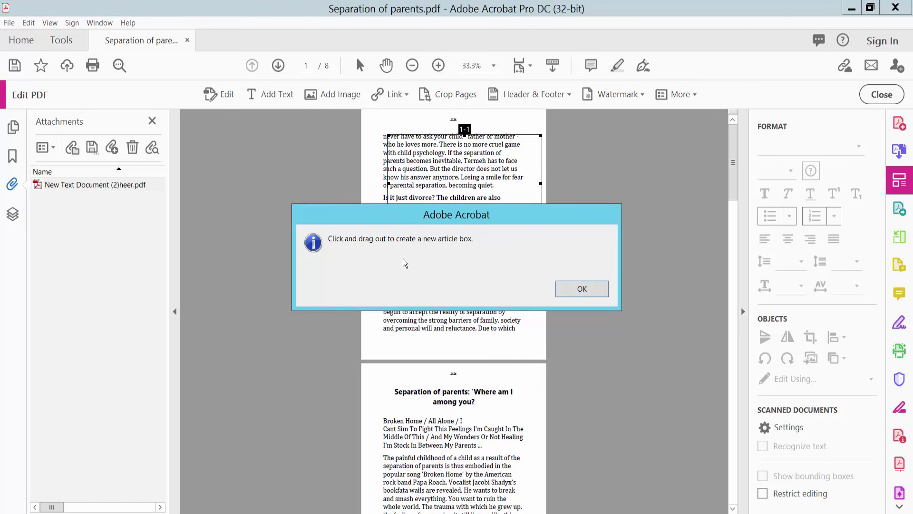
{"action": "left_click", "coordinate": [581, 291]}
{"action": "left_click_drag", "start_coordinate": [389, 250], "coordinate": [518, 316]}
{"action": "left_click", "coordinate": [453, 275]}
{"action": "left_click", "coordinate": [575, 287]}
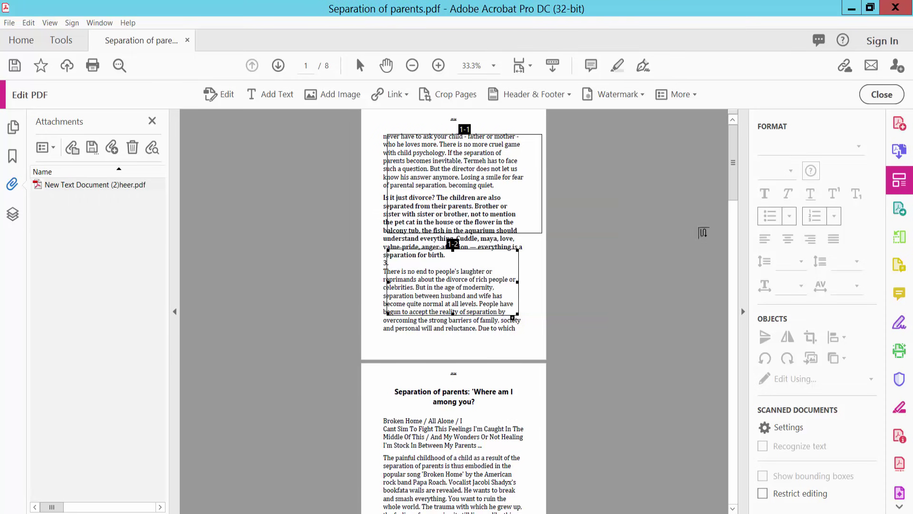
{"action": "left_click", "coordinate": [881, 95]}
{"action": "left_click", "coordinate": [460, 316]}
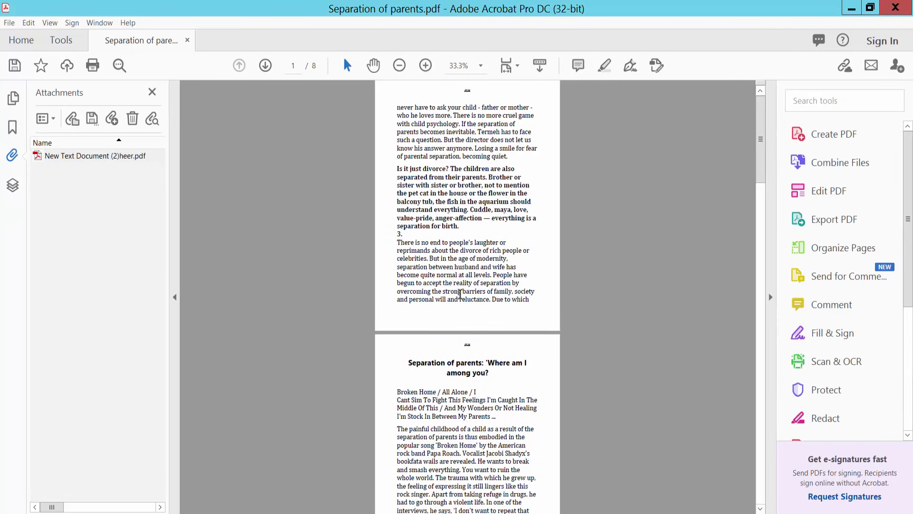
Step: Hide the attachments list and open the Export PDF tool for the document
{"action": "left_click_drag", "start_coordinate": [171, 91], "coordinate": [153, 88]}
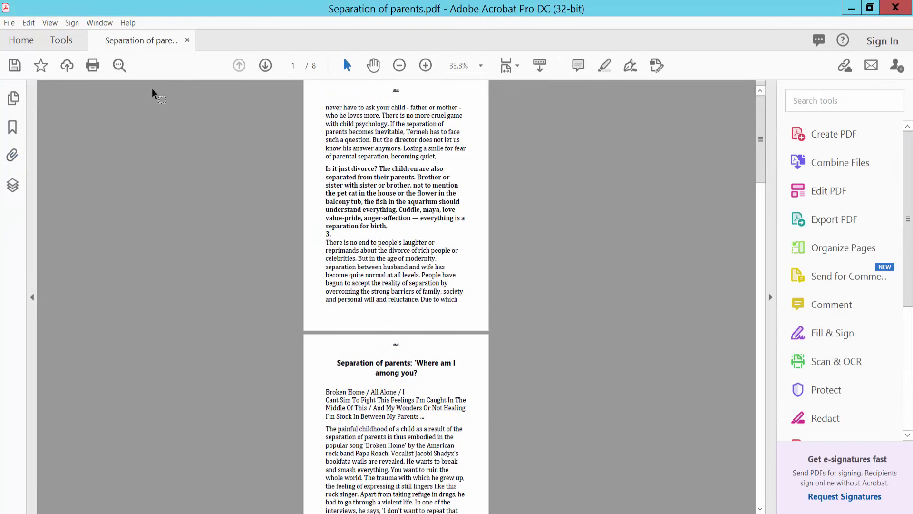
{"action": "left_click", "coordinate": [61, 41]}
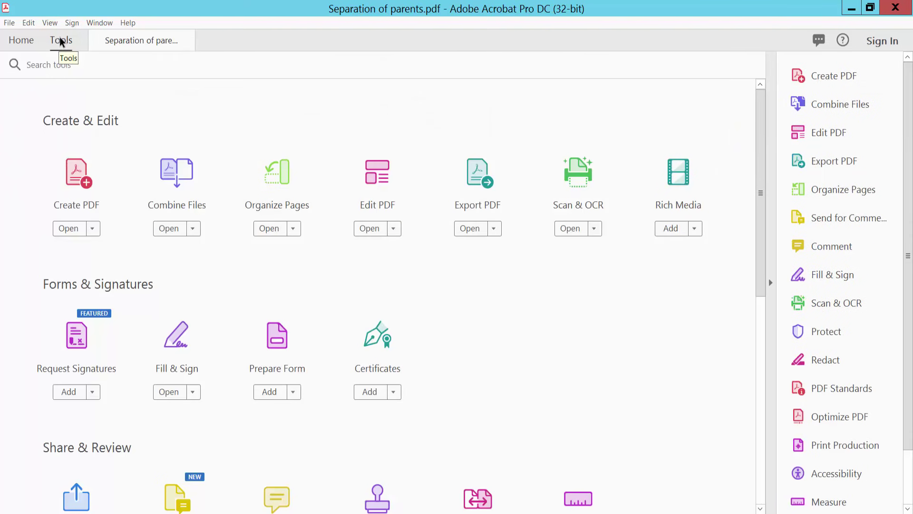
{"action": "left_click", "coordinate": [485, 203]}
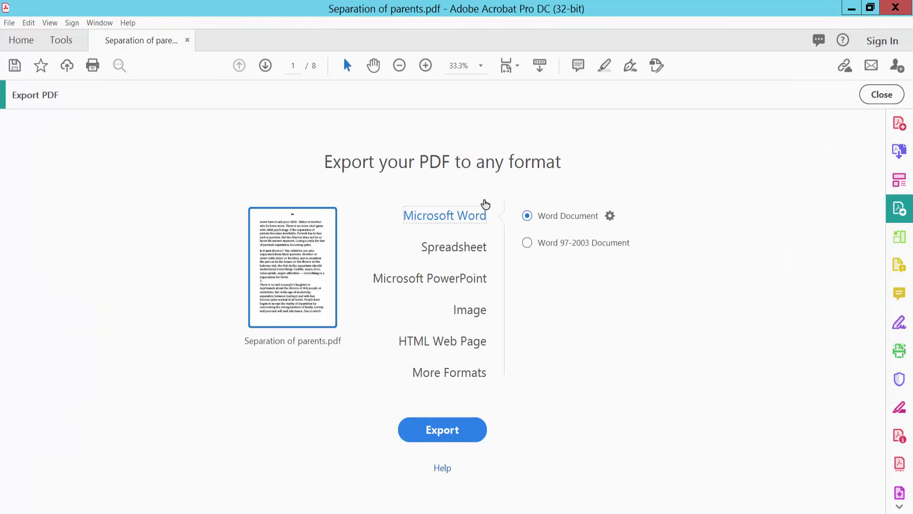